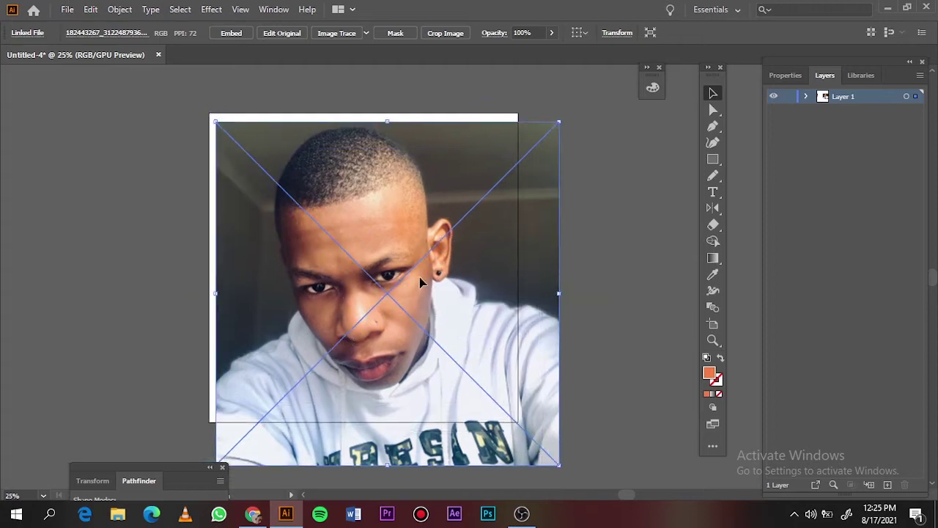
# Step: Nudge the reference photo lower, fade it to 78% opacity and lock it
pyautogui.moveTo(440, 299); pyautogui.dragTo(437, 307)
pyautogui.click(551, 33)
pyautogui.moveTo(548, 50); pyautogui.dragTo(537, 49)
pyautogui.hotkey('ctrl', '2')
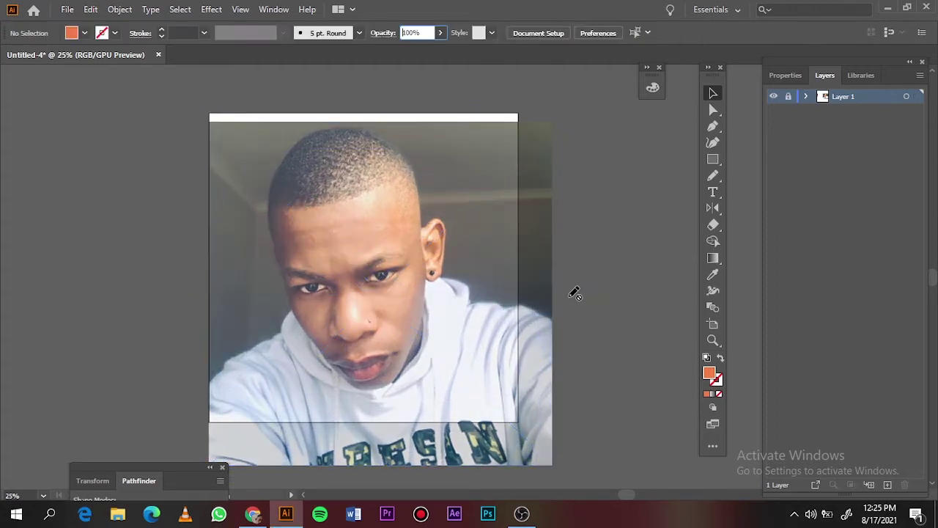
# Step: On a new Layer 2, draw a long thin ellipse filled black (000000)
pyautogui.click(888, 486)
pyautogui.doubleClick(708, 373)
pyautogui.write('000000')
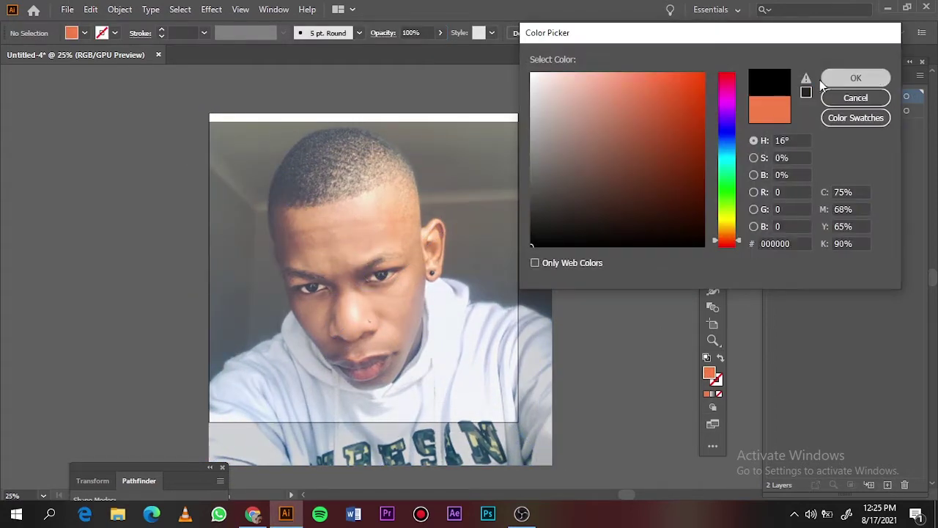
pyautogui.press('Return')
pyautogui.moveTo(712, 159); pyautogui.dragTo(796, 169)
pyautogui.moveTo(216, 100); pyautogui.dragTo(553, 105)
pyautogui.scroll(3, 398, 100)
pyautogui.scroll(3, 331, 107)
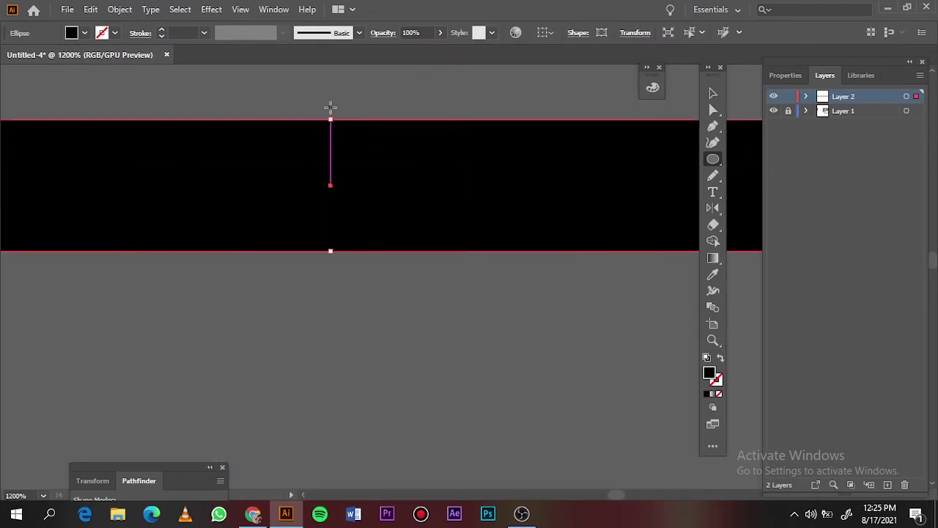
pyautogui.scroll(-5, 621, 139)
# Step: Save the black ellipse as a new Art Brush
pyautogui.click(359, 32)
pyautogui.click(324, 140)
pyautogui.click(416, 291)
pyautogui.click(434, 353)
pyautogui.click(588, 440)
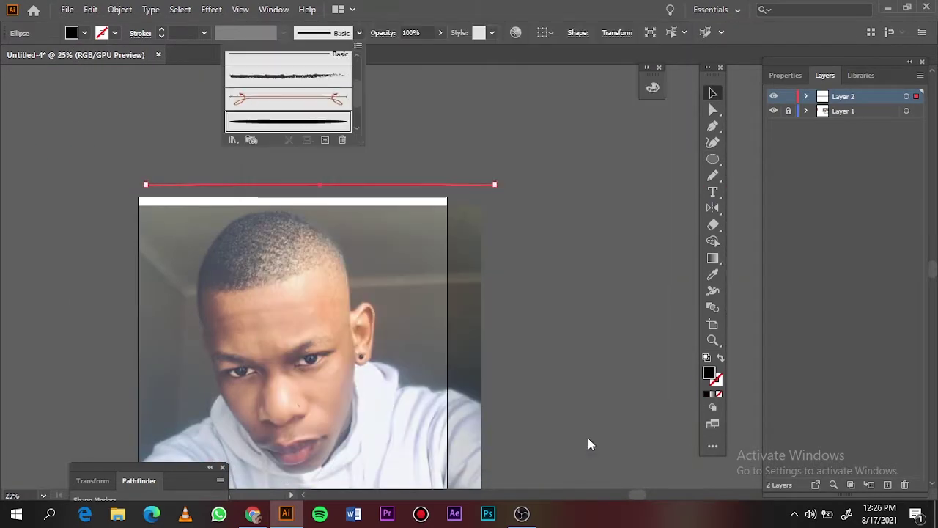
# Step: Squash the ellipse thinner and save it as another Art Brush
pyautogui.press('b')
pyautogui.scroll(4, 404, 193)
pyautogui.scroll(2, 431, 188)
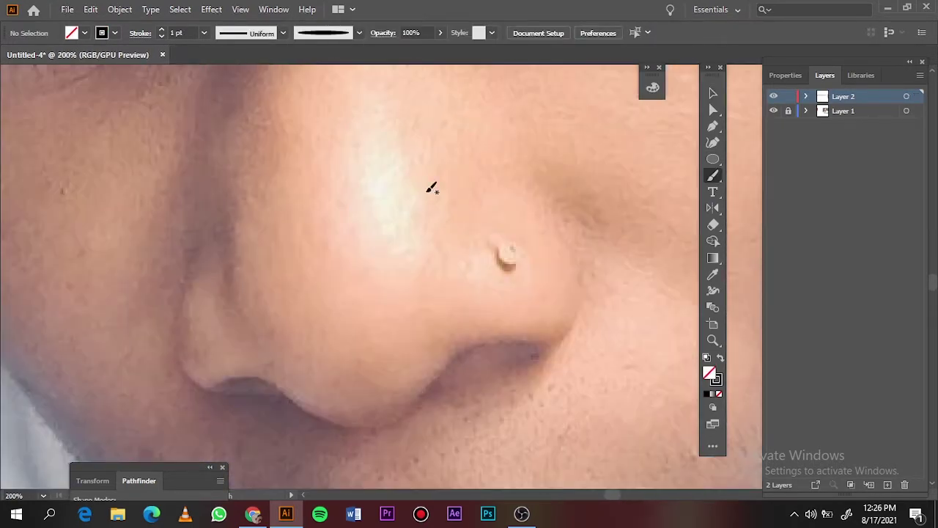
pyautogui.click(713, 93)
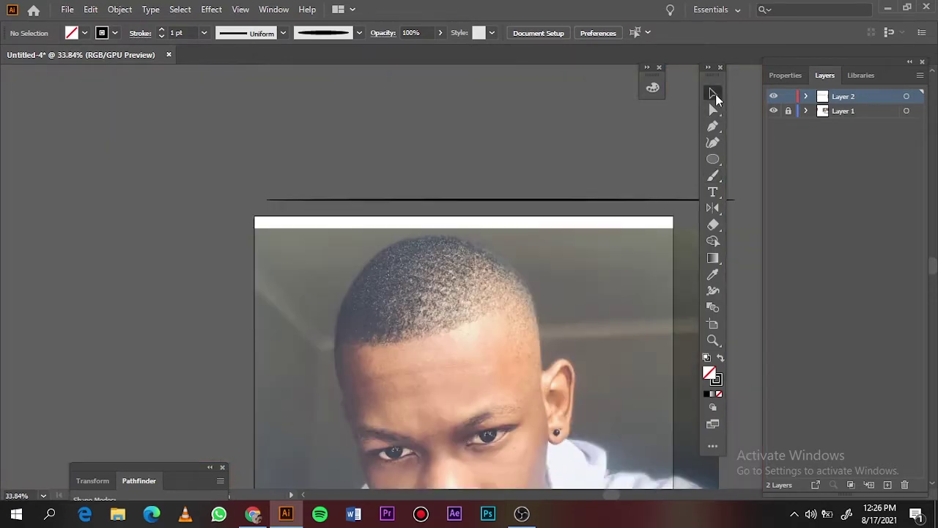
pyautogui.scroll(5, 418, 235)
pyautogui.moveTo(374, 219); pyautogui.dragTo(374, 283)
pyautogui.click(358, 32)
pyautogui.click(324, 142)
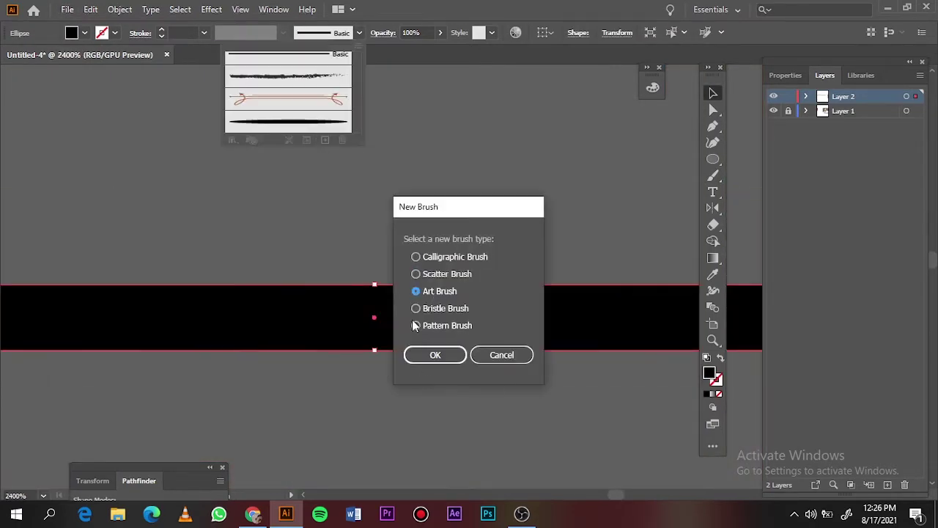
pyautogui.click(431, 353)
pyautogui.press('b')
pyautogui.scroll(-8, 445, 322)
pyautogui.scroll(4, 445, 323)
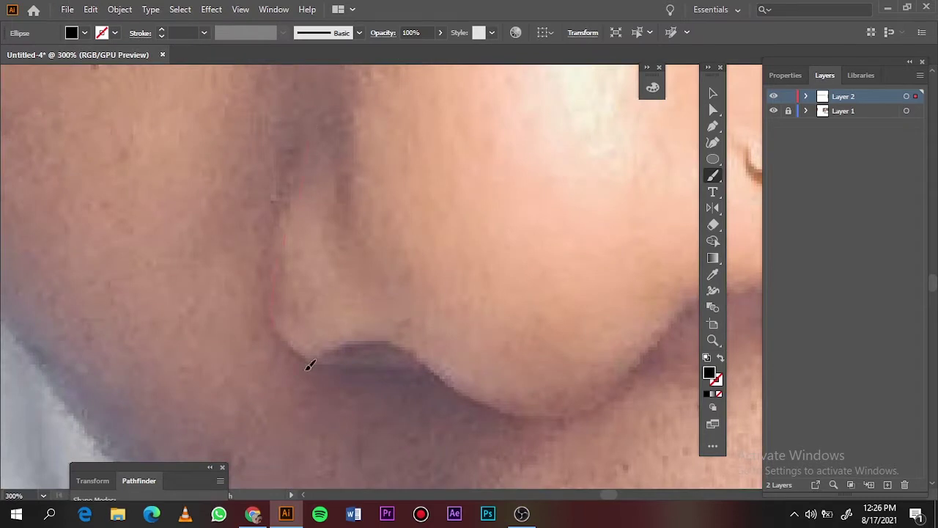
# Step: Trace the nose's left side, base, nostril curve and right side with brush strokes
pyautogui.moveTo(308, 140); pyautogui.dragTo(430, 372)
pyautogui.hotkey('ctrl', 'z')
pyautogui.moveTo(312, 135); pyautogui.dragTo(445, 383)
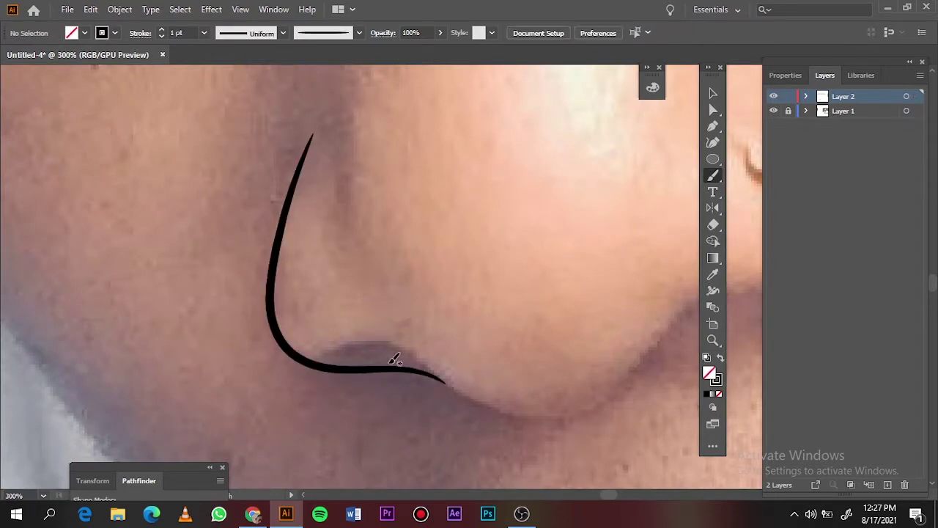
pyautogui.moveTo(591, 404); pyautogui.dragTo(322, 344)
pyautogui.hotkey('ctrl', 'z')
pyautogui.scroll(-2, 279, 308)
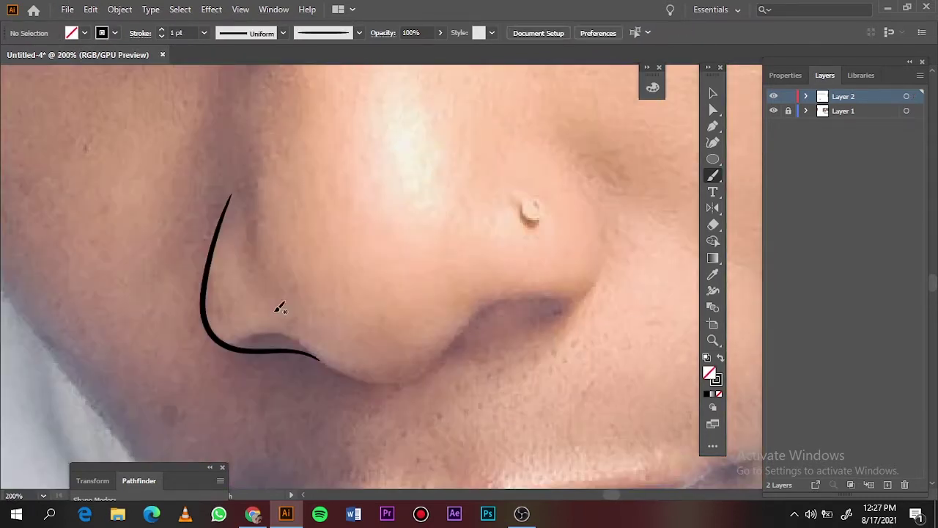
pyautogui.moveTo(506, 301); pyautogui.dragTo(560, 299)
pyautogui.moveTo(490, 330); pyautogui.dragTo(522, 130)
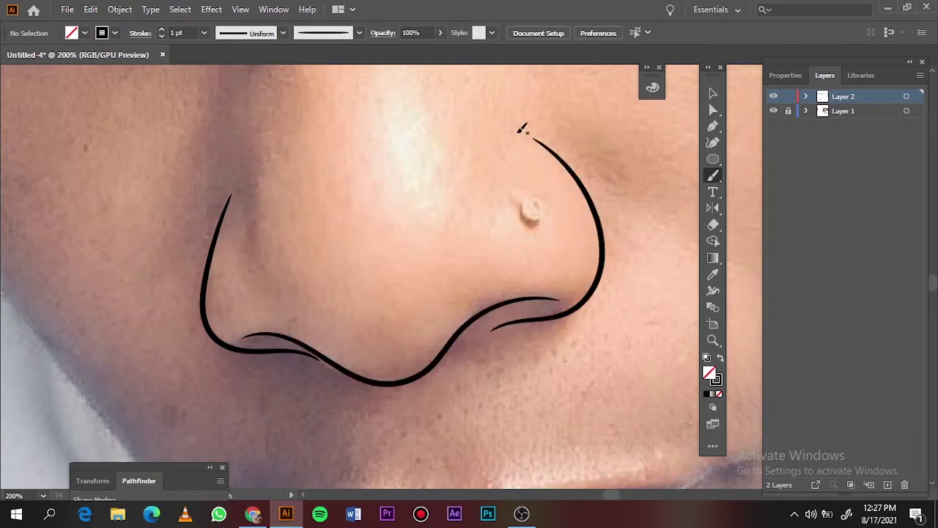
# Step: Set the brush weight to 0.75 pt and draw a small nose-stud circle
pyautogui.click(204, 33)
pyautogui.click(220, 81)
pyautogui.moveTo(529, 212); pyautogui.dragTo(531, 207)
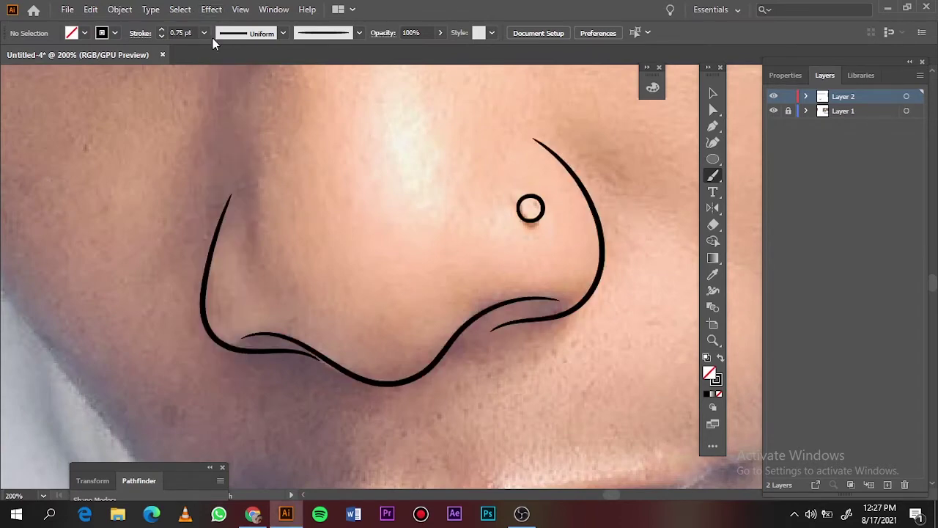
pyautogui.scroll(-4, 530, 212)
pyautogui.scroll(1, 507, 304)
pyautogui.scroll(3, 507, 305)
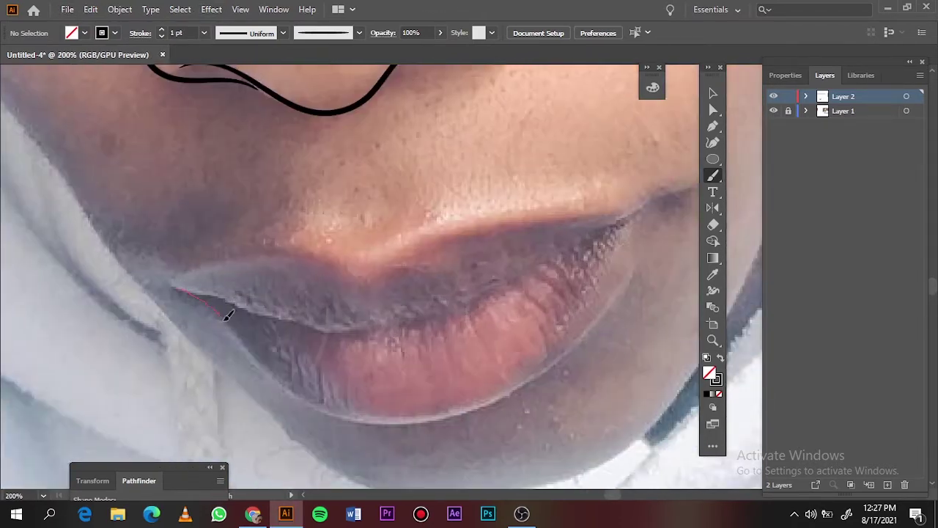
# Step: Trace the lower lip from the left corner up the right edge, redoing bad strokes
pyautogui.moveTo(626, 281); pyautogui.dragTo(628, 282)
pyautogui.hotkey('ctrl', 'z')
pyautogui.moveTo(659, 194); pyautogui.dragTo(661, 193)
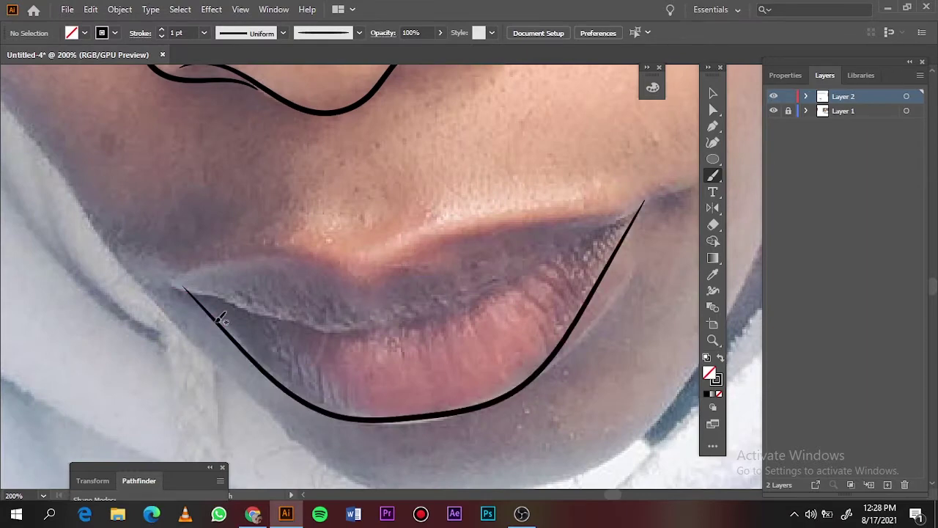
pyautogui.hotkey('ctrl', 'z')
pyautogui.moveTo(402, 420)
pyautogui.mouseDown()
pyautogui.moveTo(271, 377)
pyautogui.moveTo(284, 384)
pyautogui.mouseUp()
pyautogui.moveTo(613, 248); pyautogui.dragTo(664, 194)
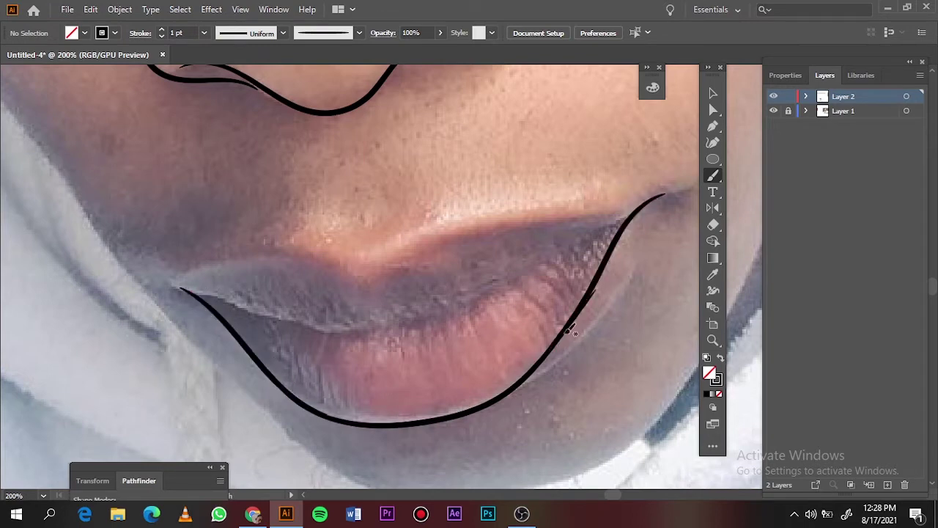
# Step: Draw the line between the lips and the upper lip outline to the right corner
pyautogui.moveTo(361, 326); pyautogui.dragTo(482, 299)
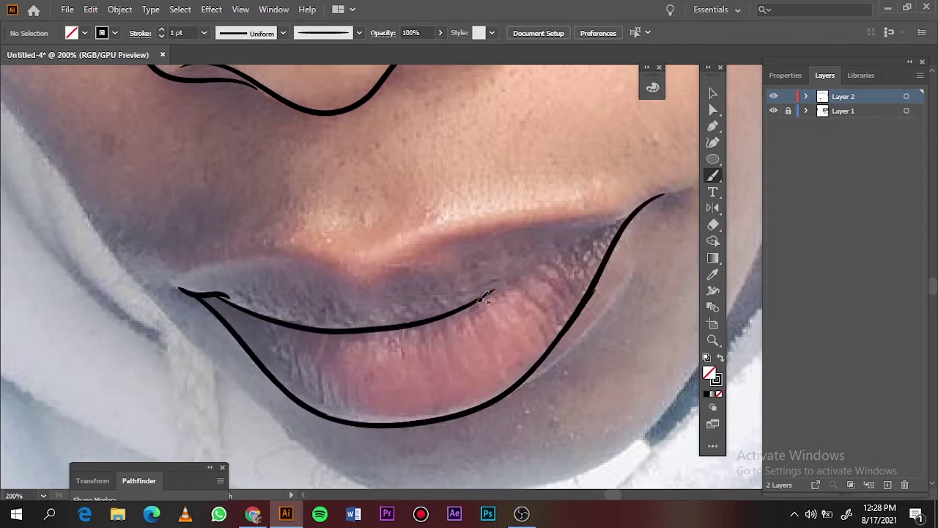
pyautogui.moveTo(615, 225); pyautogui.dragTo(630, 213)
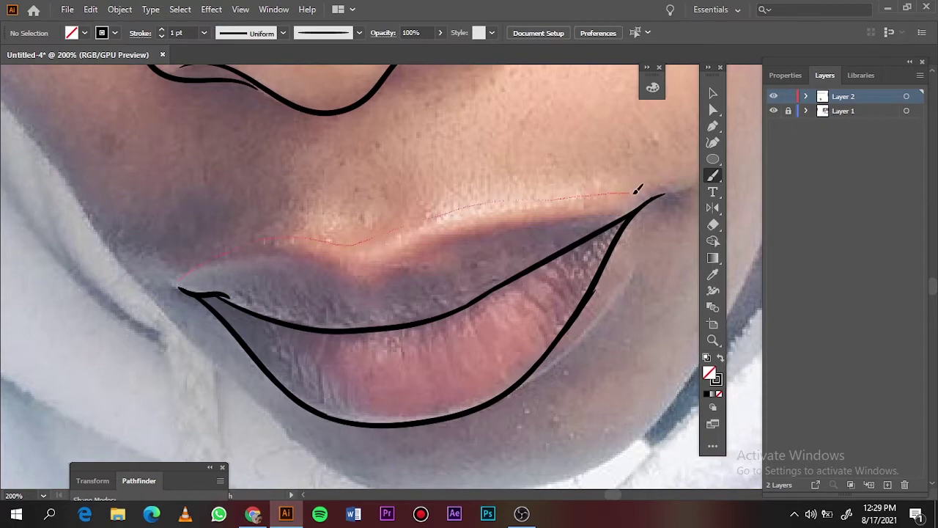
pyautogui.moveTo(355, 241); pyautogui.dragTo(664, 194)
pyautogui.keyDown('alt'); pyautogui.scroll(4, 207, 293); pyautogui.keyUp('alt')
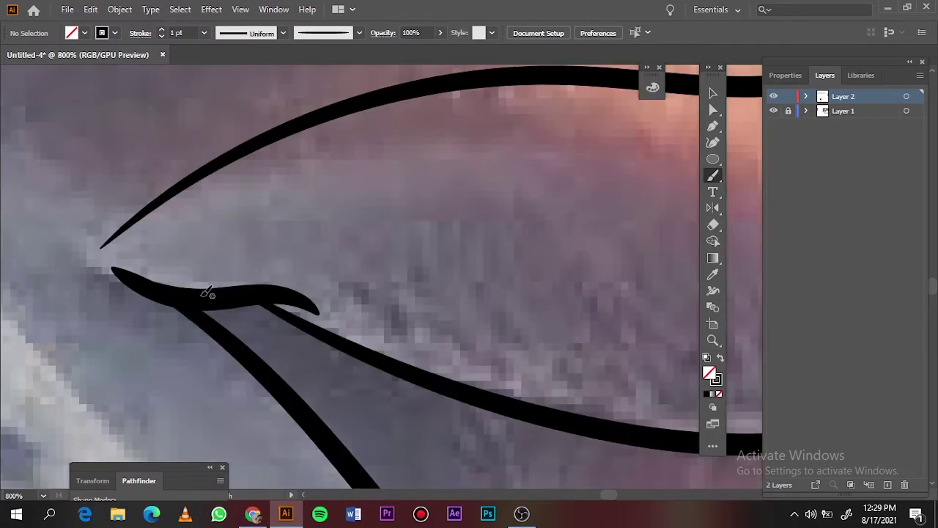
# Step: Fit the face in view and change the brush weight to 0.5 pt, then back to 1 pt
pyautogui.hotkey('ctrl', '0')
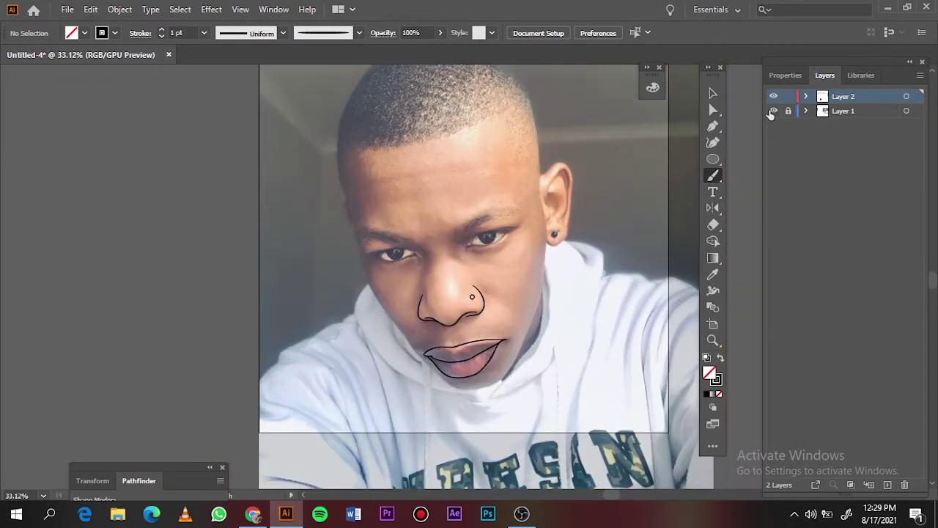
pyautogui.keyDown('alt'); pyautogui.scroll(5, 454, 403); pyautogui.keyUp('alt')
pyautogui.click(204, 33)
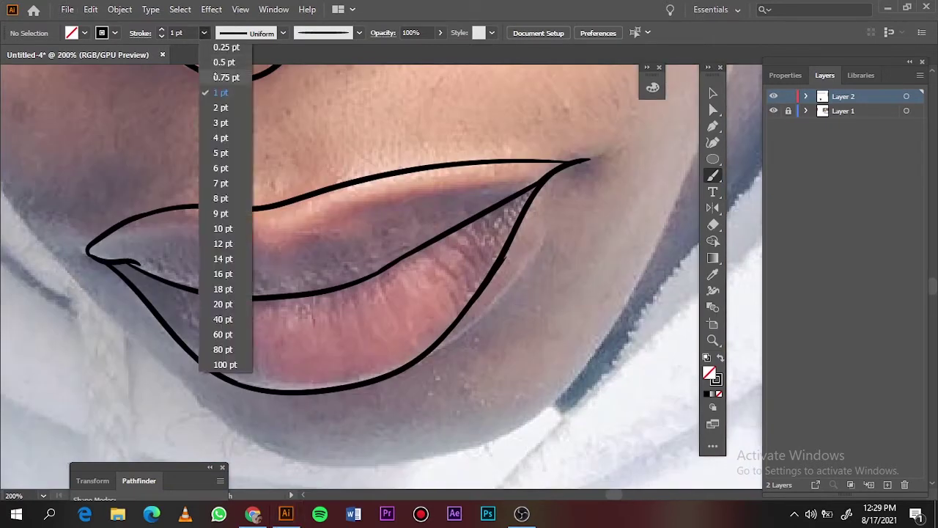
pyautogui.click(220, 119)
pyautogui.hotkey('ctrl', '0')
pyautogui.click(204, 32)
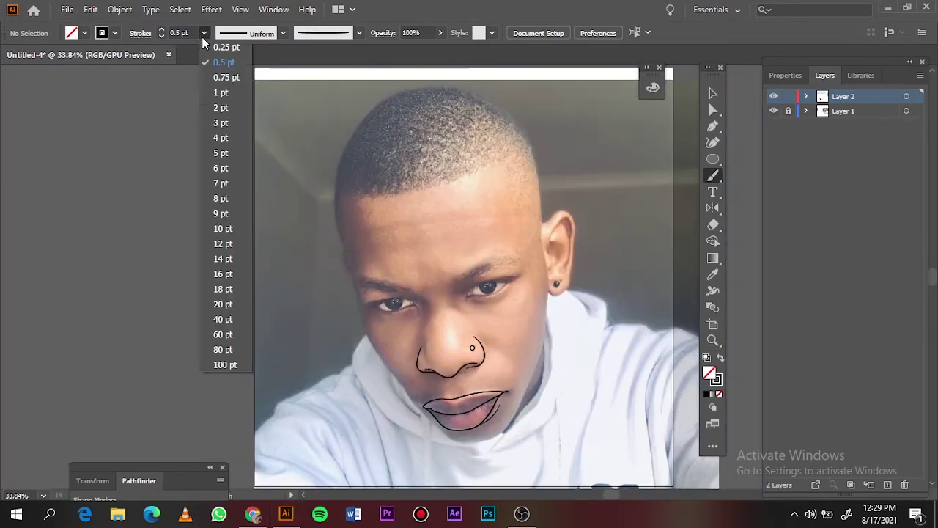
pyautogui.click(220, 94)
pyautogui.keyDown('alt'); pyautogui.scroll(6, 422, 315); pyautogui.keyUp('alt')
# Step: Trace the upper and lower eyelid of the first eye with brush strokes
pyautogui.hscroll(-3, 189, 212)
pyautogui.moveTo(523, 176); pyautogui.dragTo(580, 231)
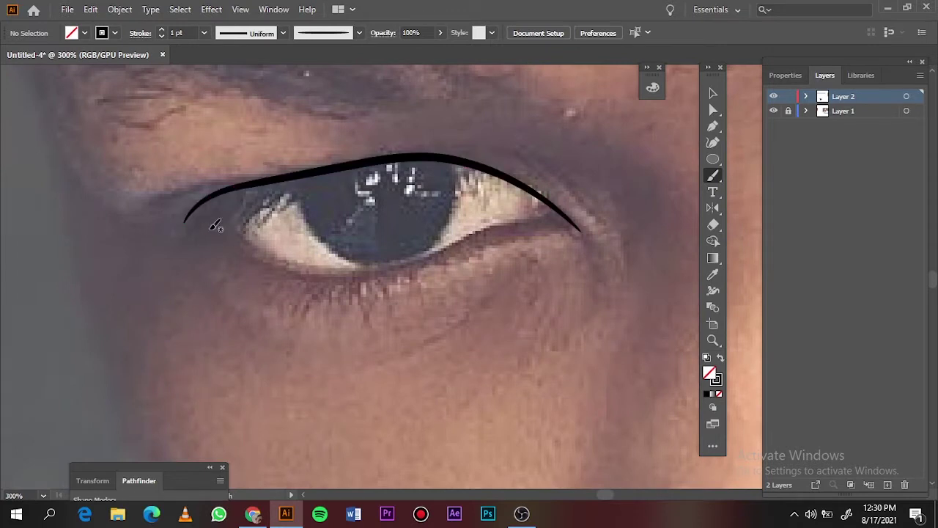
pyautogui.moveTo(408, 261); pyautogui.dragTo(554, 211)
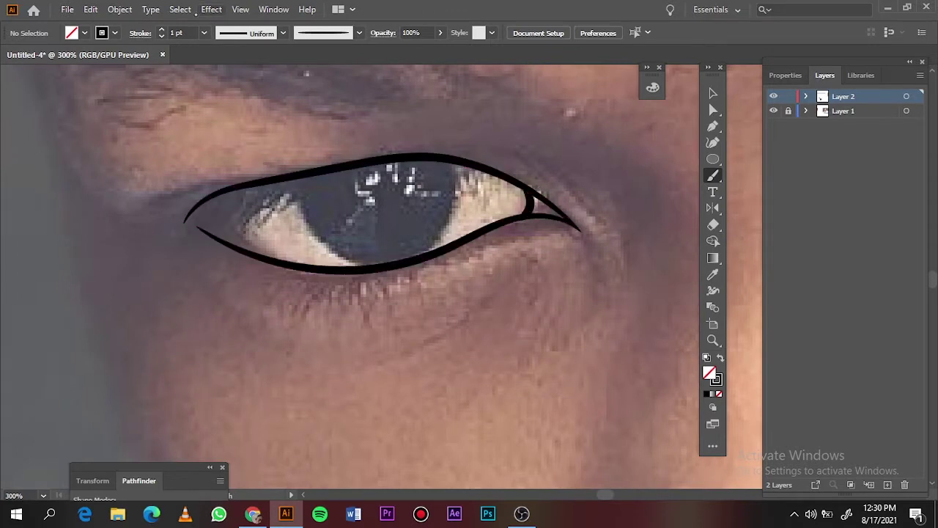
# Step: With the Blob Brush, paint a thick lash line, a solid black iris and upper eyeliner
pyautogui.hotkey('shift', 'b')
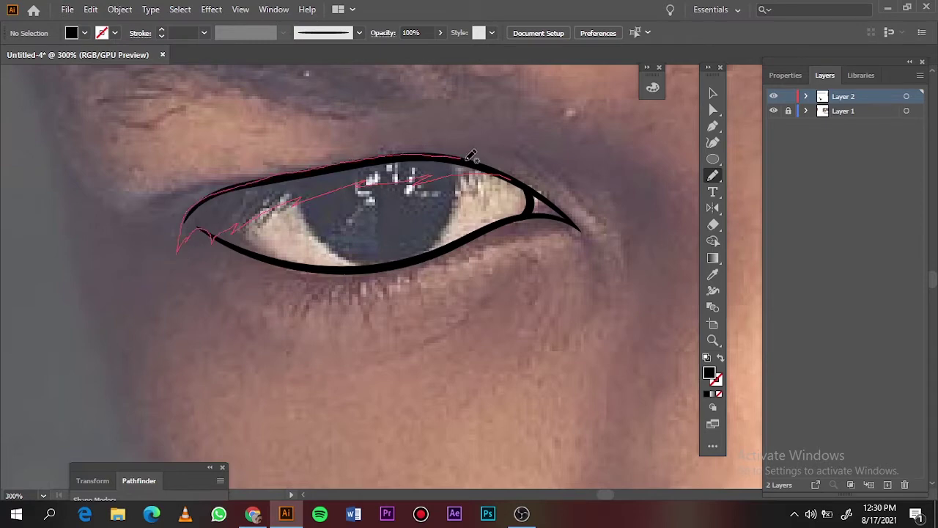
pyautogui.moveTo(189, 222); pyautogui.dragTo(180, 246)
pyautogui.moveTo(220, 230); pyautogui.dragTo(199, 240)
pyautogui.moveTo(392, 258); pyautogui.dragTo(456, 187)
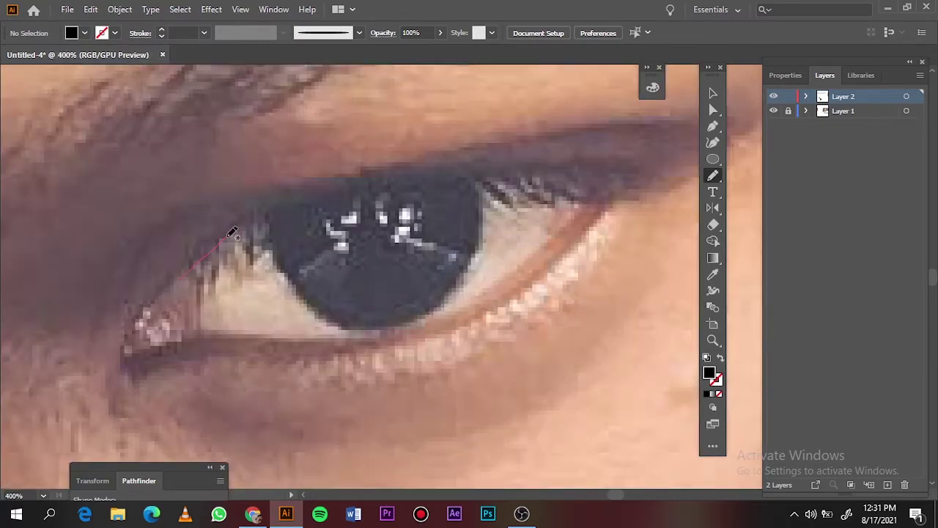
pyautogui.moveTo(232, 233)
pyautogui.mouseDown()
pyautogui.moveTo(576, 153)
pyautogui.moveTo(570, 202)
pyautogui.mouseUp()
pyautogui.moveTo(206, 254); pyautogui.dragTo(181, 278)
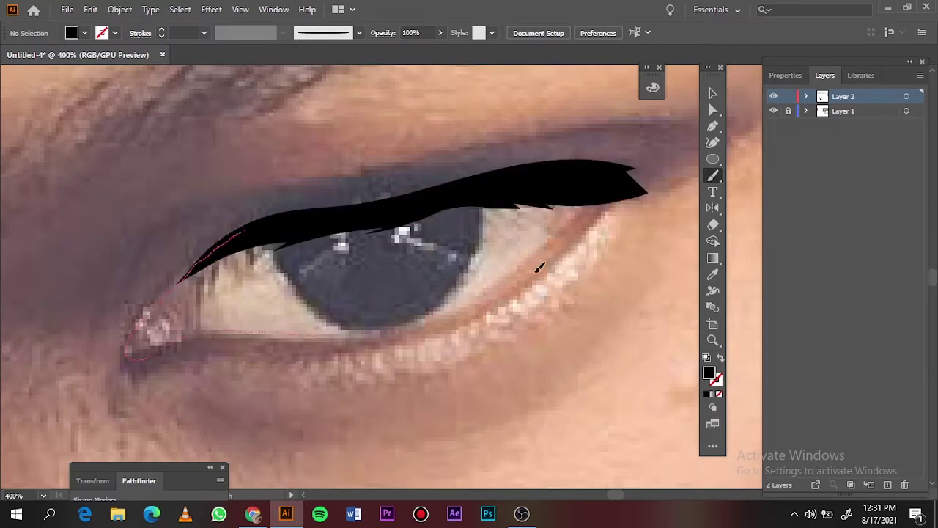
# Step: Outline the other eye's lower lid, fill its iris black, and fit the artboard in view
pyautogui.moveTo(539, 269); pyautogui.dragTo(600, 208)
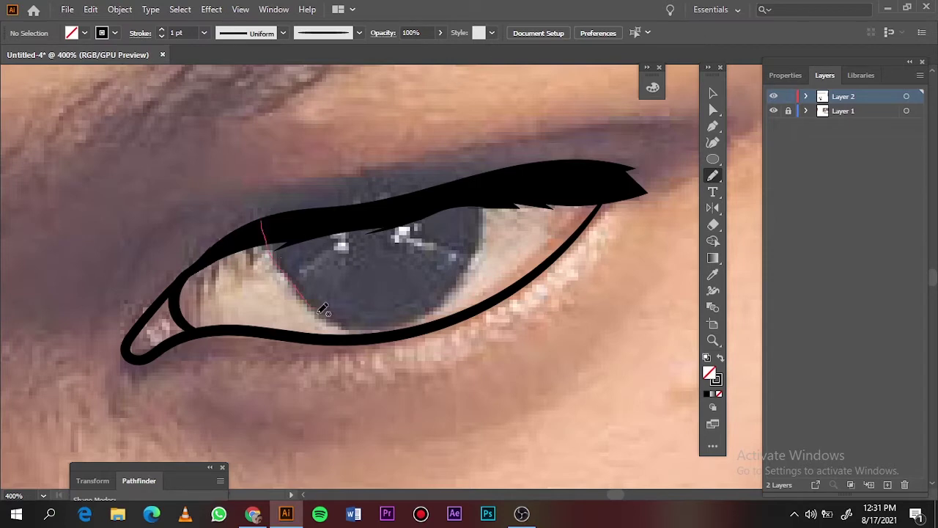
pyautogui.moveTo(322, 309); pyautogui.dragTo(265, 214)
pyautogui.press('v')
pyautogui.hotkey('shift', 'x')
pyautogui.hotkey('ctrl', '0')
# Step: Toggle the photo off and on, then retrace the left eye's upper lid and outer corner
pyautogui.click(773, 111)
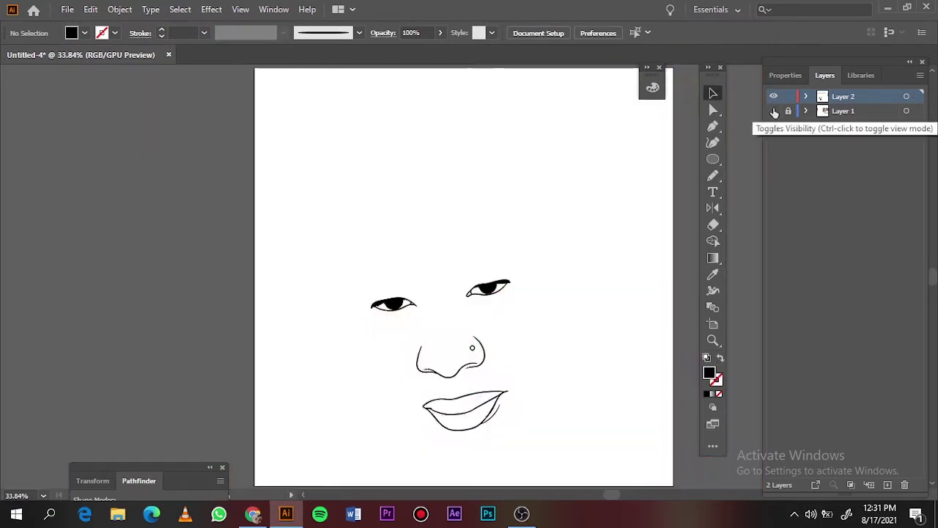
pyautogui.click(773, 110)
pyautogui.scroll(3, 398, 314)
pyautogui.scroll(2, 362, 279)
pyautogui.press('b')
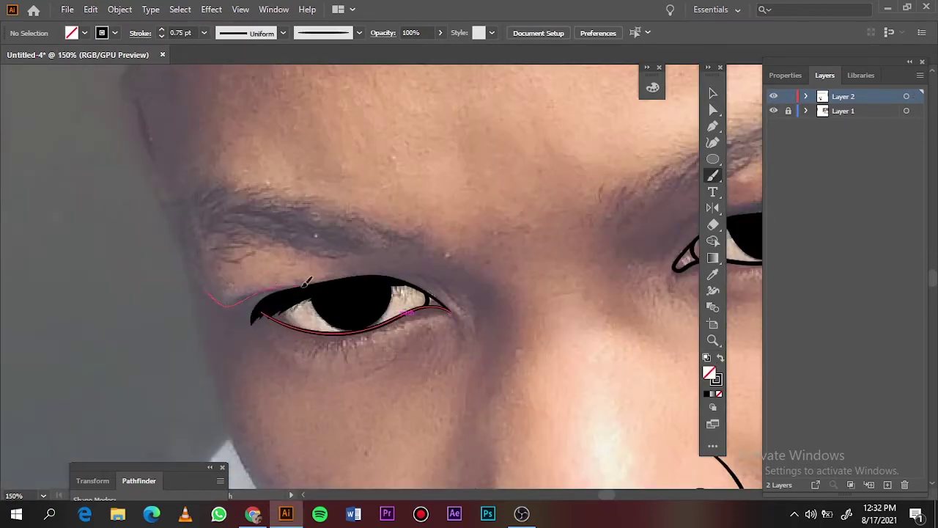
pyautogui.moveTo(306, 283); pyautogui.dragTo(307, 282)
pyautogui.moveTo(452, 308); pyautogui.dragTo(435, 280)
# Step: Draw a crease under the right eye and a nose-side line, then check the line art without the photo
pyautogui.hscroll(5, 341, 288)
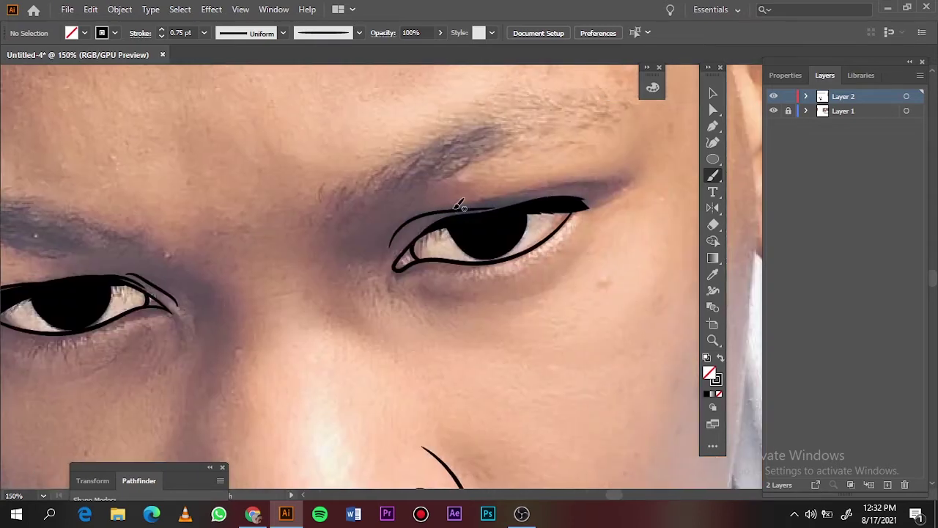
pyautogui.moveTo(429, 291); pyautogui.dragTo(559, 287)
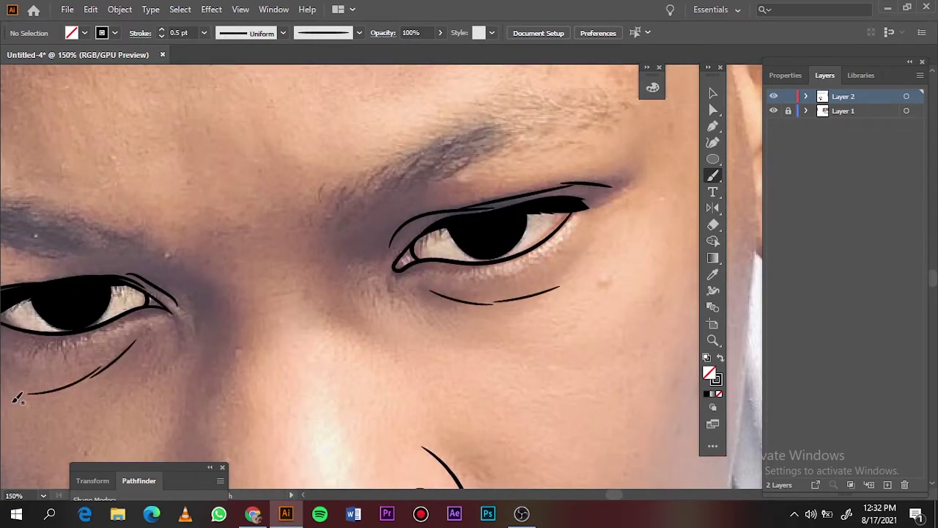
pyautogui.scroll(-4, 18, 398)
pyautogui.moveTo(205, 142); pyautogui.dragTo(209, 264)
pyautogui.hotkey('ctrl', '0')
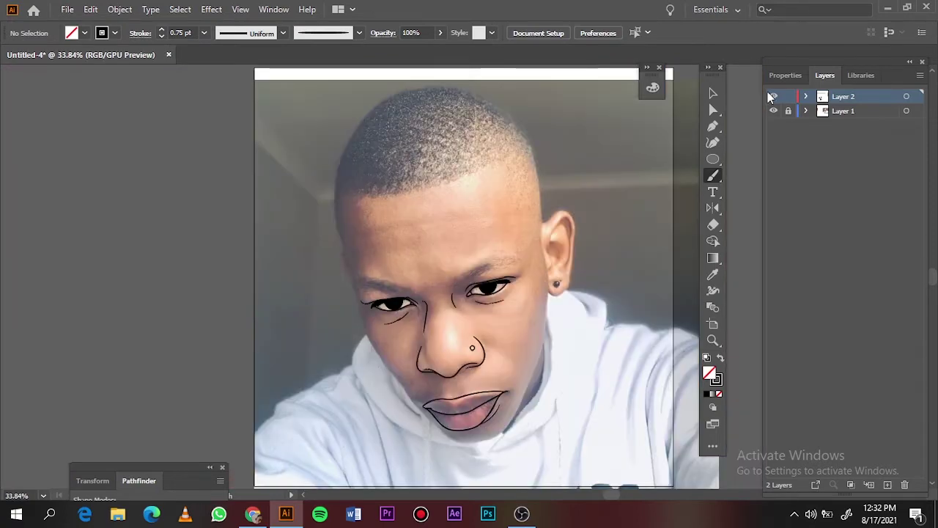
pyautogui.click(773, 111)
pyautogui.click(773, 110)
# Step: Trace the left temple edge of the face down toward the eye, with a hooked side stroke
pyautogui.scroll(5, 315, 218)
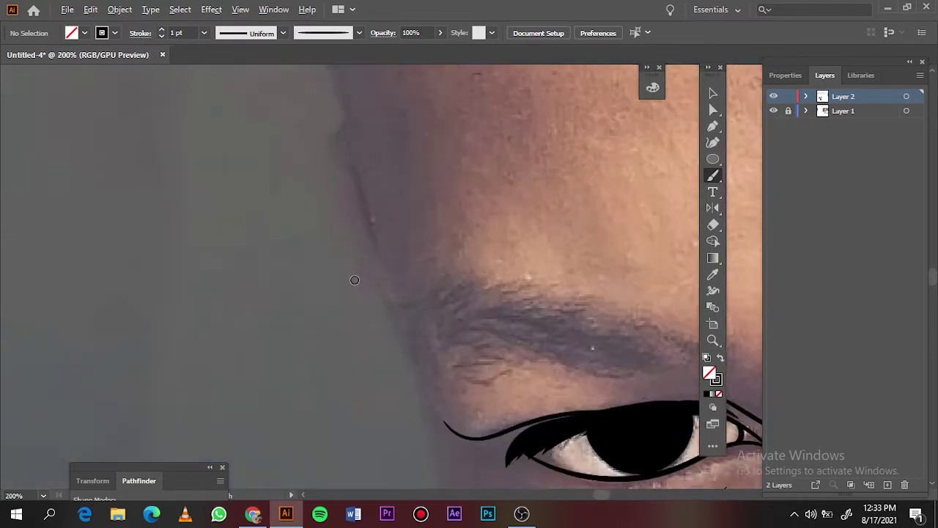
pyautogui.moveTo(341, 220); pyautogui.dragTo(421, 400)
pyautogui.moveTo(338, 192); pyautogui.dragTo(374, 262)
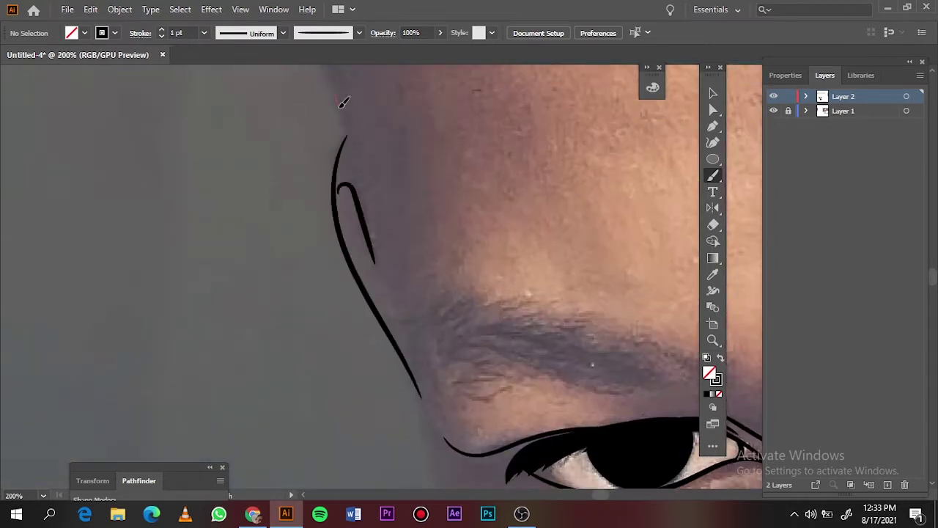
pyautogui.moveTo(412, 364); pyautogui.dragTo(414, 367)
pyautogui.scroll(-3, 408, 341)
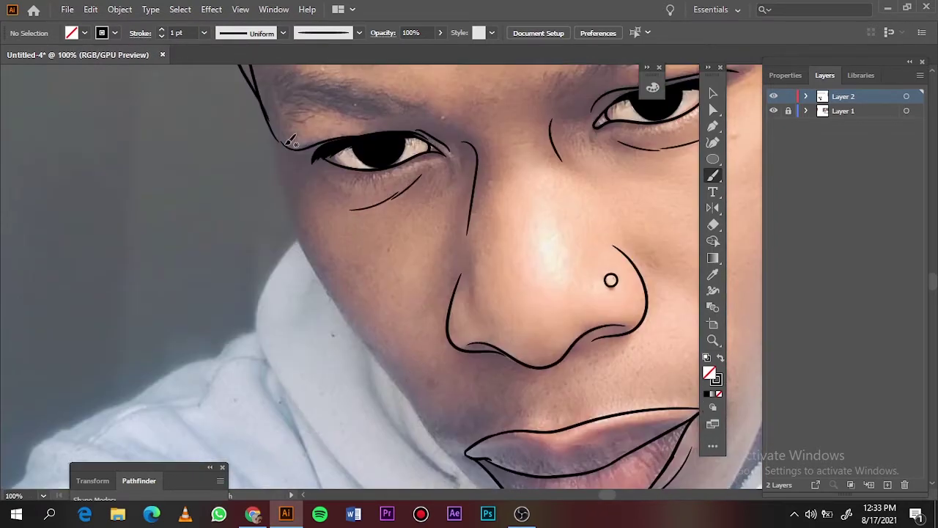
# Step: Trace the jawline down the left side, around the chin and up the right side
pyautogui.moveTo(371, 343); pyautogui.dragTo(421, 410)
pyautogui.scroll(-1, 399, 294)
pyautogui.scroll(-3, 400, 277)
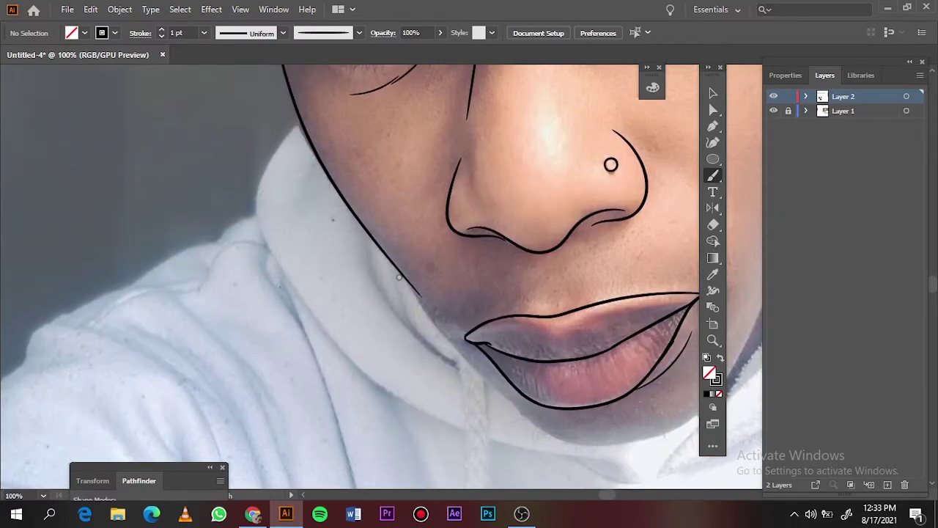
pyautogui.moveTo(617, 443); pyautogui.dragTo(617, 444)
pyautogui.scroll(-1, 483, 462)
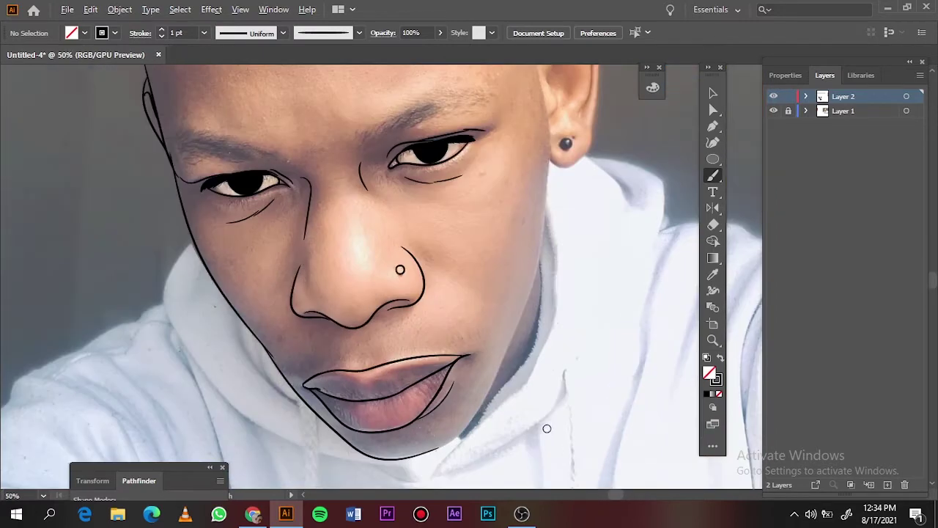
pyautogui.moveTo(537, 273); pyautogui.dragTo(537, 275)
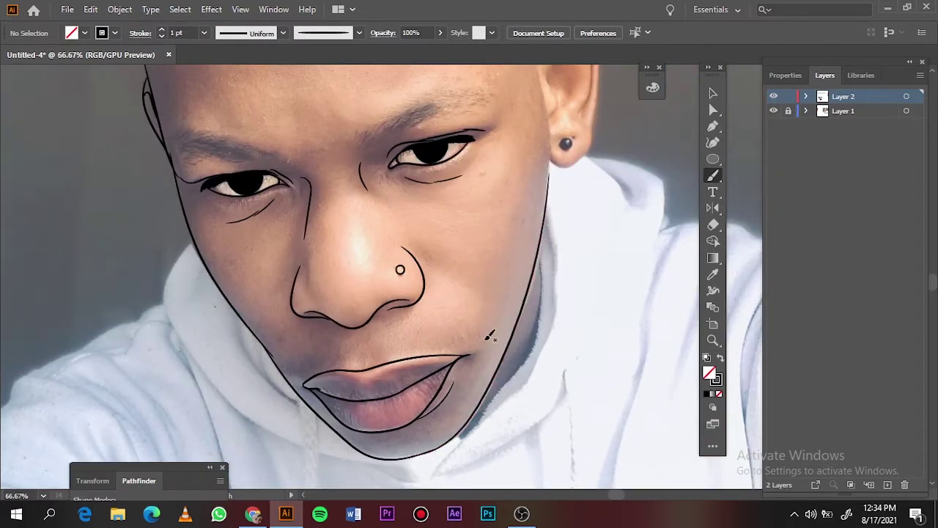
pyautogui.scroll(4, 488, 331)
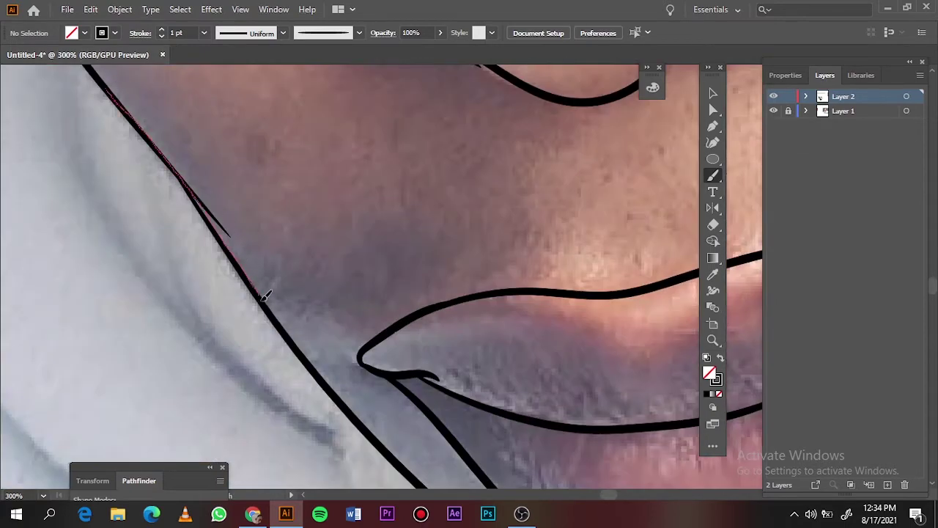
pyautogui.moveTo(264, 295); pyautogui.dragTo(264, 297)
pyautogui.scroll(-5, 264, 296)
pyautogui.scroll(4, 572, 360)
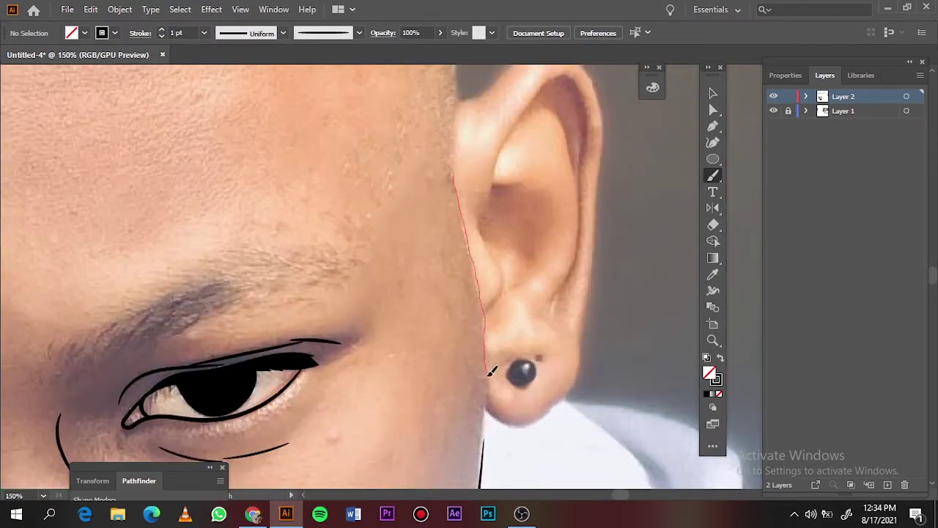
# Step: Trace the face edge beside the ear, the earlobe and the back edge of the ear
pyautogui.moveTo(490, 373); pyautogui.dragTo(439, 162)
pyautogui.scroll(-2, 463, 438)
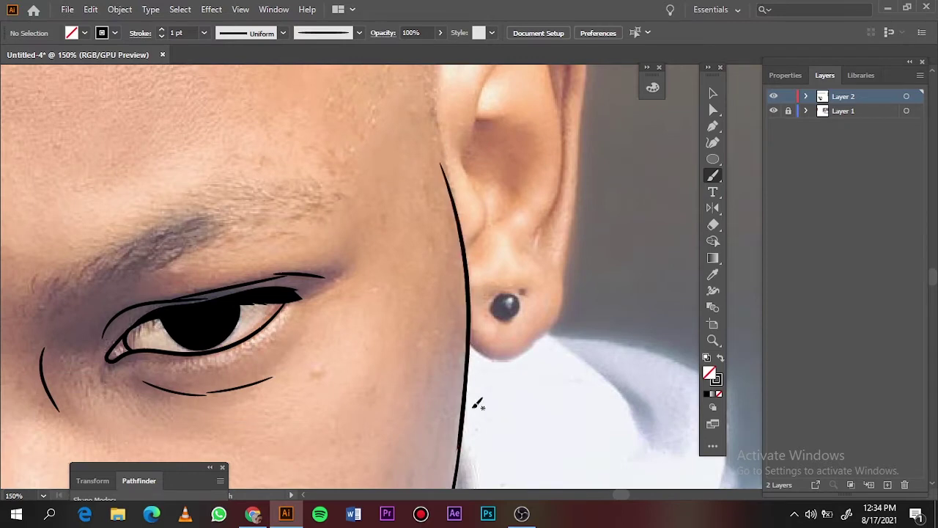
pyautogui.moveTo(463, 254); pyautogui.dragTo(460, 130)
pyautogui.scroll(2, 474, 414)
pyautogui.moveTo(561, 340); pyautogui.dragTo(562, 339)
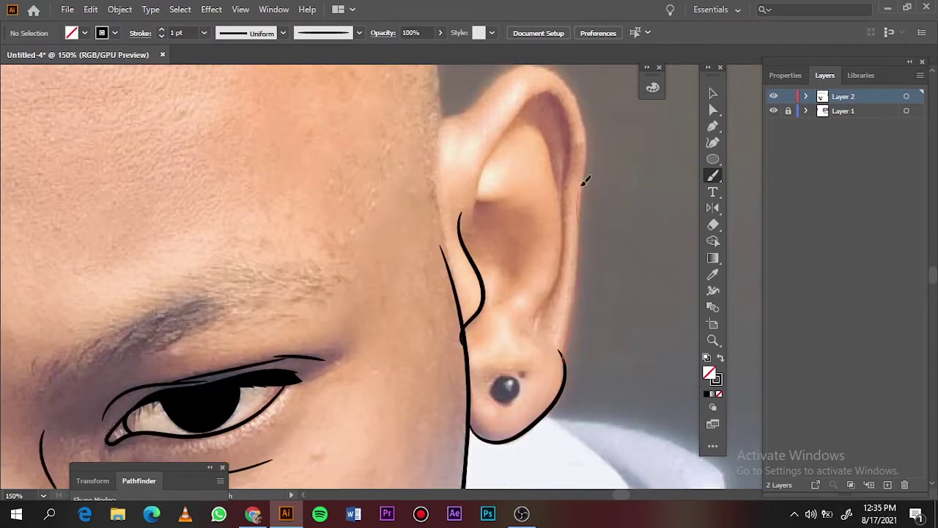
pyautogui.moveTo(579, 114); pyautogui.dragTo(562, 351)
# Step: Finish the ear's outer rim and add its inner curves, folds and bottom crease
pyautogui.scroll(1, 506, 211)
pyautogui.moveTo(521, 109); pyautogui.dragTo(579, 156)
pyautogui.moveTo(477, 297); pyautogui.dragTo(571, 155)
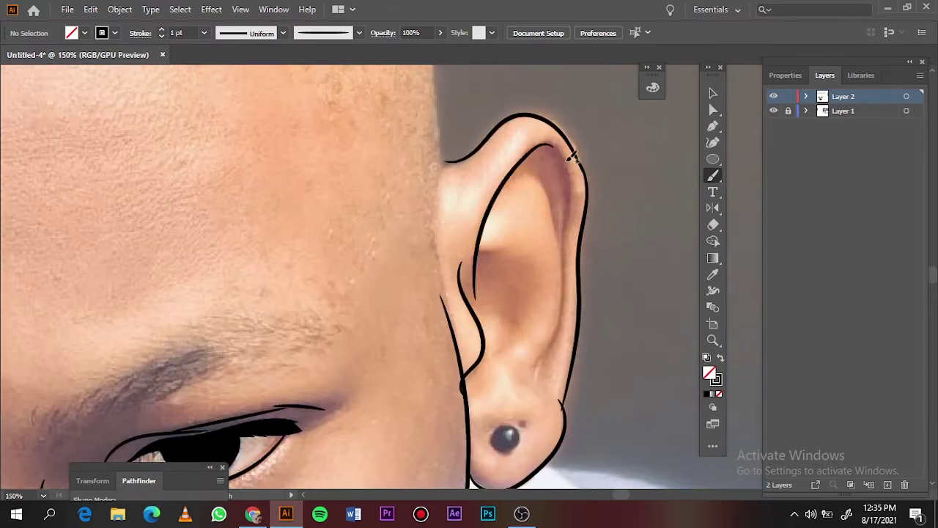
pyautogui.moveTo(566, 301); pyautogui.dragTo(543, 407)
pyautogui.moveTo(519, 171); pyautogui.dragTo(560, 286)
pyautogui.moveTo(476, 258); pyautogui.dragTo(511, 279)
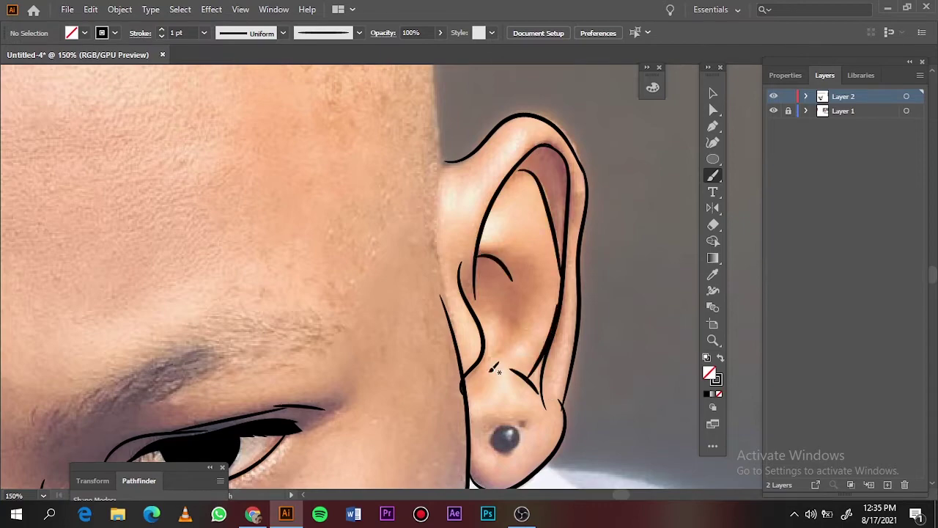
pyautogui.moveTo(523, 315); pyautogui.dragTo(473, 366)
pyautogui.scroll(-5, 486, 314)
pyautogui.scroll(8, 452, 289)
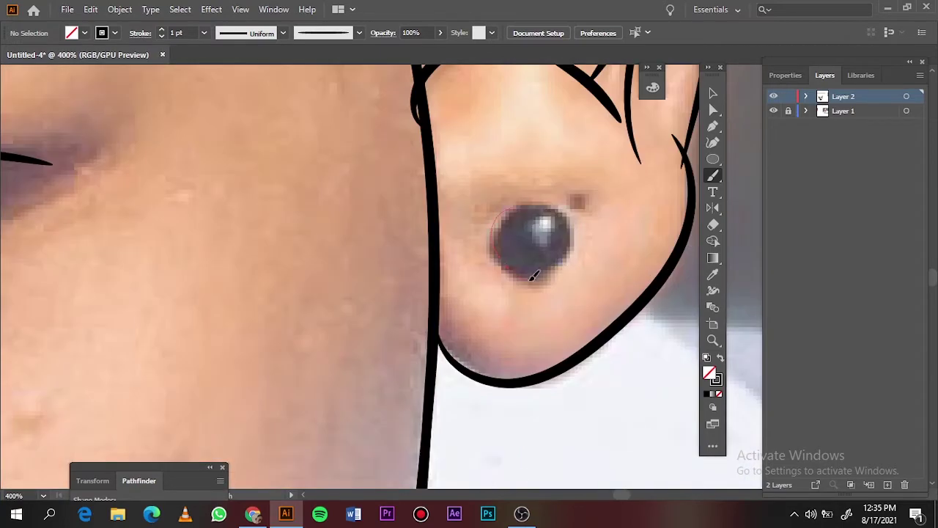
# Step: Outline the earring with a small highlight dot, then check the line art without the photo
pyautogui.moveTo(533, 274); pyautogui.dragTo(535, 272)
pyautogui.moveTo(574, 198); pyautogui.dragTo(576, 203)
pyautogui.hotkey('ctrl', '0')
pyautogui.click(773, 111)
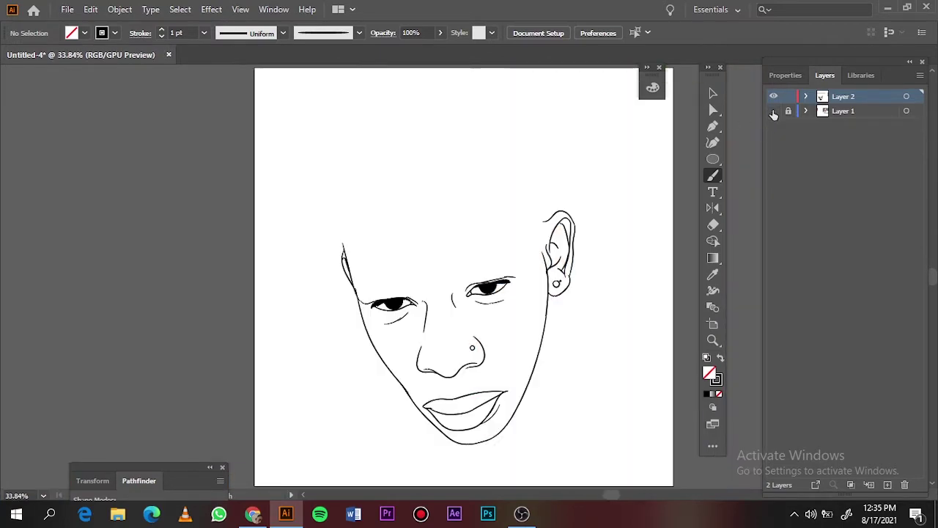
pyautogui.click(773, 110)
# Step: Trace the head outline on both sides up to the crown
pyautogui.scroll(2, 539, 175)
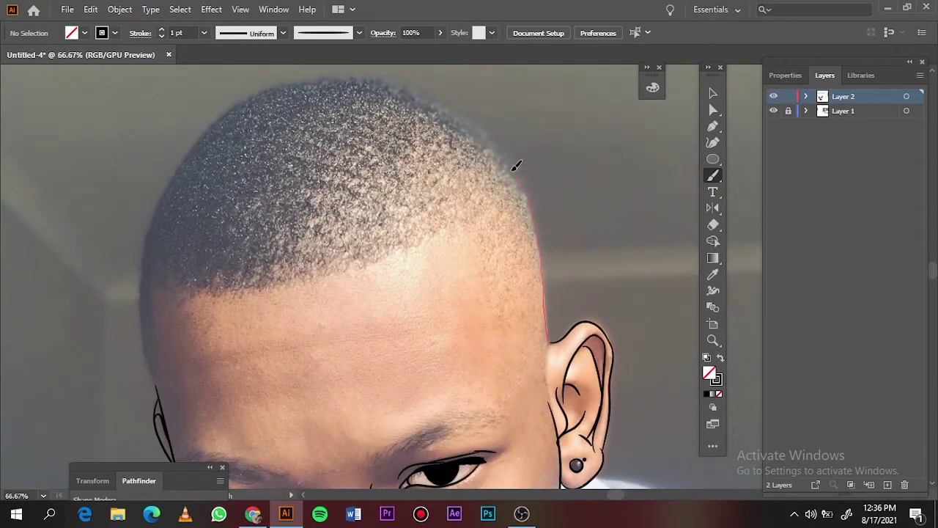
pyautogui.moveTo(514, 168); pyautogui.dragTo(473, 129)
pyautogui.moveTo(213, 126); pyautogui.dragTo(220, 117)
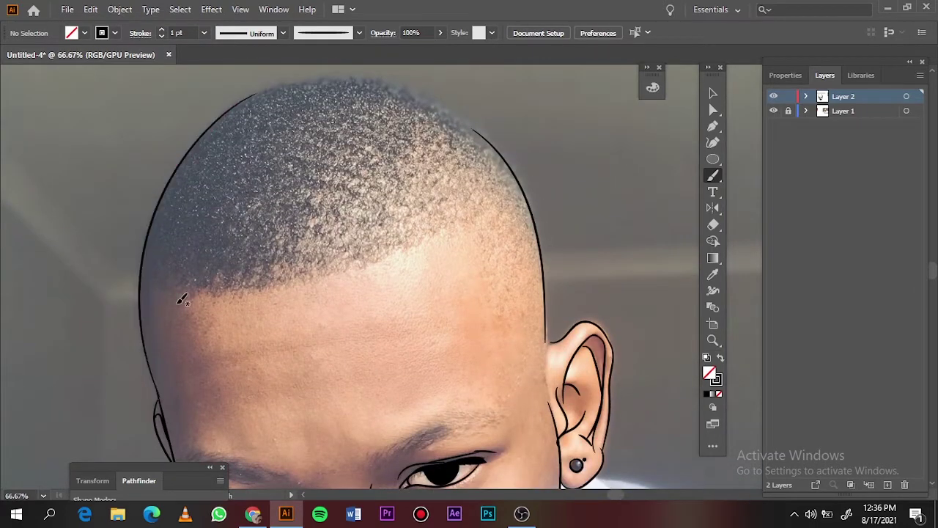
pyautogui.scroll(1, 245, 347)
pyautogui.scroll(1, 244, 362)
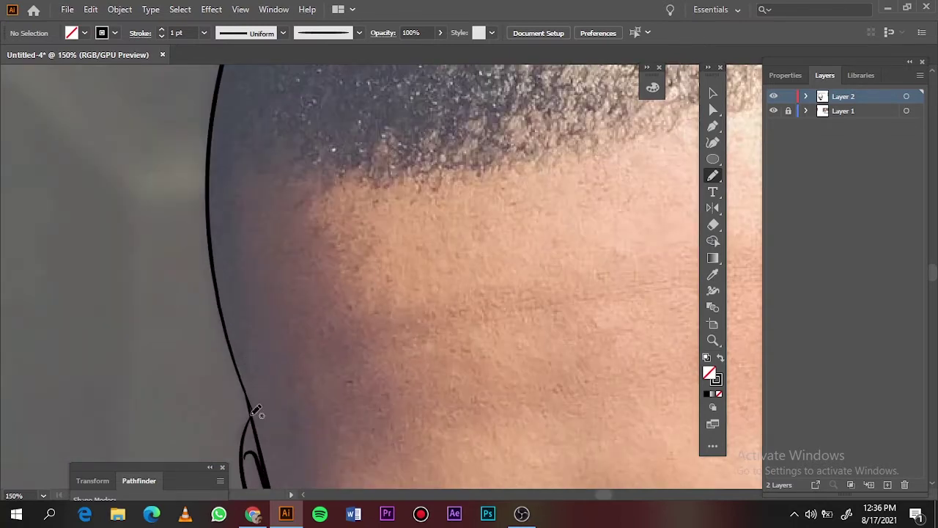
# Step: Draw a hair shape along the left hairline and make it solid black with no outline
pyautogui.moveTo(229, 315); pyautogui.dragTo(253, 410)
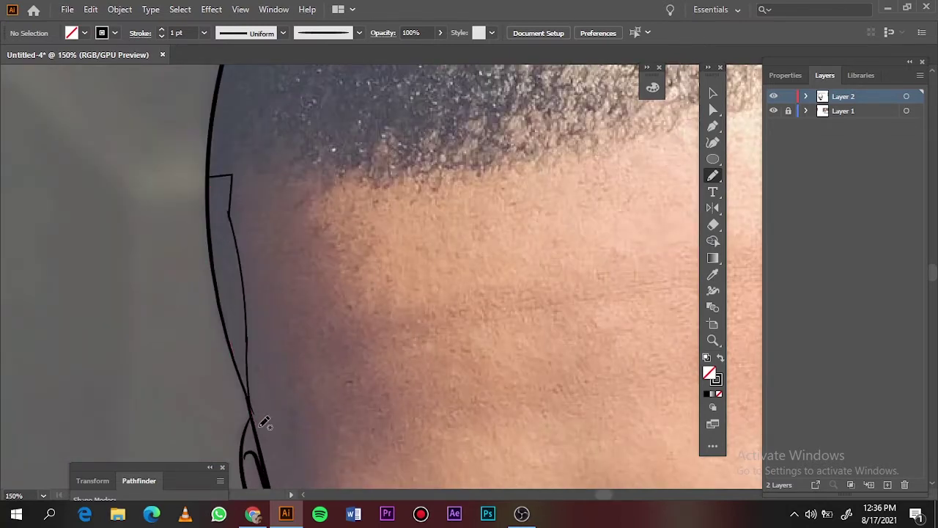
pyautogui.press('v')
pyautogui.click(247, 299)
pyautogui.hotkey('shift', 'x')
pyautogui.hotkey('ctrl', 'shift', 'a')
pyautogui.press('n')
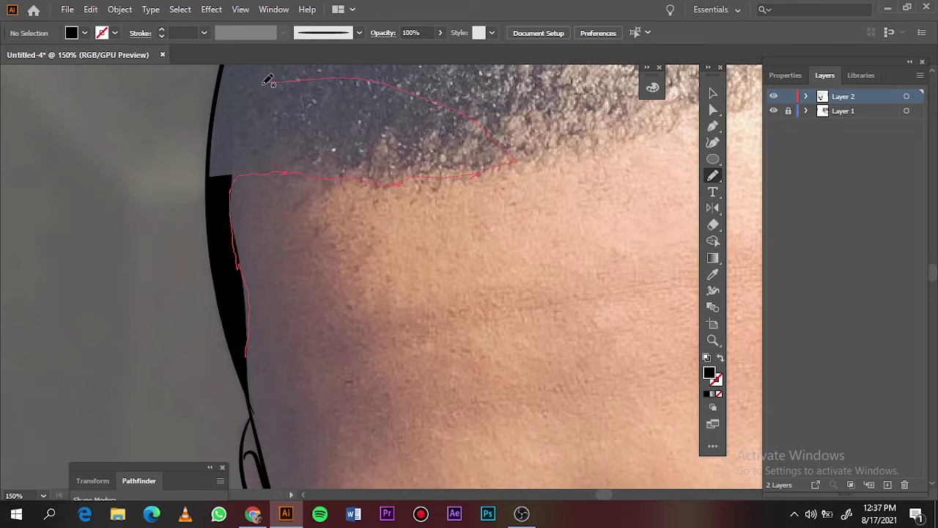
# Step: Draw the main black hair mass over the crown, closing it along the lower hairline
pyautogui.moveTo(213, 176); pyautogui.dragTo(212, 177)
pyautogui.hotkey('ctrl', '-')
pyautogui.scroll(5, 223, 362)
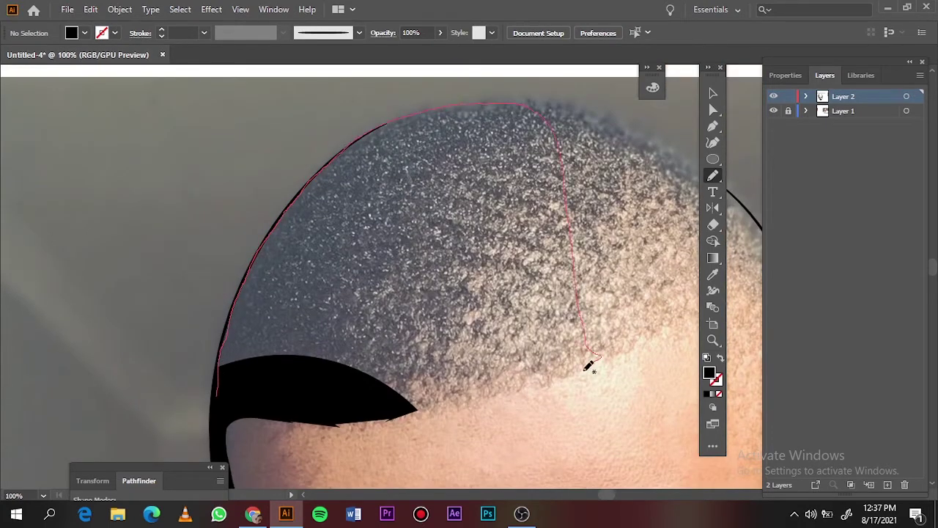
pyautogui.moveTo(589, 366); pyautogui.dragTo(219, 395)
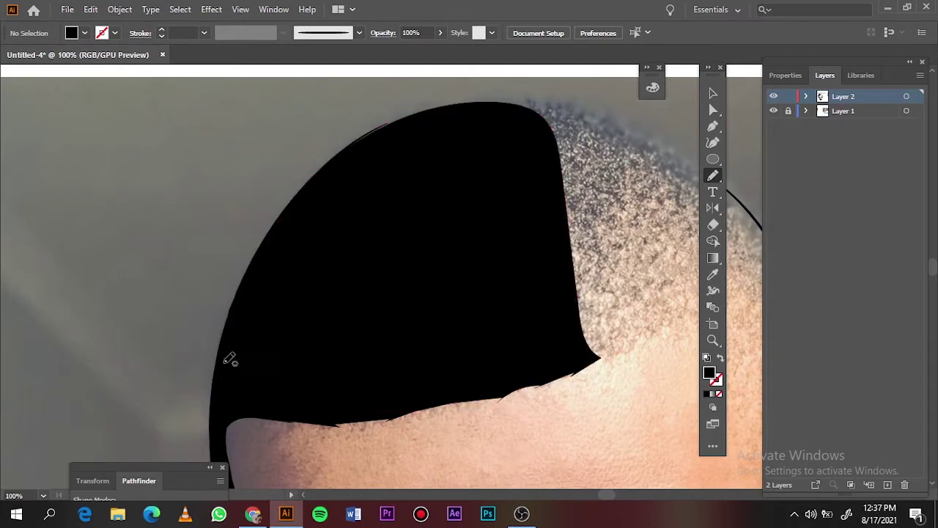
# Step: Add a black hair shape on the right of the head and fill the gap by its edge
pyautogui.hotkey('ctrl', '0')
pyautogui.scroll(3, 605, 188)
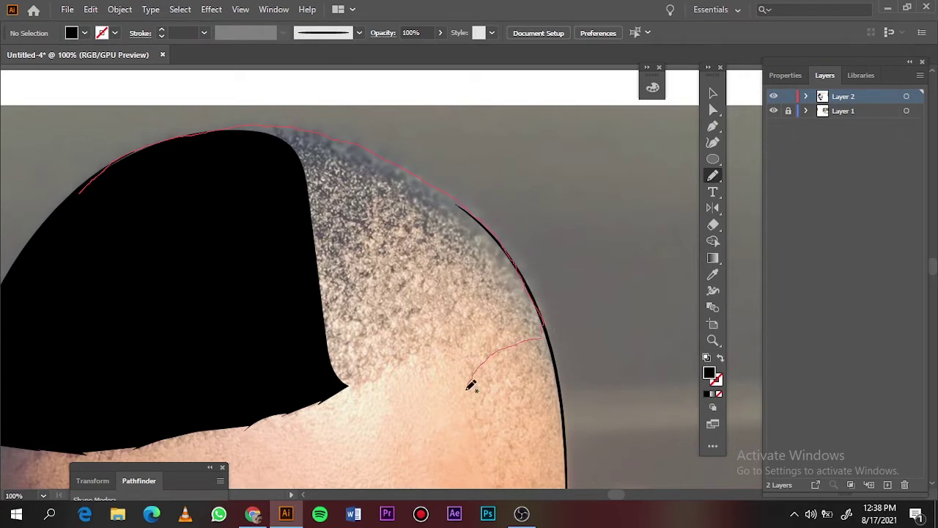
pyautogui.moveTo(400, 369); pyautogui.dragTo(84, 198)
pyautogui.hotkey('ctrl', '0')
pyautogui.scroll(3, 415, 126)
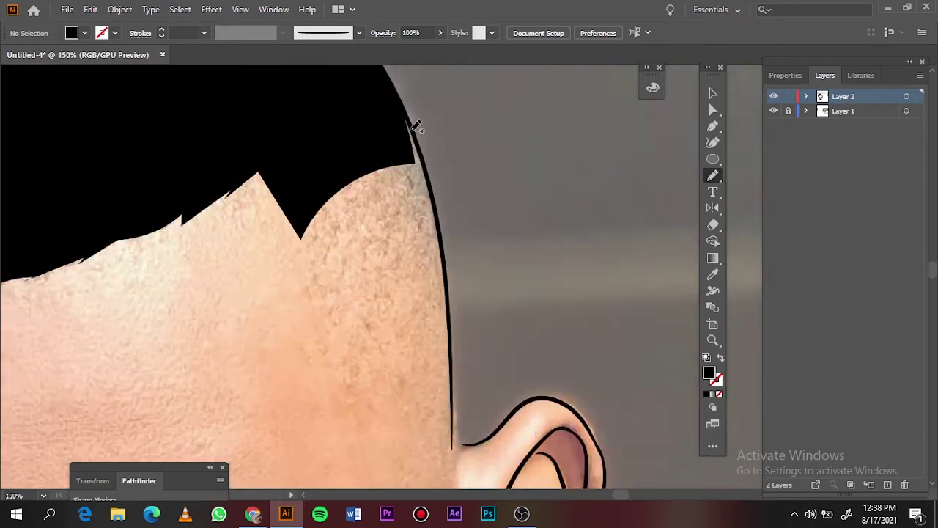
pyautogui.moveTo(427, 173); pyautogui.dragTo(415, 150)
# Step: Draw small curly black outline strokes at the hairline with the Paintbrush
pyautogui.press('b')
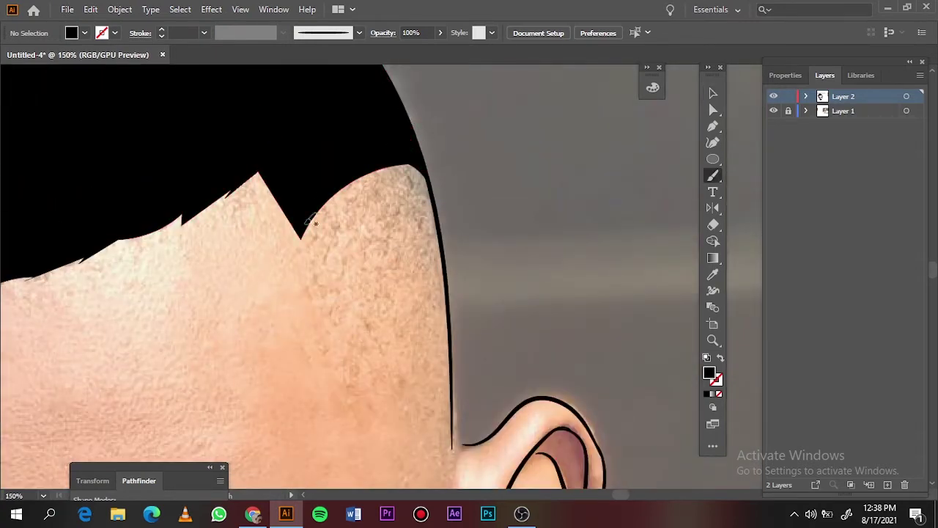
pyautogui.hotkey('shift', 'x')
pyautogui.moveTo(304, 240)
pyautogui.mouseDown()
pyautogui.moveTo(333, 192)
pyautogui.moveTo(378, 174)
pyautogui.moveTo(425, 176)
pyautogui.moveTo(351, 189)
pyautogui.moveTo(411, 170)
pyautogui.mouseUp()
# Step: Add curly hair strokes along hairline, sideburn and ear, thinning stroke weight 0.75, 0.5, 0.25 pt
pyautogui.moveTo(366, 206); pyautogui.dragTo(400, 178)
pyautogui.click(204, 32)
pyautogui.click(224, 70)
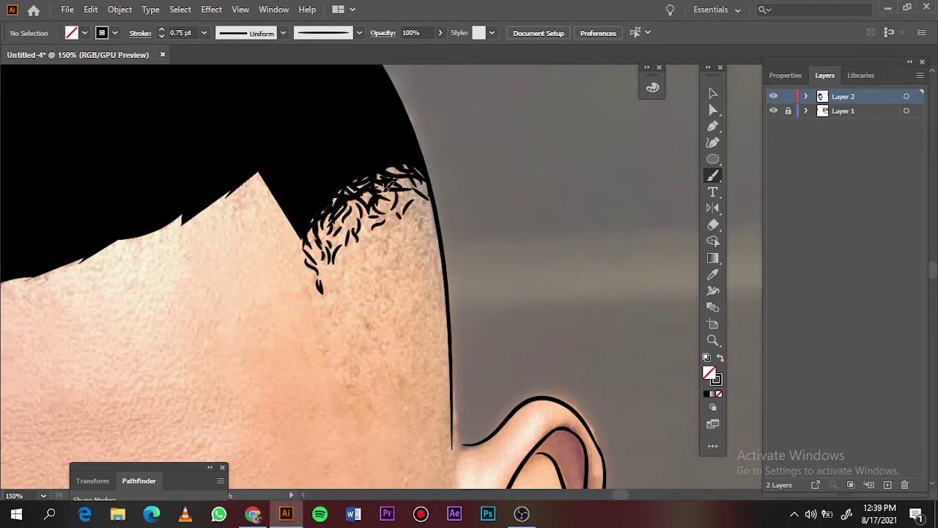
pyautogui.click(204, 32)
pyautogui.click(220, 62)
pyautogui.moveTo(338, 276); pyautogui.dragTo(319, 301)
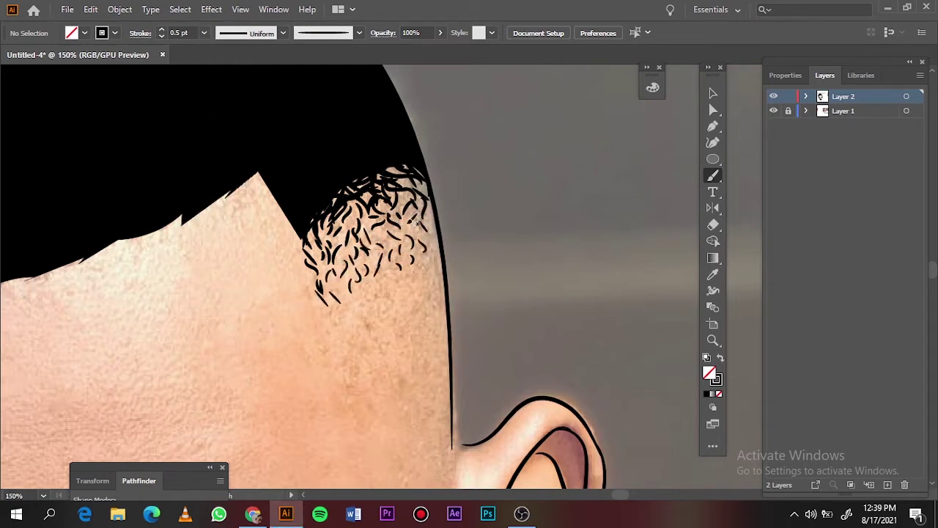
pyautogui.click(204, 32)
pyautogui.click(220, 53)
pyautogui.moveTo(341, 342); pyautogui.dragTo(352, 350)
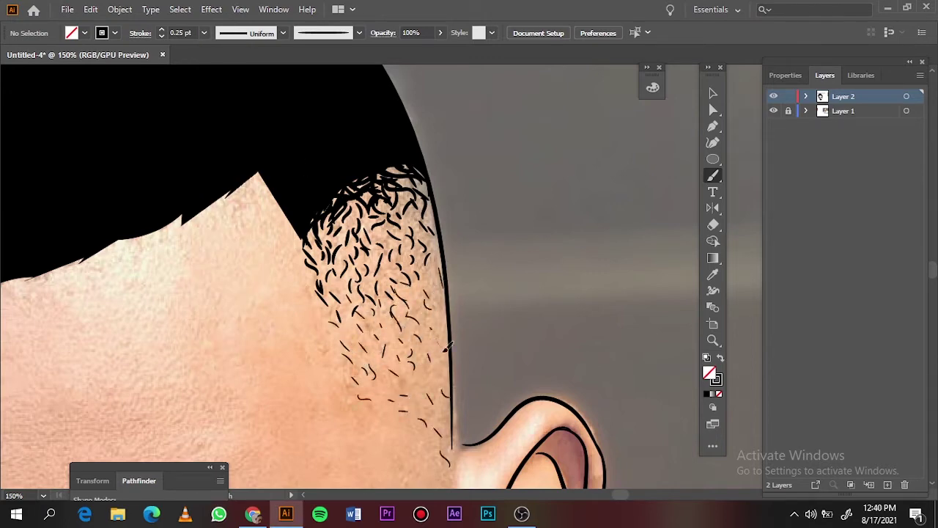
# Step: Briefly hide and reshow the reference photo to check the line art
pyautogui.hotkey('ctrl', '0')
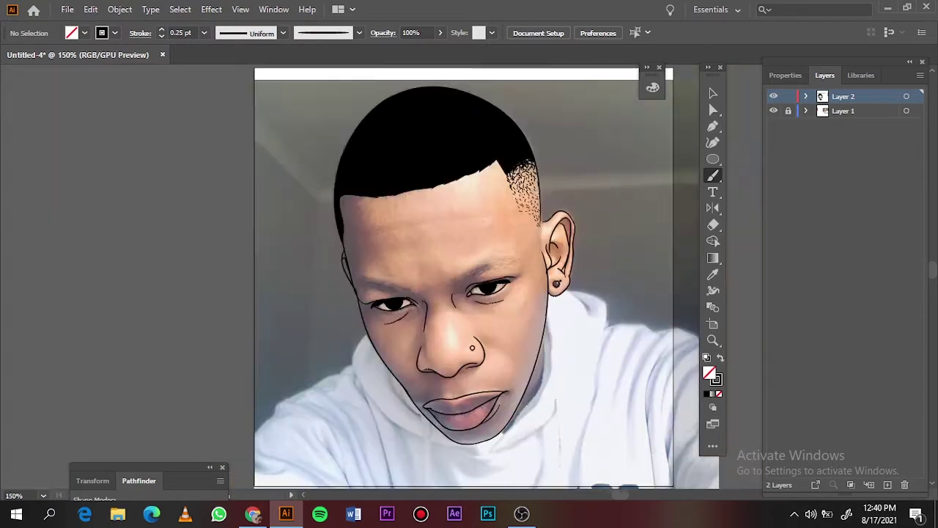
pyautogui.click(774, 111)
pyautogui.click(773, 110)
pyautogui.scroll(5, 399, 284)
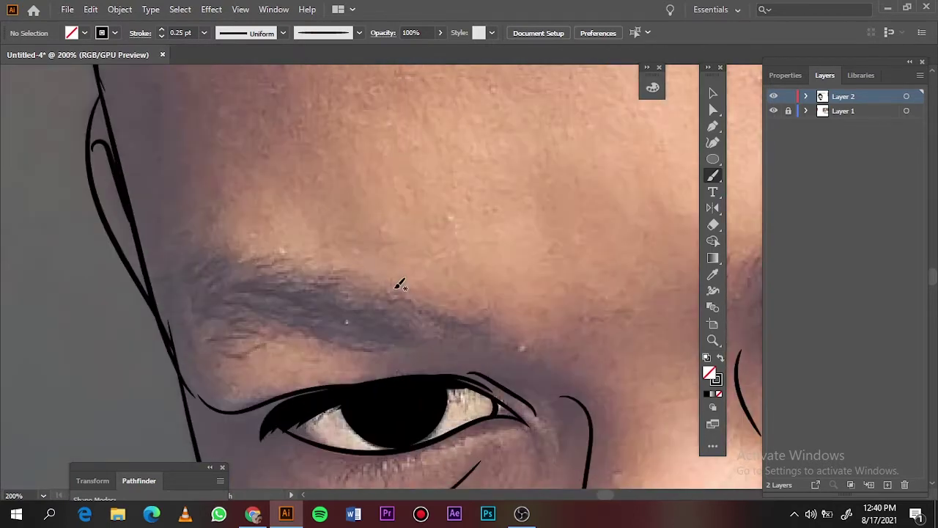
# Step: Draw hair strokes along the left eyebrow at 0.5 pt stroke weight
pyautogui.click(204, 32)
pyautogui.click(220, 67)
pyautogui.moveTo(337, 279)
pyautogui.mouseDown()
pyautogui.moveTo(478, 340)
pyautogui.moveTo(238, 277)
pyautogui.moveTo(194, 282)
pyautogui.mouseUp()
pyautogui.moveTo(209, 268)
pyautogui.mouseDown()
pyautogui.moveTo(192, 323)
pyautogui.moveTo(212, 352)
pyautogui.moveTo(315, 326)
pyautogui.mouseUp()
pyautogui.moveTo(256, 352); pyautogui.dragTo(410, 341)
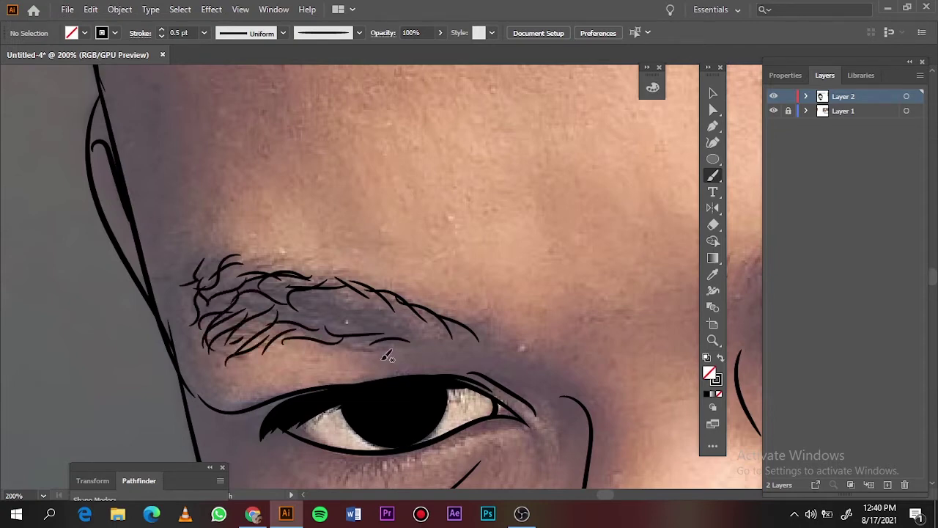
pyautogui.moveTo(329, 344)
pyautogui.mouseDown()
pyautogui.moveTo(464, 359)
pyautogui.moveTo(431, 334)
pyautogui.moveTo(308, 302)
pyautogui.moveTo(234, 330)
pyautogui.mouseUp()
# Step: Thicken the left eyebrow and fill its gaps with 0.75 pt hair strokes
pyautogui.click(204, 32)
pyautogui.click(220, 82)
pyautogui.moveTo(405, 327); pyautogui.dragTo(293, 308)
pyautogui.moveTo(358, 326)
pyautogui.mouseDown()
pyautogui.moveTo(223, 322)
pyautogui.moveTo(462, 337)
pyautogui.mouseUp()
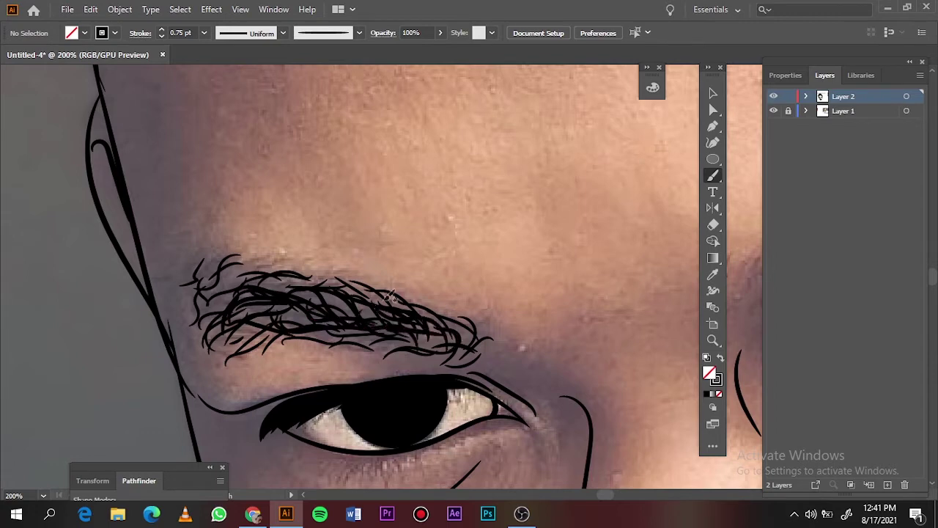
pyautogui.moveTo(322, 297); pyautogui.dragTo(198, 293)
pyautogui.moveTo(226, 327); pyautogui.dragTo(425, 325)
pyautogui.moveTo(359, 344); pyautogui.dragTo(431, 325)
pyautogui.moveTo(264, 315); pyautogui.dragTo(212, 300)
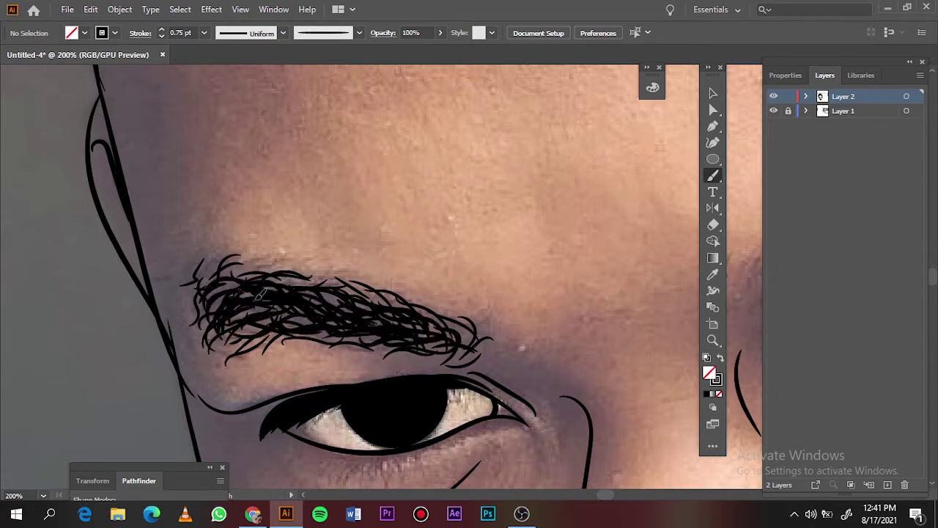
pyautogui.moveTo(323, 337); pyautogui.dragTo(422, 324)
# Step: Draw dense hair strokes along the right eyebrow
pyautogui.hotkey('ctrl', '0')
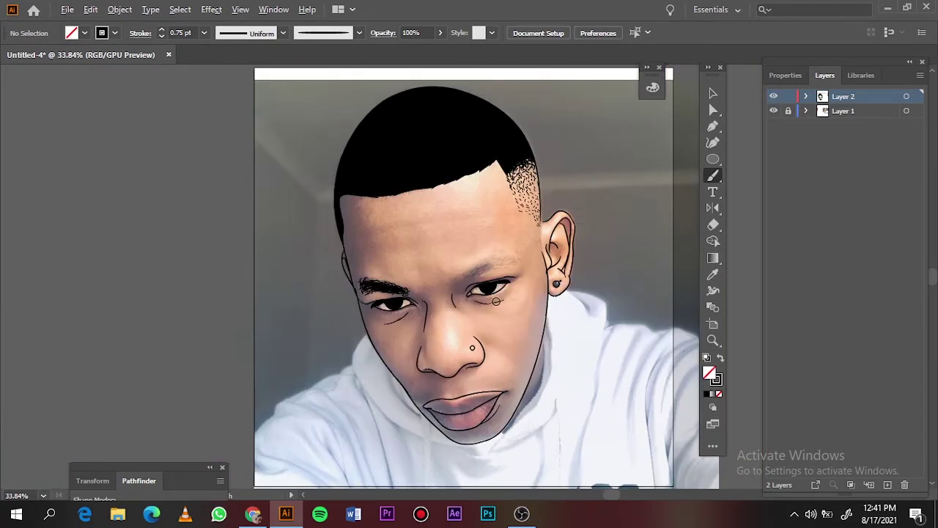
pyautogui.scroll(4, 496, 301)
pyautogui.moveTo(339, 335); pyautogui.dragTo(385, 296)
pyautogui.moveTo(370, 333); pyautogui.dragTo(436, 287)
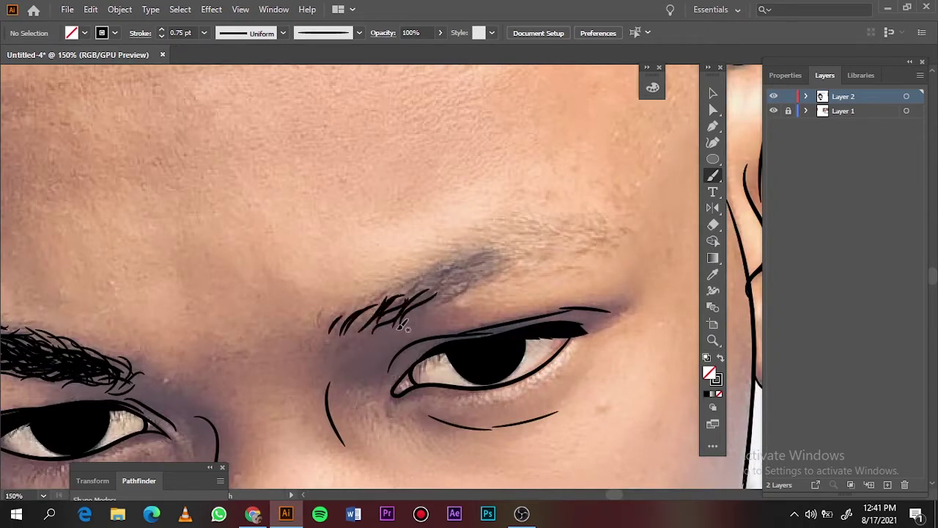
pyautogui.moveTo(385, 315)
pyautogui.mouseDown()
pyautogui.moveTo(473, 256)
pyautogui.moveTo(485, 260)
pyautogui.mouseUp()
pyautogui.moveTo(428, 312); pyautogui.dragTo(502, 252)
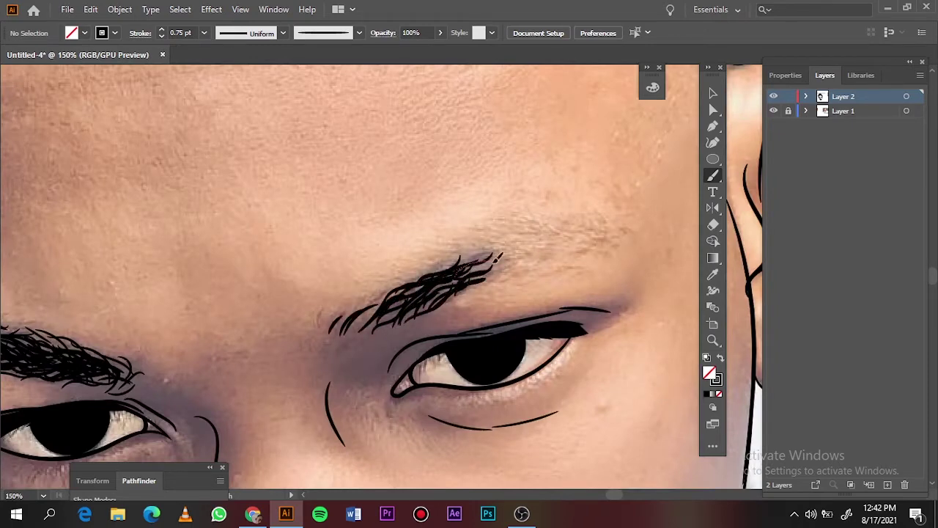
pyautogui.moveTo(450, 277)
pyautogui.mouseDown()
pyautogui.moveTo(524, 233)
pyautogui.moveTo(579, 218)
pyautogui.mouseUp()
# Step: Extend the right eyebrow's thin tail outward with short strokes
pyautogui.moveTo(590, 224); pyautogui.dragTo(612, 253)
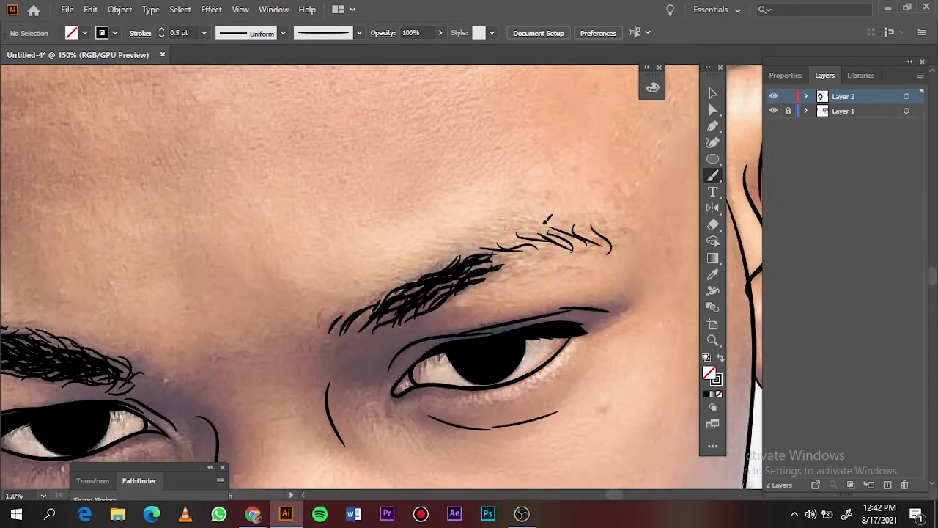
pyautogui.moveTo(542, 250); pyautogui.dragTo(590, 228)
pyautogui.moveTo(505, 228); pyautogui.dragTo(553, 219)
pyautogui.moveTo(513, 265); pyautogui.dragTo(568, 245)
pyautogui.hotkey('ctrl', '0')
# Step: Hide the reference photo and draw solid black tapered shapes along both nostril creases
pyautogui.click(773, 110)
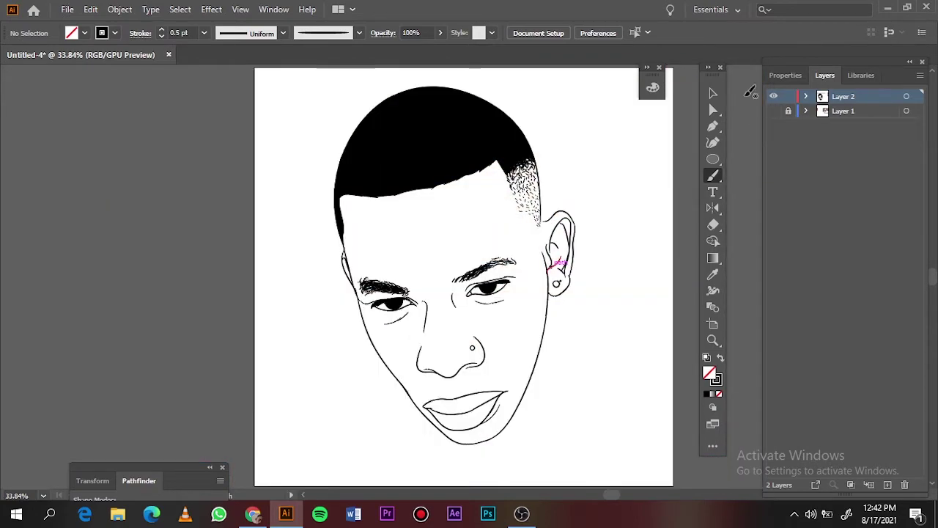
pyautogui.press('v')
pyautogui.scroll(8, 461, 345)
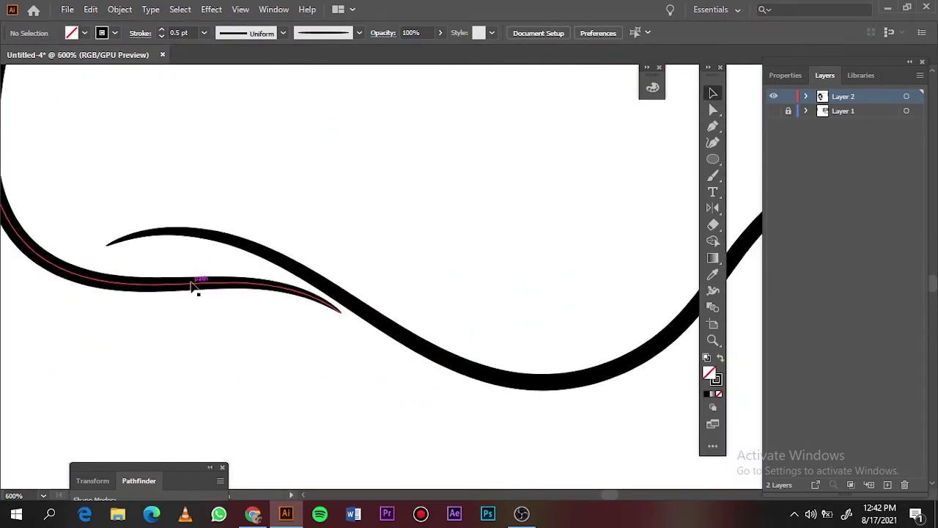
pyautogui.press('n')
pyautogui.hotkey('shift', 'x')
pyautogui.moveTo(223, 257); pyautogui.dragTo(322, 297)
pyautogui.scroll(-3, 157, 254)
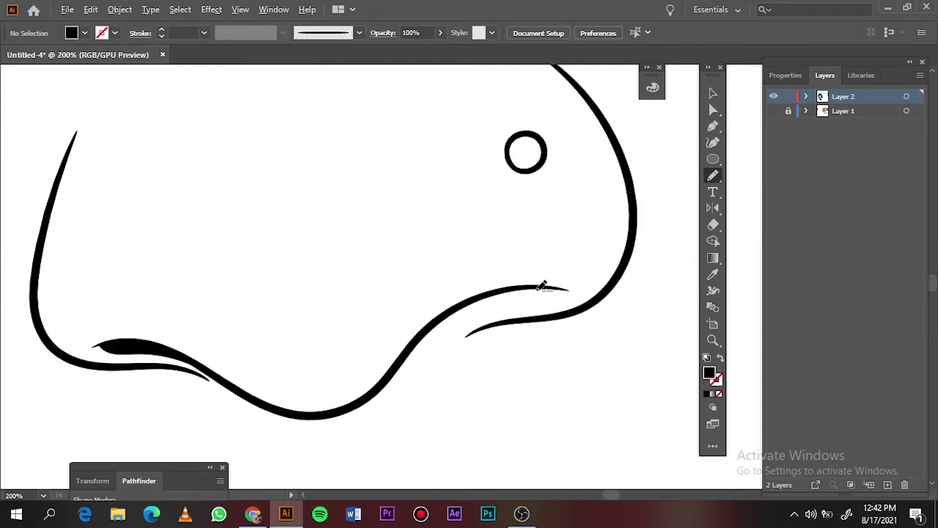
pyautogui.scroll(4, 366, 337)
pyautogui.moveTo(235, 399); pyautogui.dragTo(325, 328)
pyautogui.hotkey('ctrl', '0')
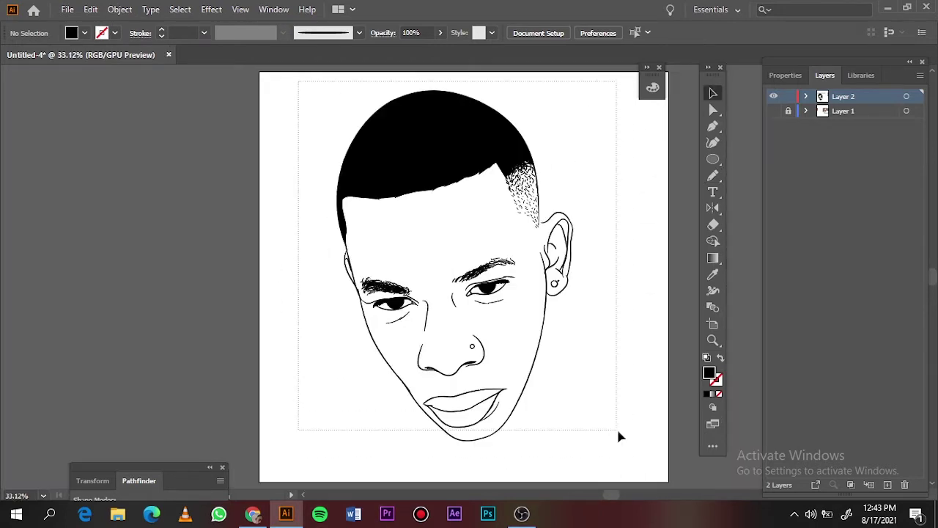
# Step: Select all artwork, browse the Object menu, then deselect and show the Layers list
pyautogui.hotkey('ctrl', 'a')
pyautogui.click(120, 9)
pyautogui.press('Escape')
pyautogui.hotkey('ctrl', 'shift', 'a')
pyautogui.click(824, 75)
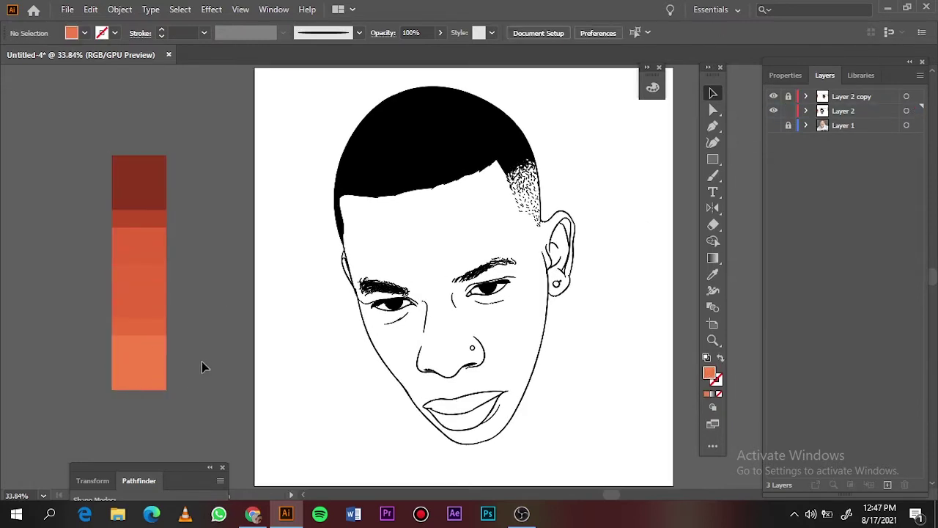
# Step: Draw an orange rectangle over the whole face and send it to the back
pyautogui.press('m')
pyautogui.moveTo(289, 92); pyautogui.dragTo(630, 461)
pyautogui.rightClick(600, 176)
pyautogui.click(762, 448)
# Step: Divide all artwork with Pathfinder and delete the orange outside the face
pyautogui.hotkey('ctrl', 'a')
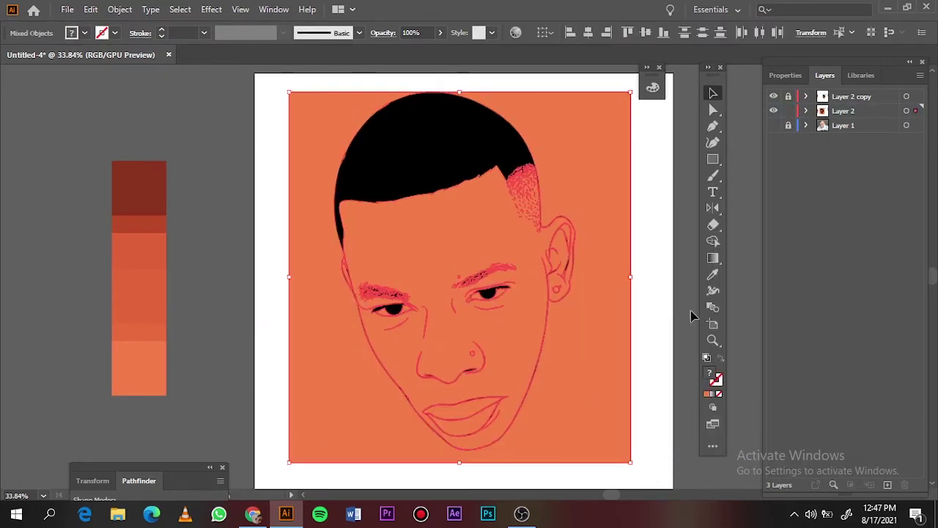
pyautogui.click(785, 74)
pyautogui.click(831, 394)
pyautogui.rightClick(641, 79)
pyautogui.click(691, 184)
pyautogui.click(594, 446)
pyautogui.press('Delete')
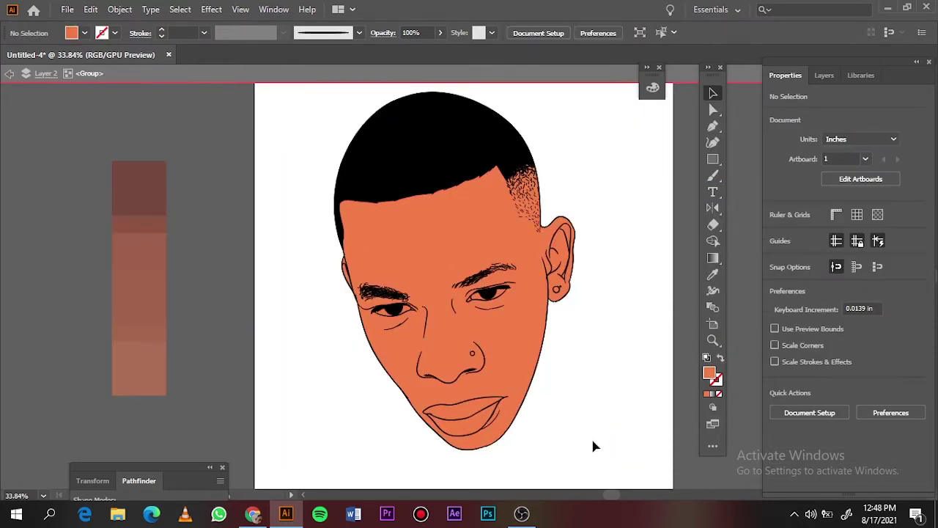
# Step: Colour the earring black and the eye whites F2F2F2
pyautogui.click(556, 289)
pyautogui.doubleClick(709, 373)
pyautogui.click(854, 78)
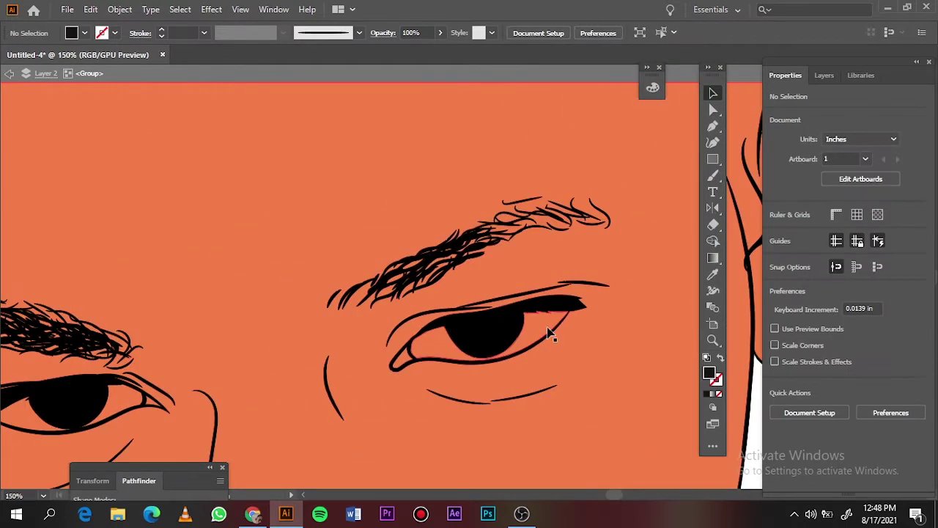
pyautogui.click(551, 333)
pyautogui.doubleClick(709, 373)
pyautogui.write('f2f2f2')
pyautogui.click(795, 75)
# Step: Fill the inner corner of the eye with red
pyautogui.hscroll(-3, 520, 363)
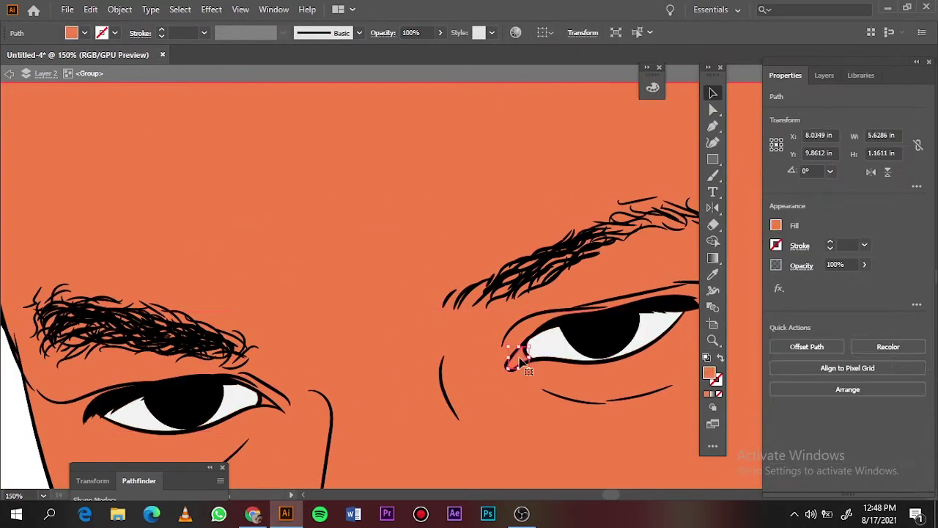
pyautogui.click(272, 398)
pyautogui.doubleClick(708, 373)
pyautogui.click(647, 96)
pyautogui.click(803, 78)
pyautogui.hotkey('ctrl', '0')
pyautogui.hotkey('ctrl', 'shift', 'a')
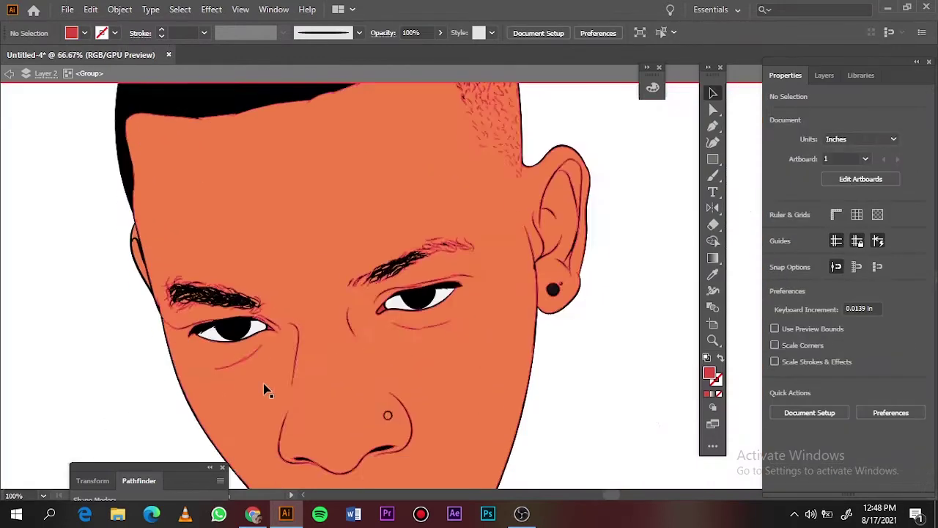
# Step: Recolour the upper and lower lips in darker reds
pyautogui.doubleClick(708, 373)
pyautogui.click(854, 78)
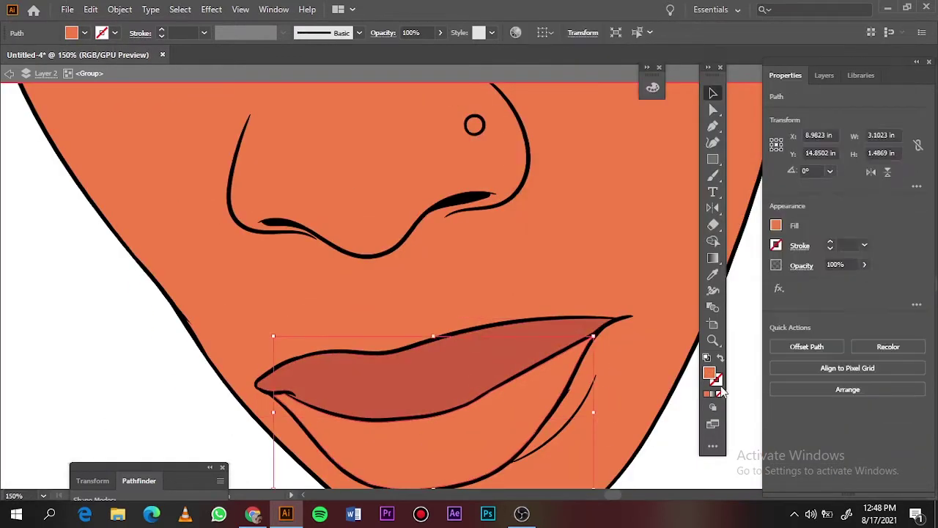
pyautogui.doubleClick(709, 373)
pyautogui.click(856, 77)
pyautogui.hotkey('ctrl', '0')
pyautogui.hotkey('ctrl', 'shift', 'a')
# Step: Fill the nose ring orange, then expand Layer 2 in the Layers panel
pyautogui.scroll(5, 394, 378)
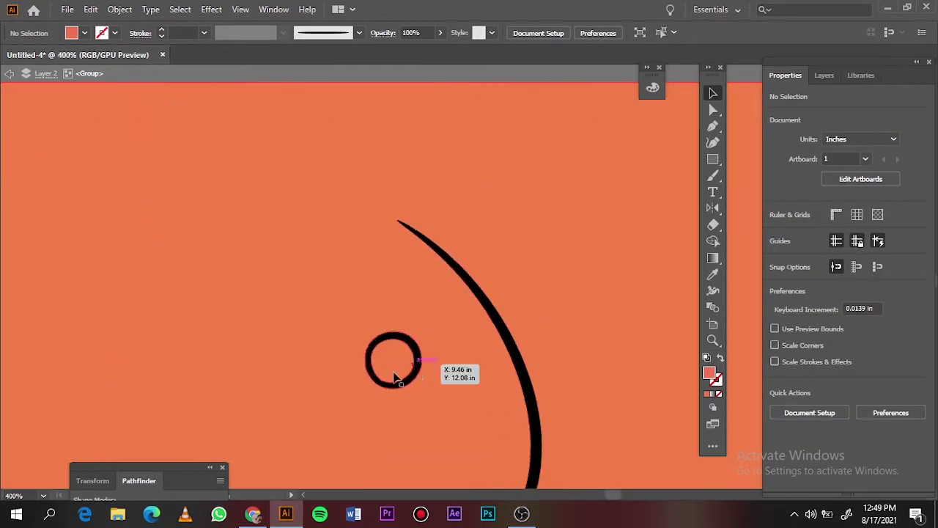
pyautogui.click(393, 378)
pyautogui.doubleClick(709, 373)
pyautogui.click(854, 78)
pyautogui.hotkey('ctrl', '0')
pyautogui.hotkey('ctrl', 'shift', 'a')
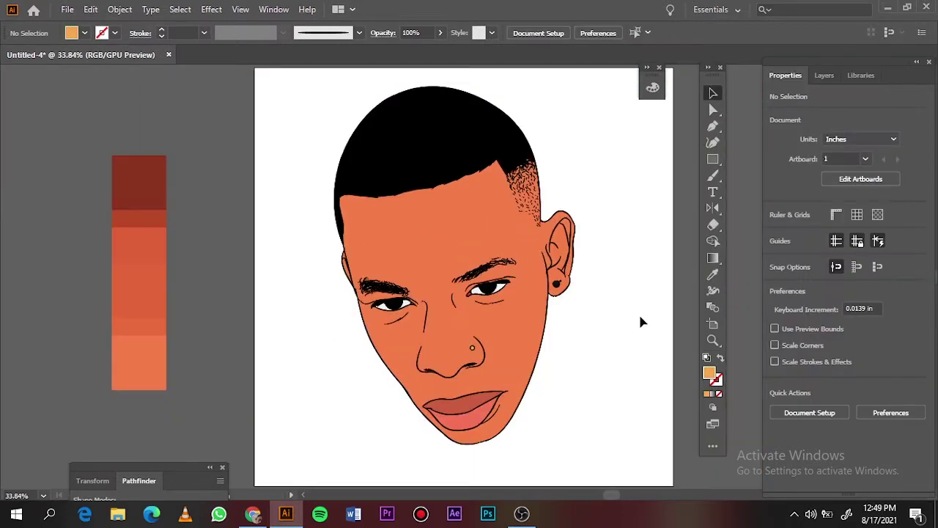
pyautogui.press('F7')
pyautogui.click(806, 111)
# Step: Duplicate Layer 2 as Layer 2 copy 2 and hide and lock the original
pyautogui.scroll(-3, 825, 353)
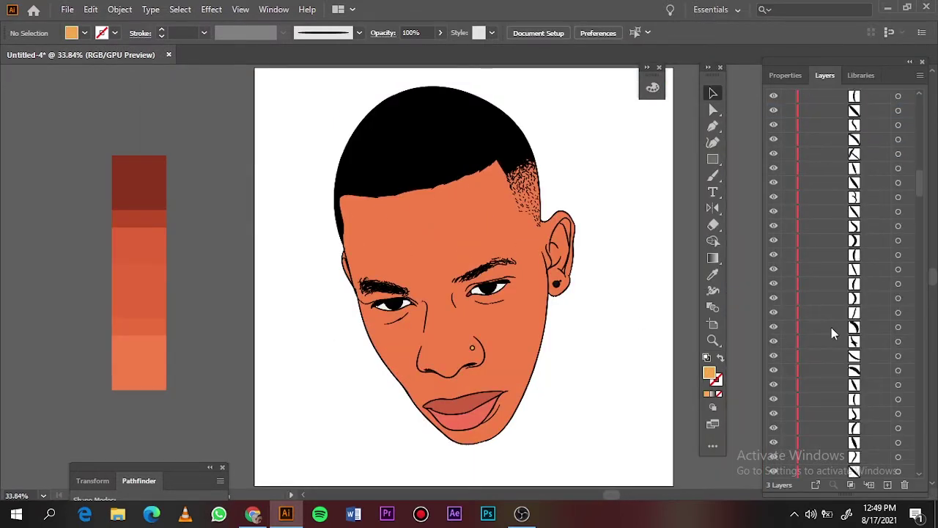
pyautogui.scroll(-3, 831, 326)
pyautogui.scroll(-3, 806, 293)
pyautogui.scroll(3, 799, 263)
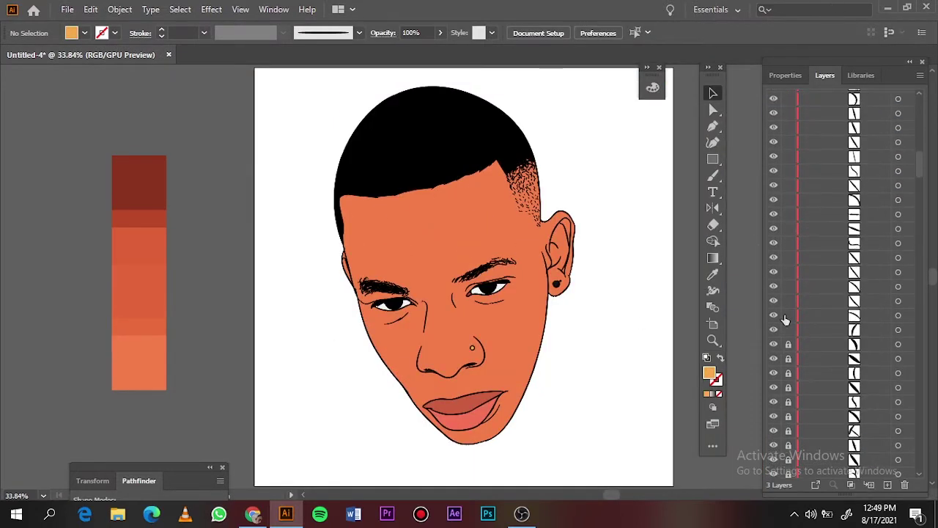
pyautogui.scroll(3, 799, 220)
pyautogui.scroll(3, 802, 161)
pyautogui.click(806, 111)
pyautogui.rightClick(841, 125)
pyautogui.click(794, 176)
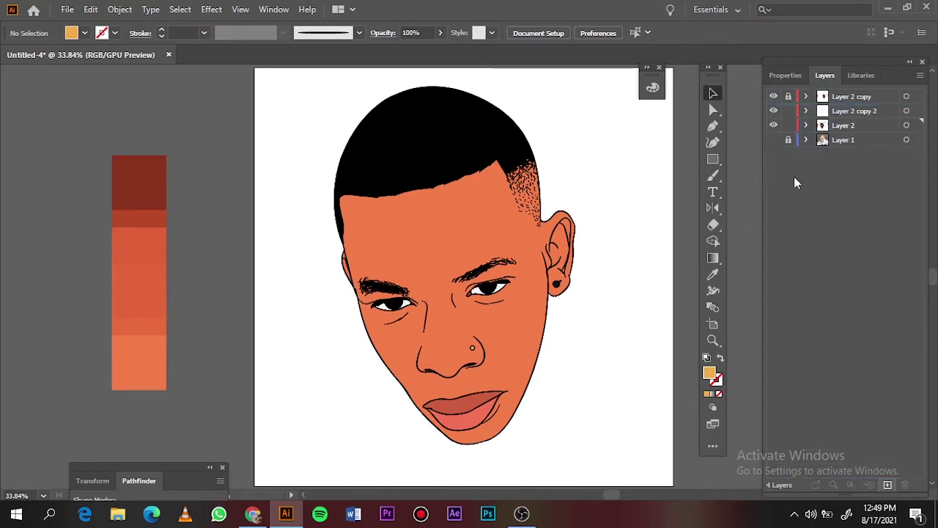
pyautogui.click(713, 109)
pyautogui.click(440, 220)
pyautogui.press('Delete')
# Step: Delete the stray orange pieces from the eyebrows
pyautogui.scroll(1, 331, 299)
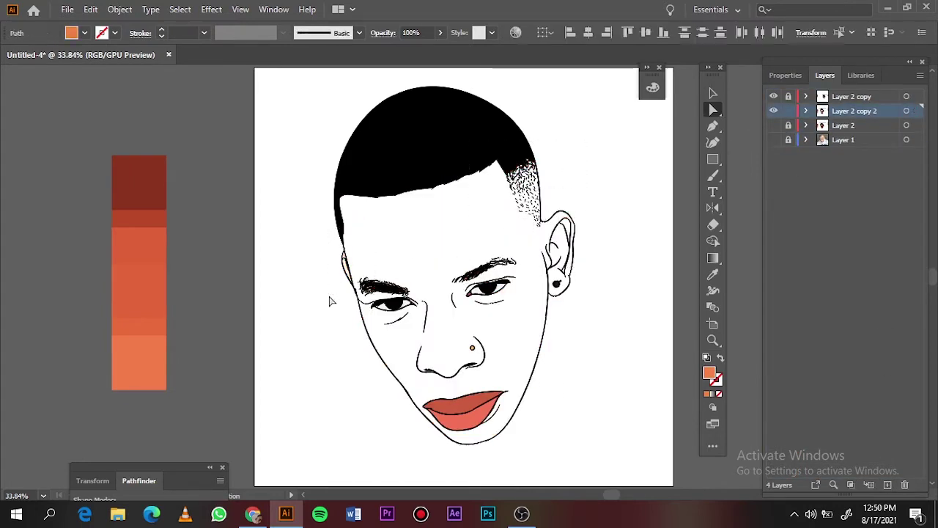
pyautogui.scroll(5, 351, 351)
pyautogui.scroll(-5, 366, 345)
pyautogui.scroll(3, 367, 345)
pyautogui.press('Delete')
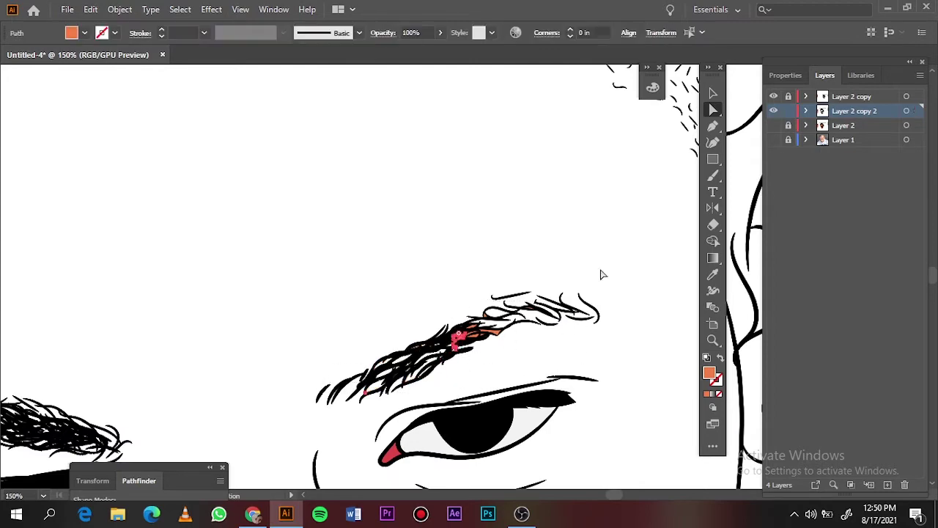
pyautogui.hotkey('ctrl', '0')
# Step: Show Layer 2 again and add a new empty Layer 5 above it
pyautogui.click(773, 125)
pyautogui.click(843, 127)
pyautogui.click(888, 485)
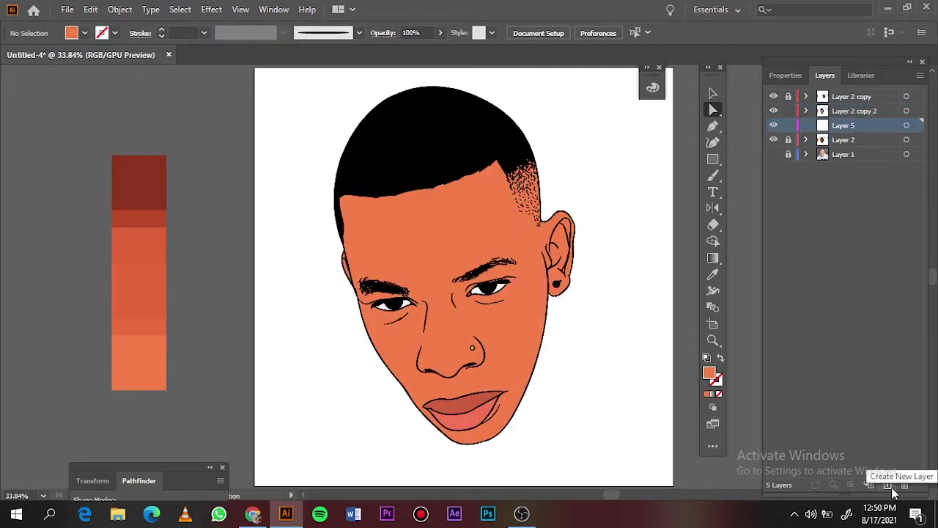
# Step: Pick a dark red fill and draw a shadow shape along the left hairline from the eyebrow
pyautogui.click(773, 154)
pyautogui.click(774, 139)
pyautogui.press('i')
pyautogui.click(139, 183)
pyautogui.press('b')
pyautogui.scroll(5, 434, 152)
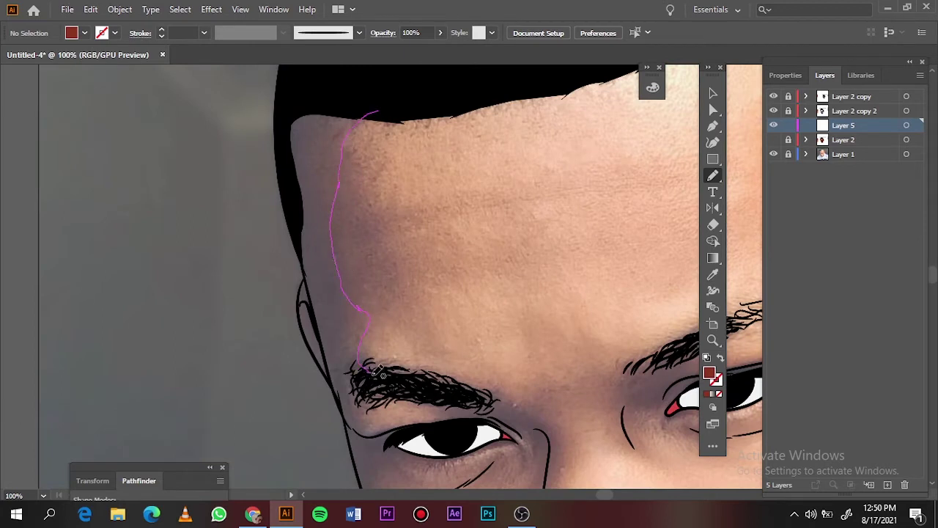
pyautogui.moveTo(304, 279); pyautogui.dragTo(363, 324)
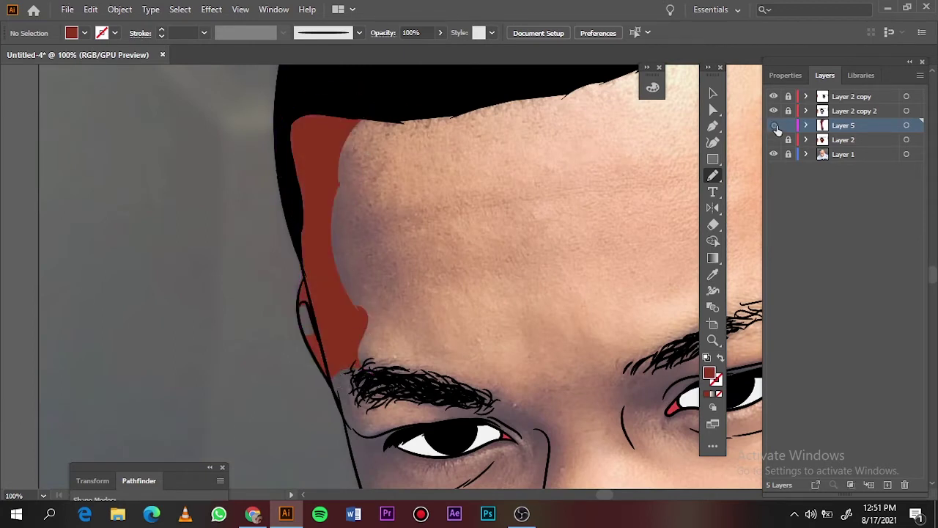
pyautogui.hotkey('ctrl', 'z')
pyautogui.moveTo(357, 380); pyautogui.dragTo(310, 271)
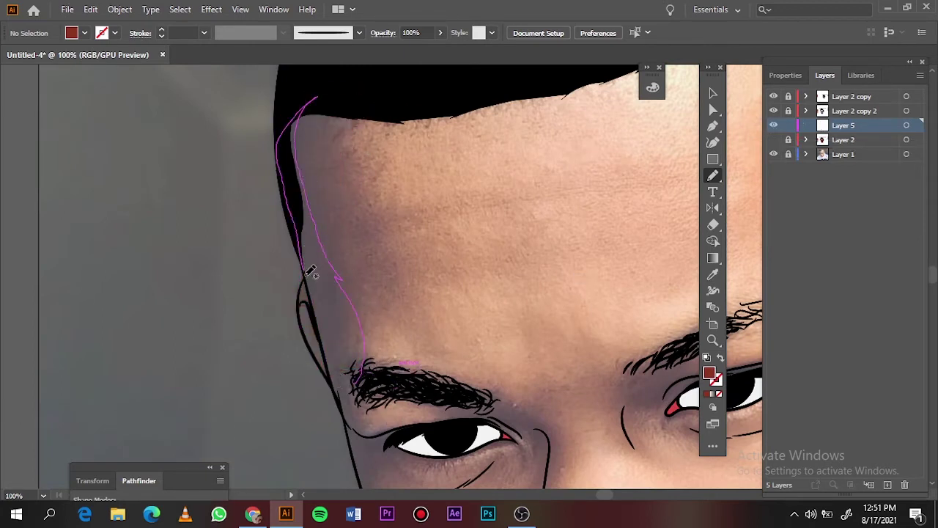
pyautogui.moveTo(405, 377); pyautogui.dragTo(403, 377)
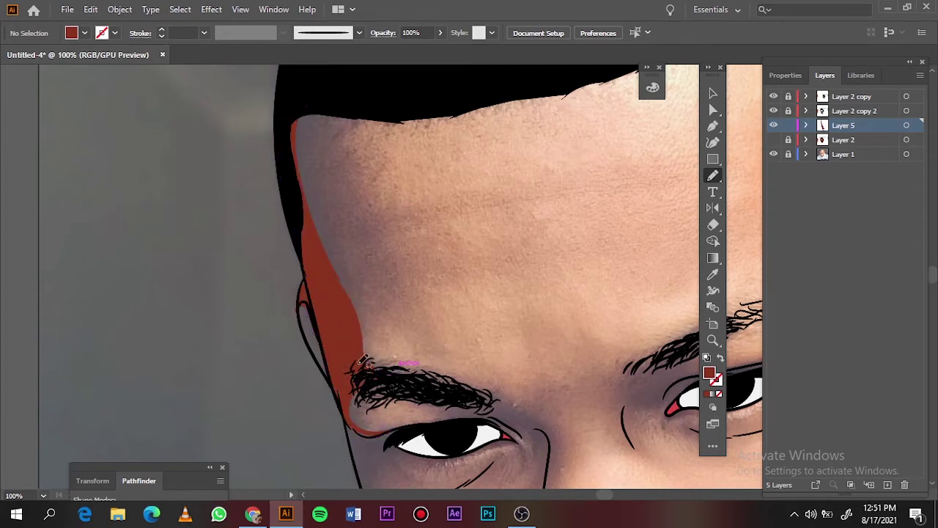
pyautogui.scroll(4, 311, 327)
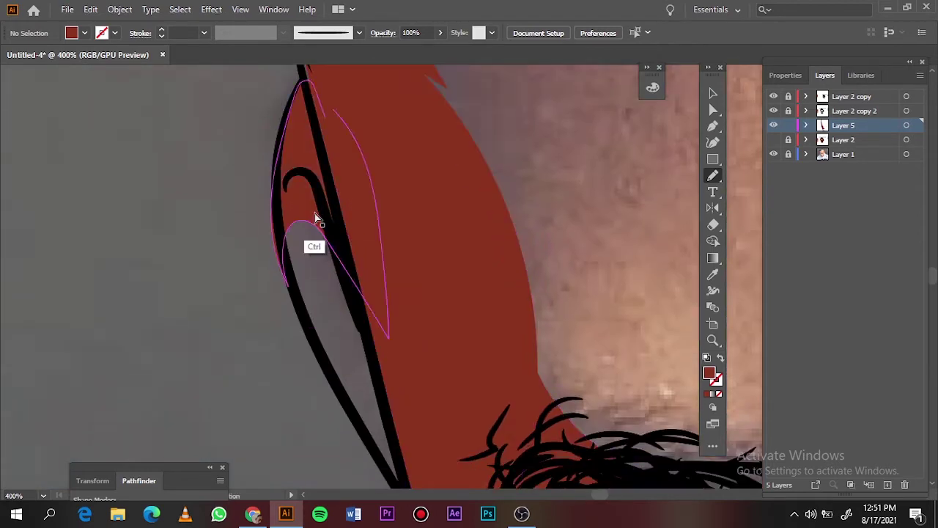
pyautogui.hotkey('ctrl', '0')
# Step: Add a dark red shadow shape around the left eye and over the brow
pyautogui.click(773, 139)
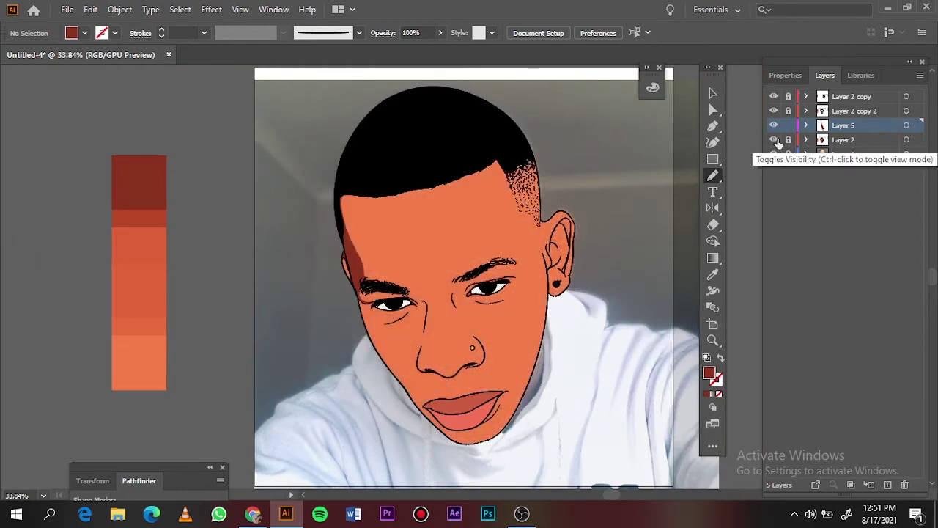
pyautogui.click(773, 154)
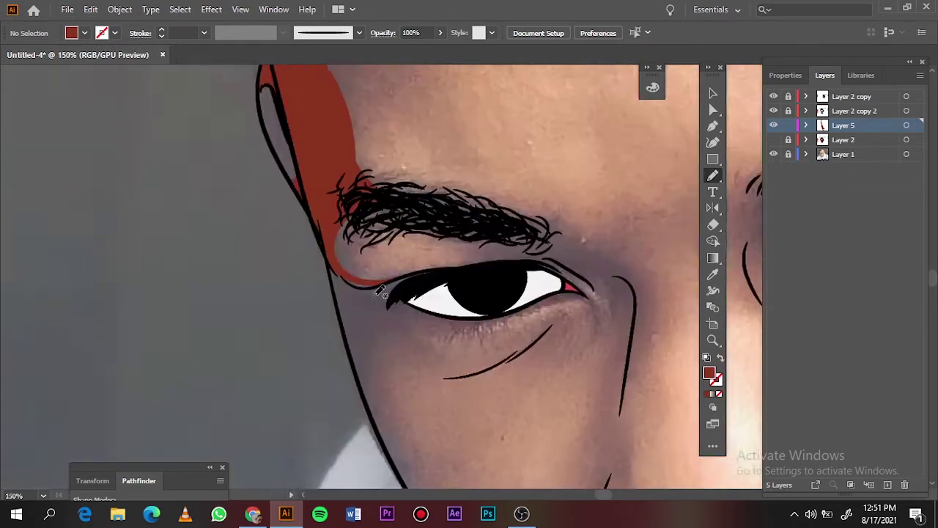
pyautogui.moveTo(380, 292); pyautogui.dragTo(262, 116)
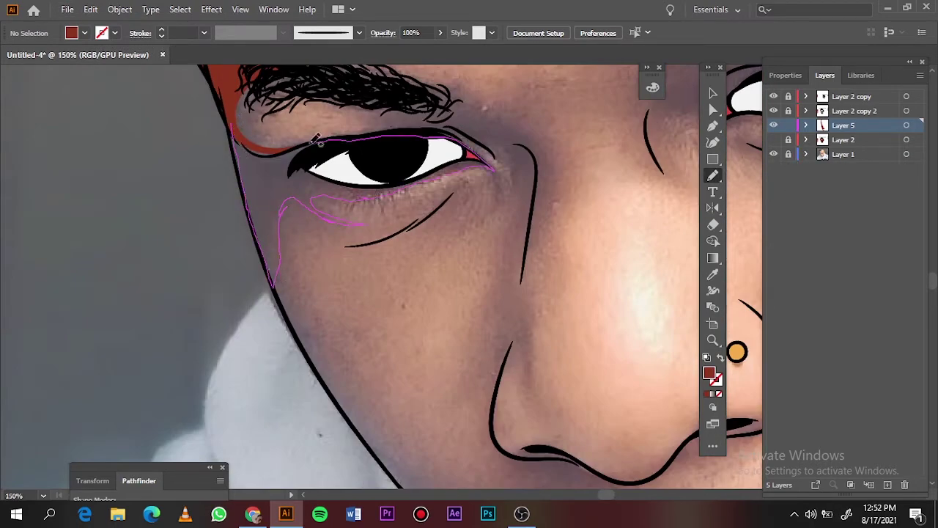
pyautogui.moveTo(408, 183); pyautogui.dragTo(234, 117)
pyautogui.moveTo(346, 82); pyautogui.dragTo(466, 137)
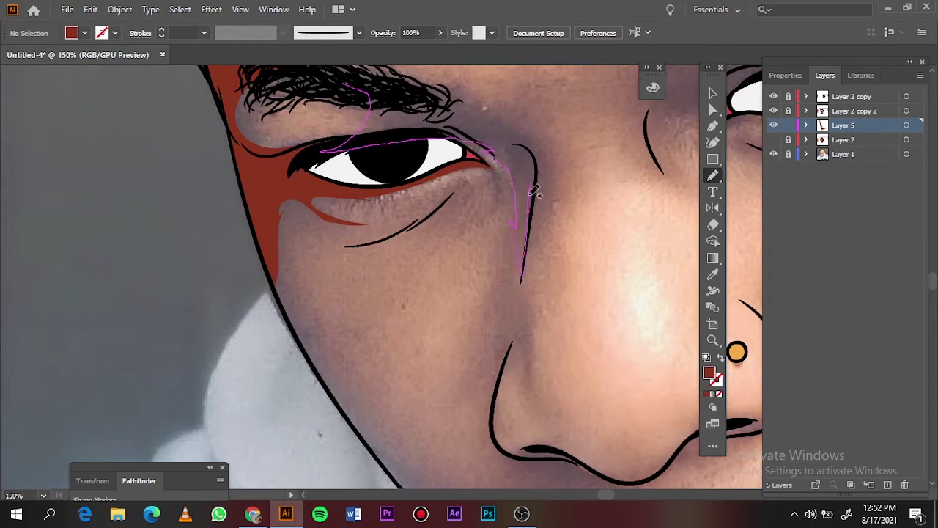
pyautogui.moveTo(530, 193); pyautogui.dragTo(494, 115)
pyautogui.moveTo(534, 249); pyautogui.dragTo(554, 142)
pyautogui.hotkey('ctrl', '0')
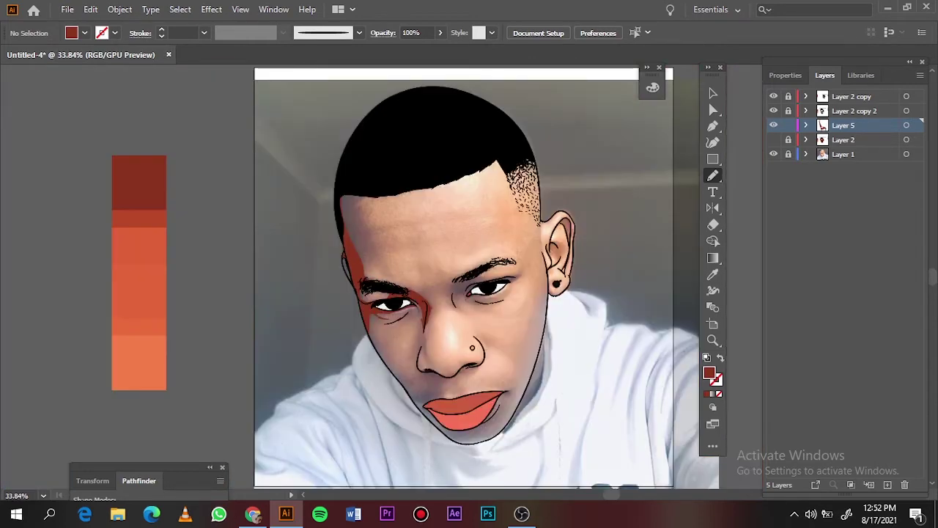
# Step: Draw a dark red shadow over the right eyebrow and eyelid
pyautogui.click(774, 139)
pyautogui.click(773, 139)
pyautogui.click(774, 139)
pyautogui.scroll(2, 465, 290)
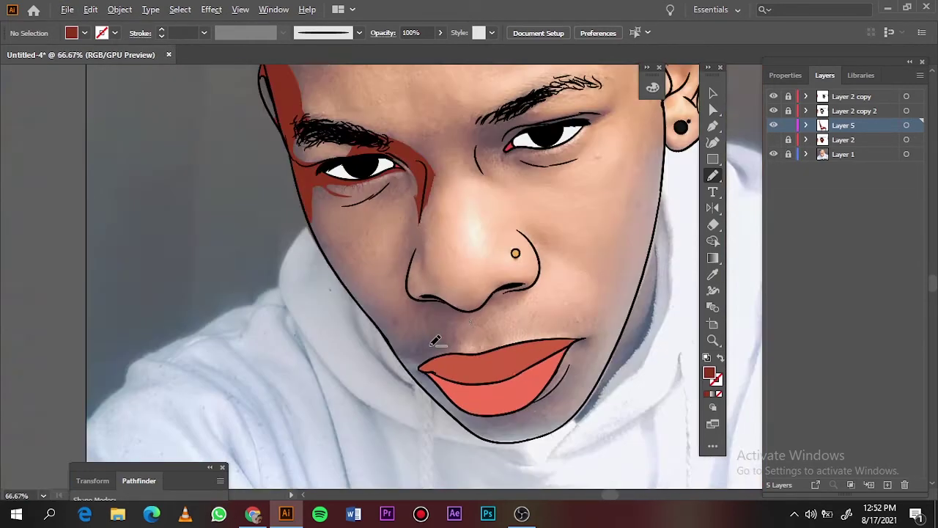
pyautogui.scroll(2, 461, 337)
pyautogui.scroll(1, 462, 337)
pyautogui.moveTo(350, 402); pyautogui.dragTo(525, 251)
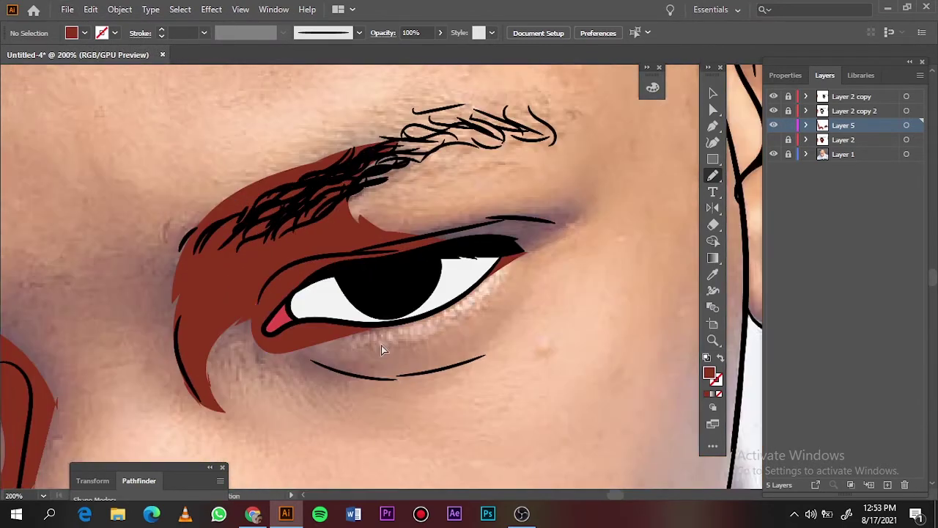
pyautogui.moveTo(648, 273); pyautogui.dragTo(368, 273)
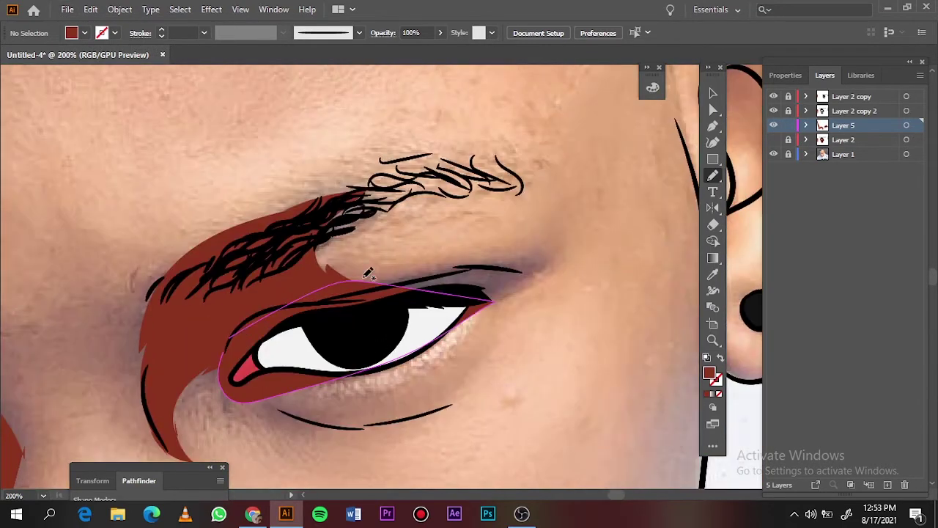
pyautogui.moveTo(579, 232); pyautogui.dragTo(580, 233)
pyautogui.hotkey('ctrl', '0')
# Step: Show the orange skin layer again and create Layer 6 for more shading
pyautogui.click(774, 139)
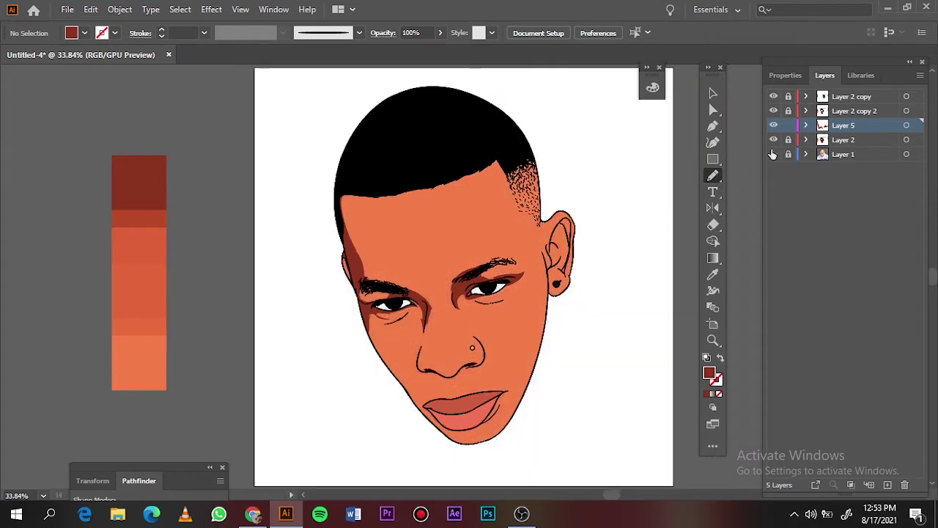
pyautogui.click(774, 139)
pyautogui.hotkey('ctrl', 'l')
# Step: On Layer 6, draw a closed red shading shape across the forehead from the hairline
pyautogui.click(713, 93)
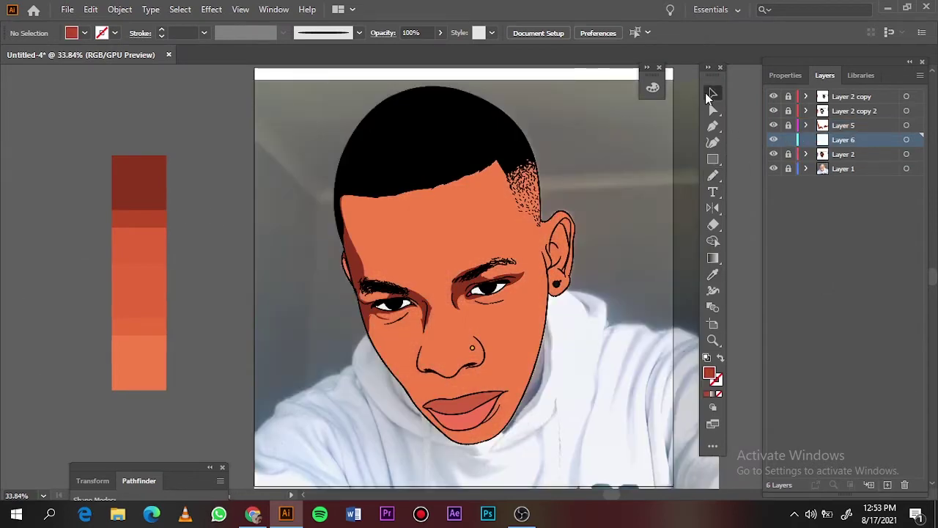
pyautogui.scroll(3, 401, 241)
pyautogui.press('n')
pyautogui.moveTo(335, 111); pyautogui.dragTo(343, 192)
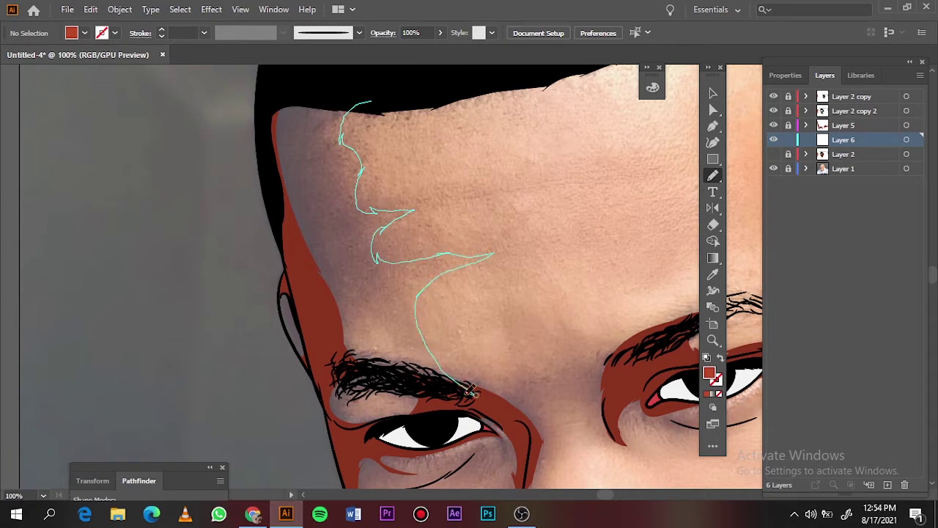
pyautogui.moveTo(470, 393); pyautogui.dragTo(311, 327)
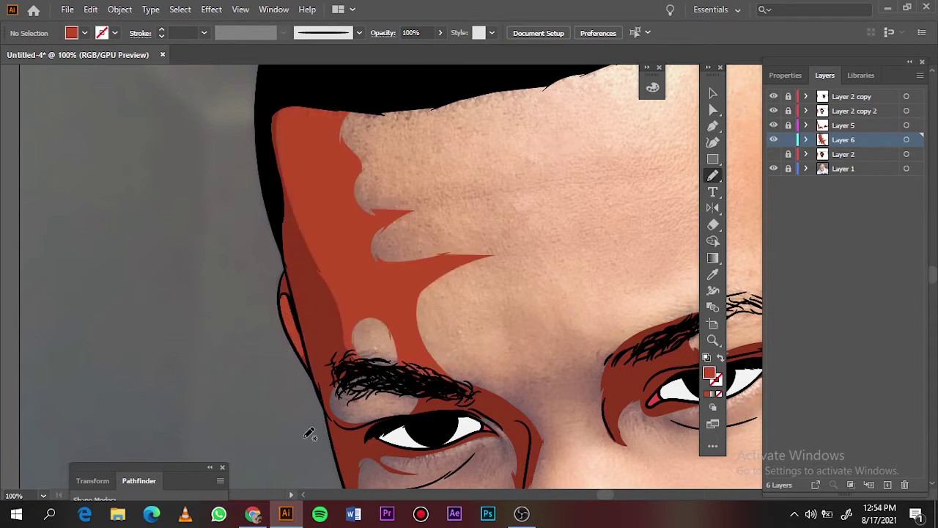
pyautogui.hotkey('ctrl', '0')
# Step: Add red shading around and under the left eye toward the cheek
pyautogui.moveTo(774, 154)
pyautogui.mouseDown()
pyautogui.moveTo(774, 168)
pyautogui.moveTo(774, 154)
pyautogui.mouseUp()
pyautogui.scroll(3, 333, 195)
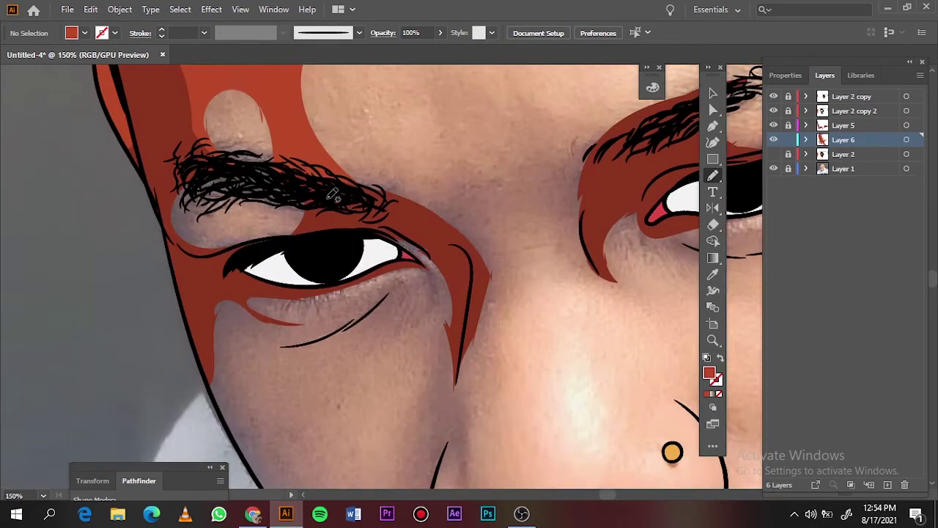
pyautogui.moveTo(332, 195); pyautogui.dragTo(328, 197)
pyautogui.scroll(-3, 410, 264)
pyautogui.moveTo(364, 93); pyautogui.dragTo(385, 155)
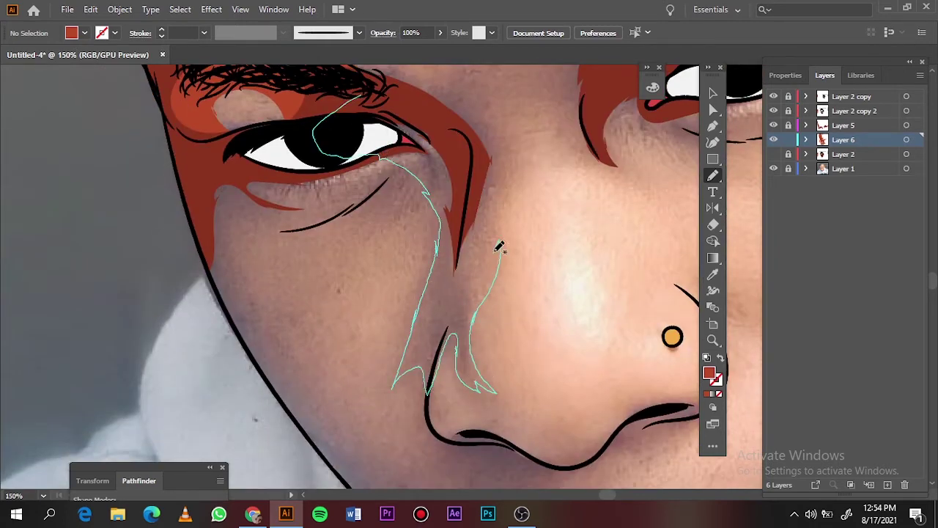
pyautogui.moveTo(499, 246); pyautogui.dragTo(504, 151)
pyautogui.scroll(-2, 403, 397)
pyautogui.moveTo(379, 85); pyautogui.dragTo(212, 183)
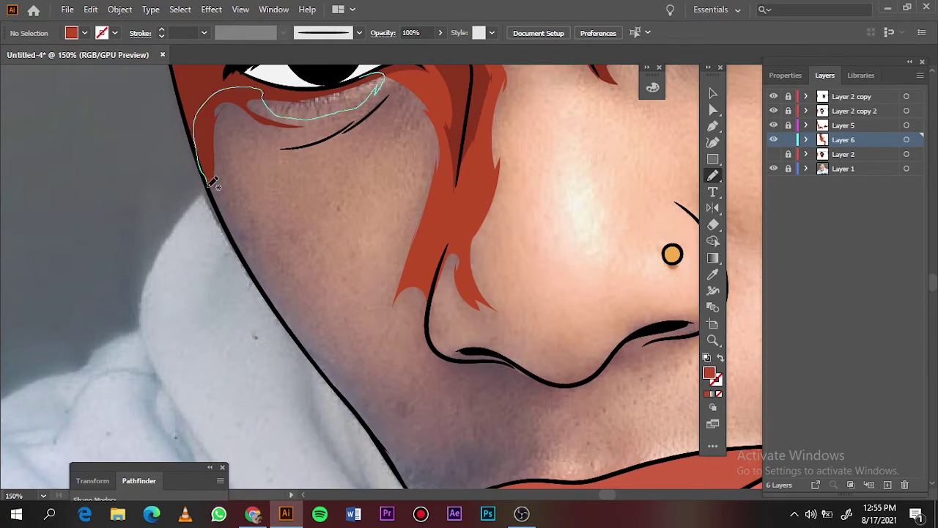
pyautogui.moveTo(252, 159); pyautogui.dragTo(377, 88)
# Step: Shade the cheek below the eye and start shading along the jaw outline
pyautogui.moveTo(276, 148); pyautogui.dragTo(345, 362)
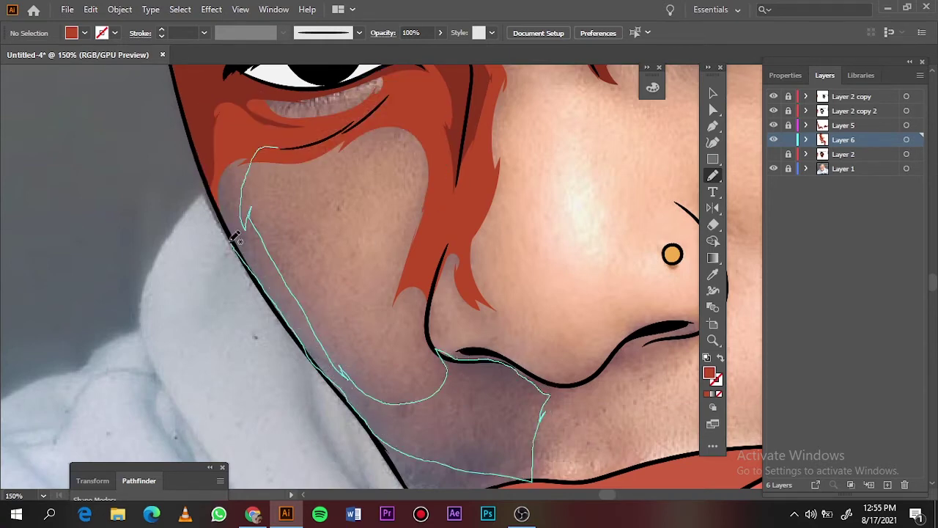
pyautogui.moveTo(545, 416); pyautogui.dragTo(242, 230)
pyautogui.moveTo(296, 315); pyautogui.dragTo(317, 341)
pyautogui.hotkey('ctrl', '0')
# Step: Draw red shading along the left jaw beside the lips and down to the chin
pyautogui.click(773, 169)
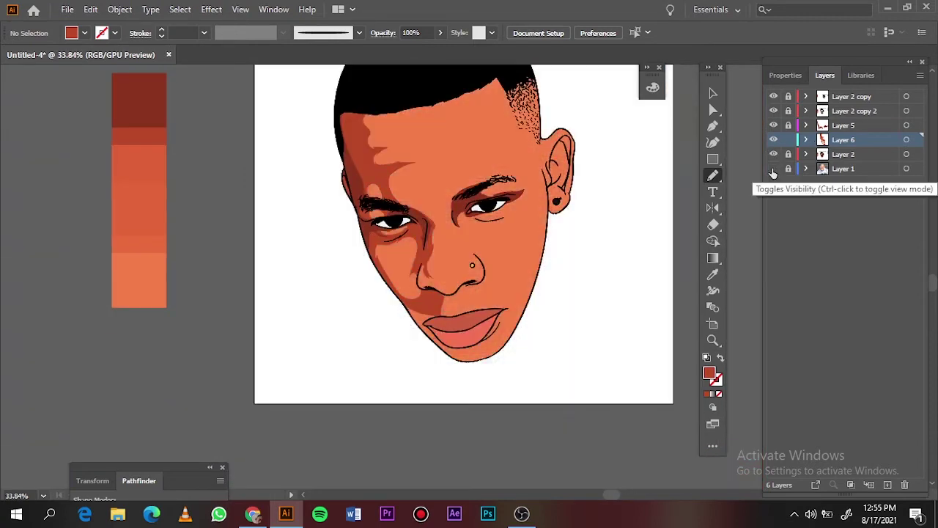
pyautogui.click(773, 169)
pyautogui.click(773, 154)
pyautogui.hotkey('ctrl', '=')
pyautogui.hotkey('ctrl', '=')
pyautogui.hotkey('ctrl', '=')
pyautogui.scroll(-3, 330, 174)
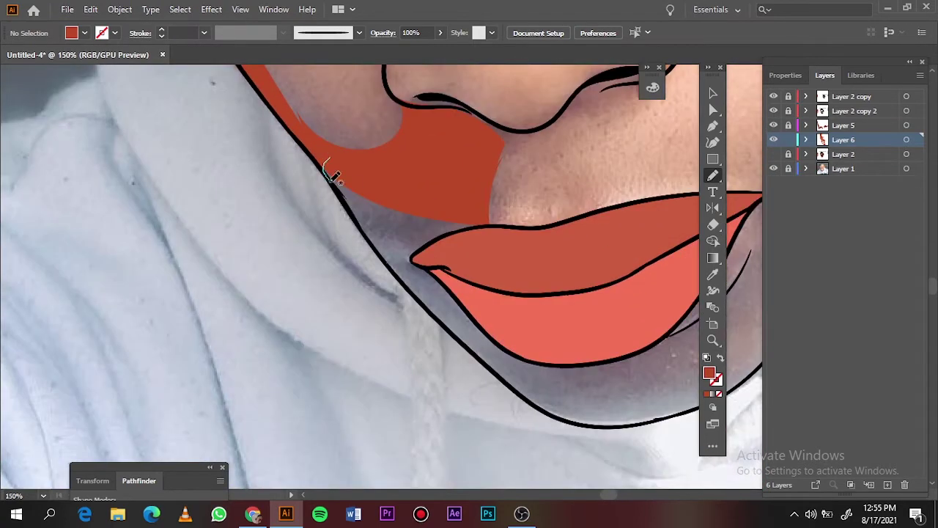
pyautogui.moveTo(331, 173)
pyautogui.mouseDown()
pyautogui.moveTo(440, 184)
pyautogui.moveTo(396, 244)
pyautogui.moveTo(508, 374)
pyautogui.moveTo(404, 249)
pyautogui.mouseUp()
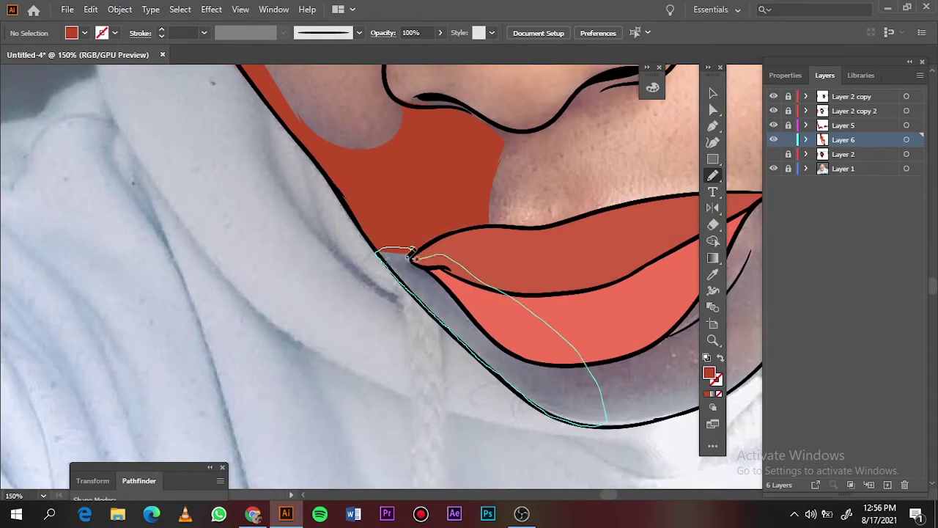
pyautogui.hscroll(5, 338, 114)
pyautogui.moveTo(227, 124); pyautogui.dragTo(220, 223)
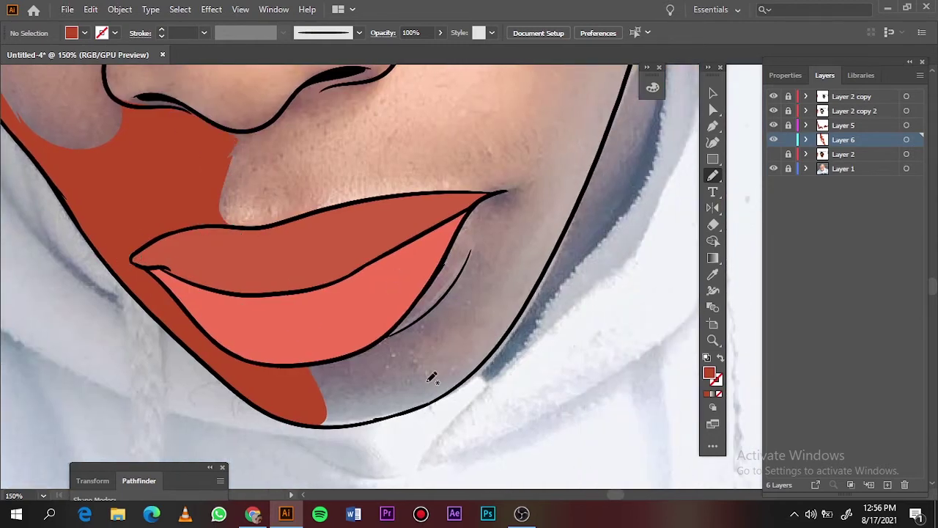
pyautogui.moveTo(412, 300); pyautogui.dragTo(450, 320)
pyautogui.moveTo(429, 398); pyautogui.dragTo(352, 424)
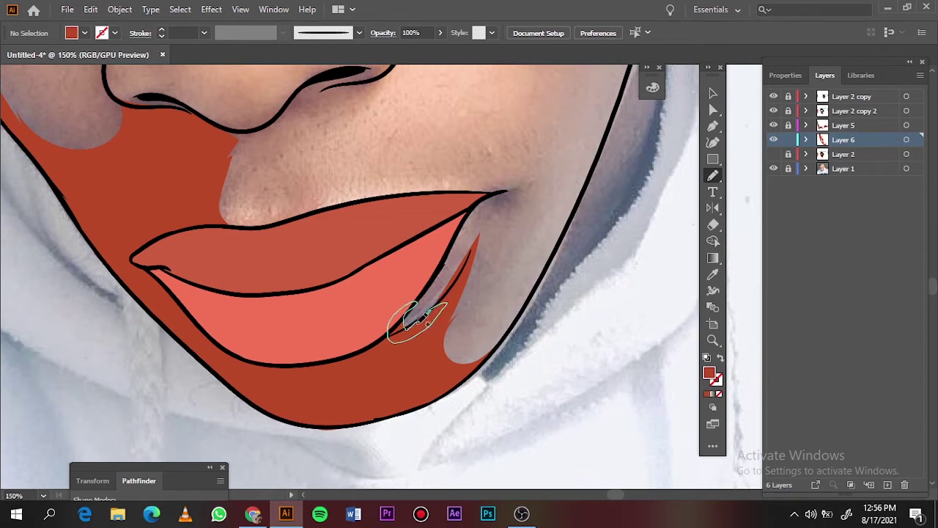
pyautogui.hotkey('ctrl', '0')
# Step: Add red shading under the right eyebrow around the right eye
pyautogui.click(773, 169)
pyautogui.click(773, 169)
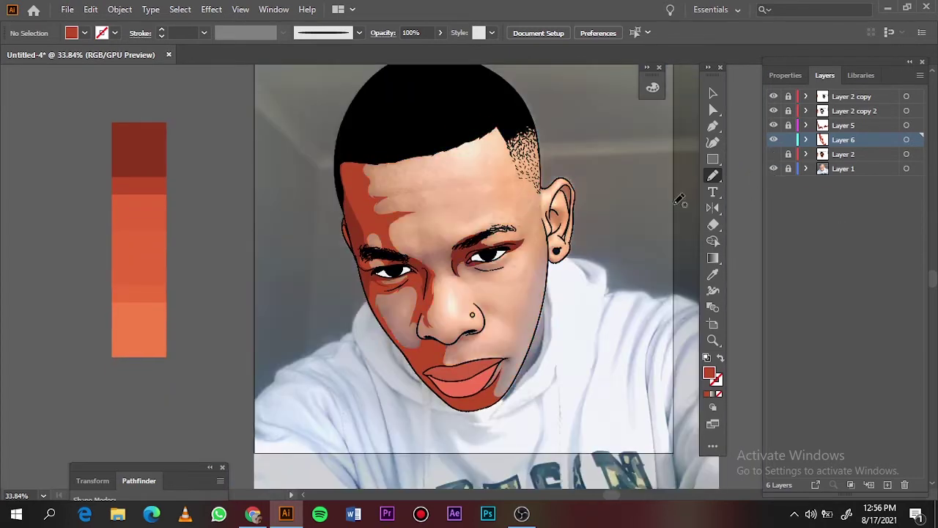
pyautogui.scroll(5, 284, 295)
pyautogui.moveTo(407, 302); pyautogui.dragTo(419, 374)
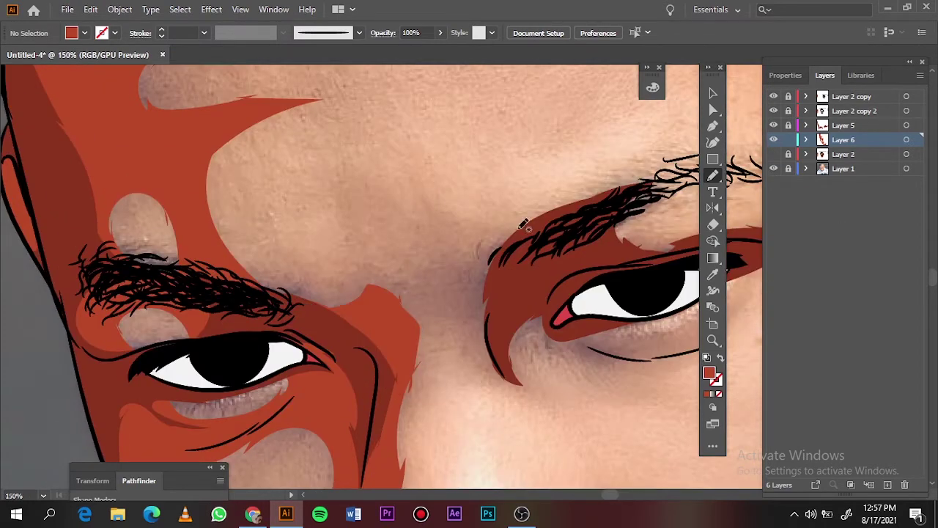
pyautogui.moveTo(515, 384); pyautogui.dragTo(516, 384)
pyautogui.hotkey('ctrl', '0')
# Step: Shade along the right jaw edge and beside the right nostril
pyautogui.click(773, 169)
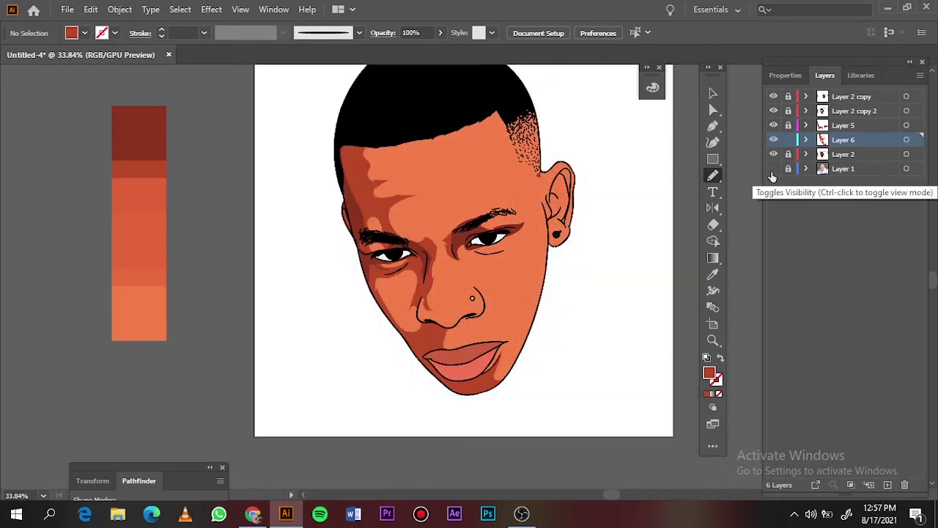
pyautogui.click(773, 168)
pyautogui.click(774, 154)
pyautogui.scroll(3, 531, 165)
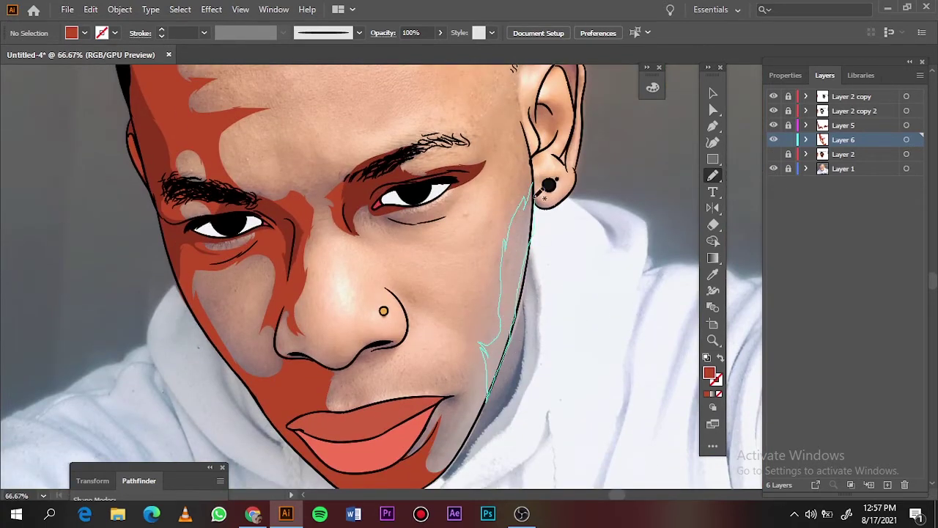
pyautogui.moveTo(542, 195); pyautogui.dragTo(541, 193)
pyautogui.scroll(2, 428, 340)
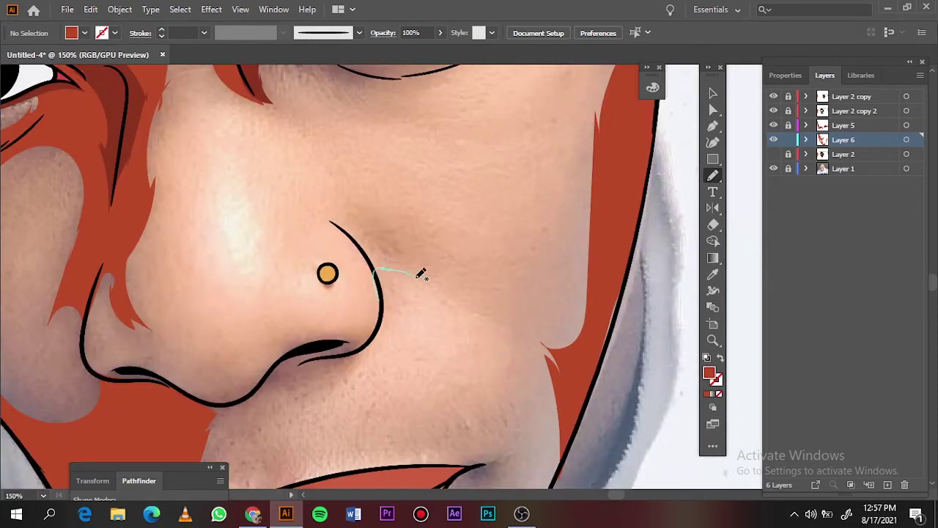
pyautogui.moveTo(421, 273); pyautogui.dragTo(331, 220)
pyautogui.scroll(2, 582, 334)
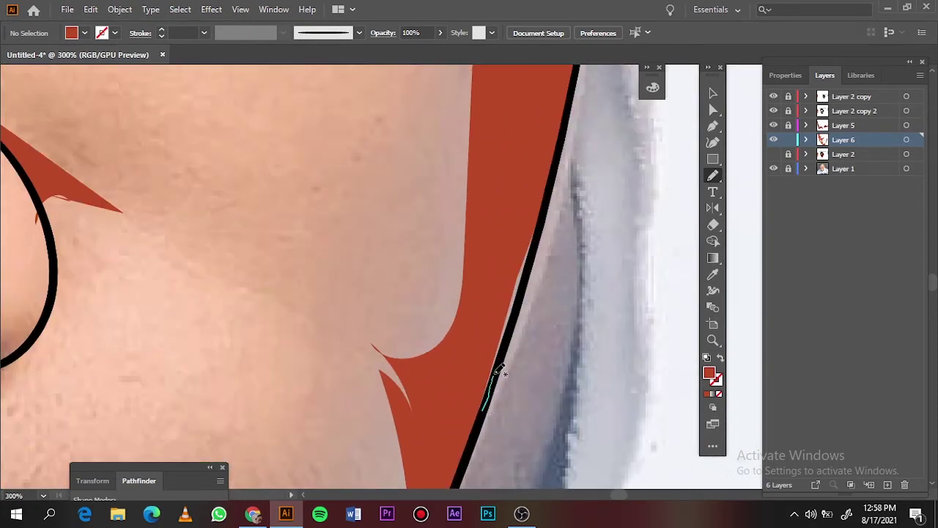
pyautogui.moveTo(498, 370); pyautogui.dragTo(498, 368)
pyautogui.scroll(-6, 491, 377)
# Step: Fill the inner ear and earlobe with dark red shading, then add Layer 7
pyautogui.click(773, 168)
pyautogui.click(773, 169)
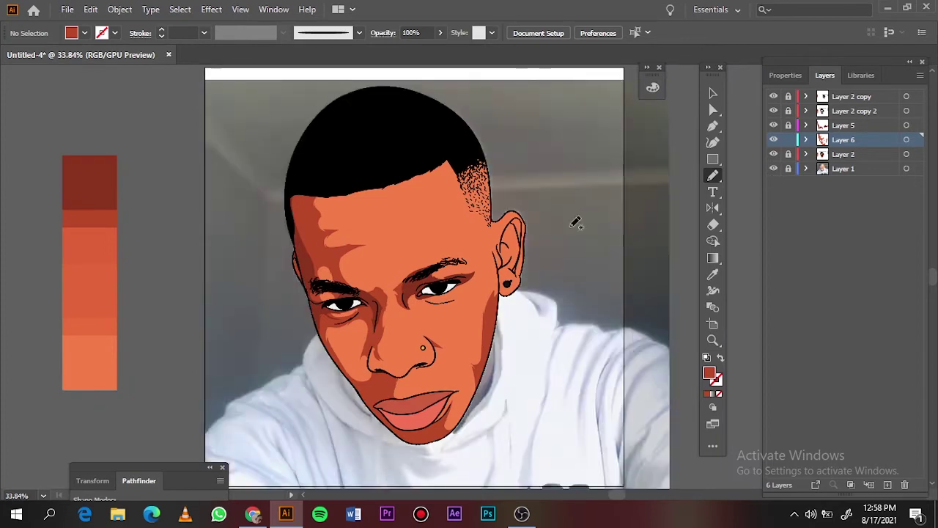
pyautogui.scroll(5, 513, 235)
pyautogui.click(773, 154)
pyautogui.moveTo(439, 212); pyautogui.dragTo(425, 216)
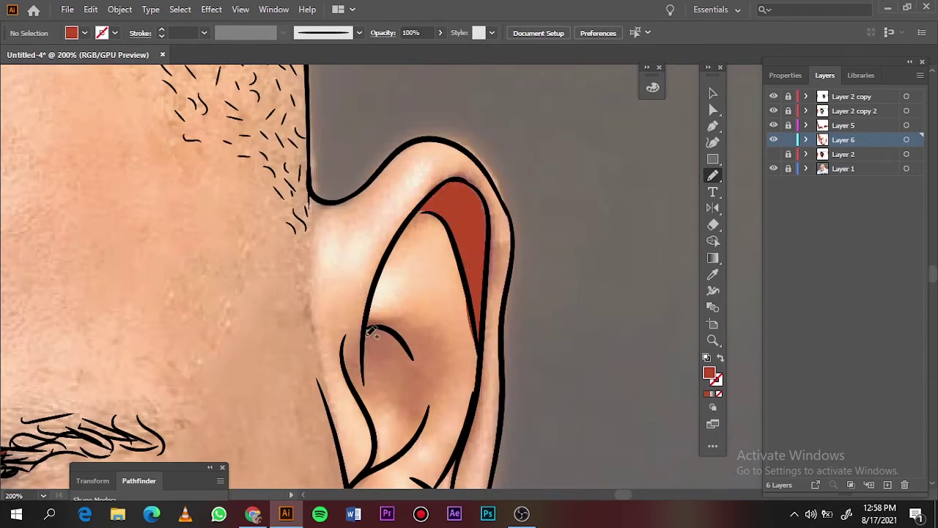
pyautogui.moveTo(371, 331); pyautogui.dragTo(377, 375)
pyautogui.scroll(-5, 433, 440)
pyautogui.moveTo(389, 456); pyautogui.dragTo(410, 451)
pyautogui.hotkey('ctrl', '0')
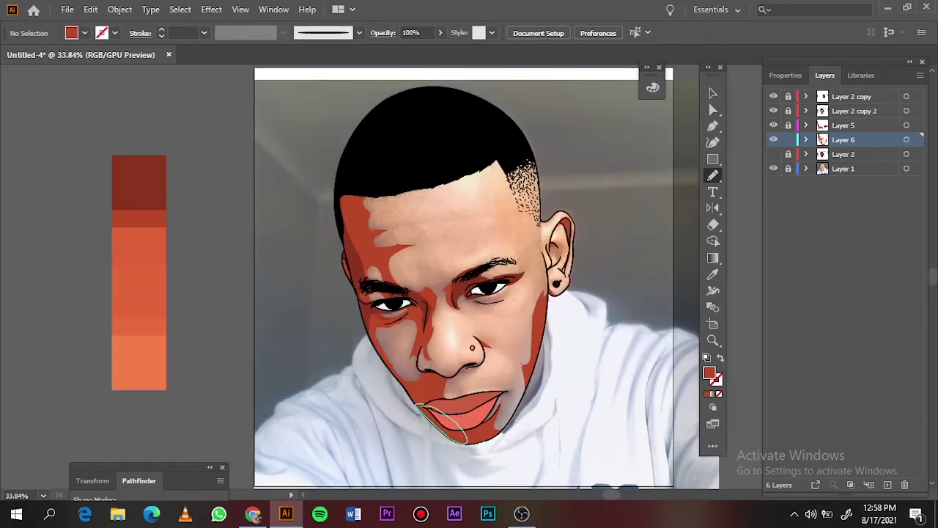
pyautogui.hotkey('ctrl', 'l')
# Step: Sample the lighter orange and shade both cheeks and beside the nose
pyautogui.press('i')
pyautogui.scroll(4, 399, 344)
pyautogui.press('n')
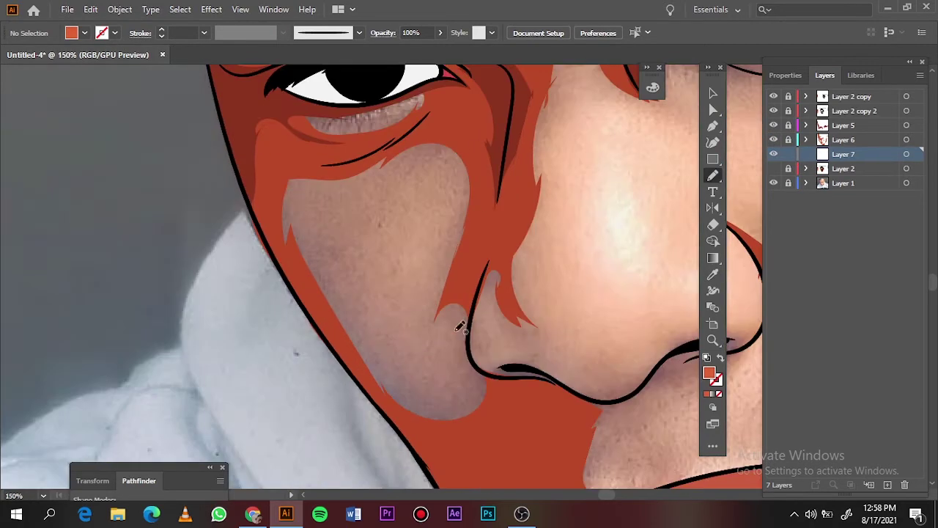
pyautogui.moveTo(370, 166)
pyautogui.mouseDown()
pyautogui.moveTo(374, 187)
pyautogui.moveTo(319, 282)
pyautogui.mouseUp()
pyautogui.moveTo(425, 407); pyautogui.dragTo(453, 152)
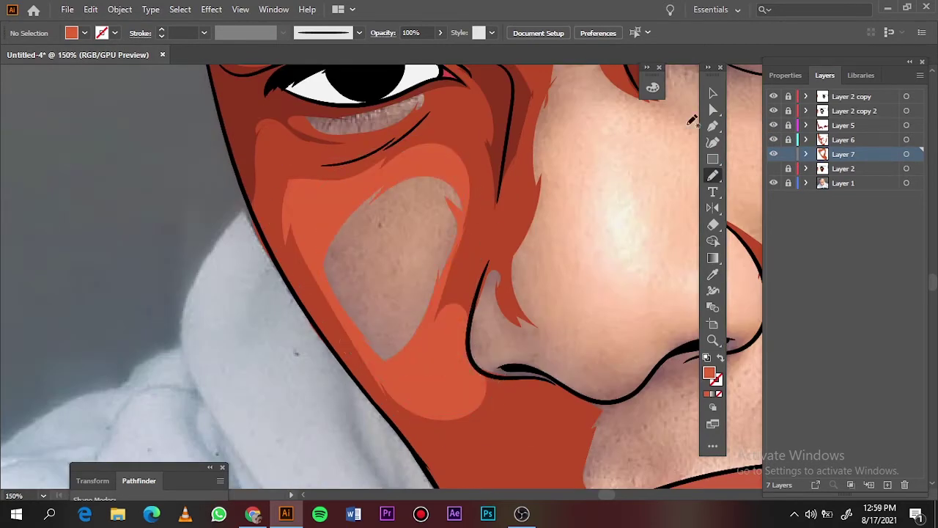
pyautogui.moveTo(575, 358); pyautogui.dragTo(495, 274)
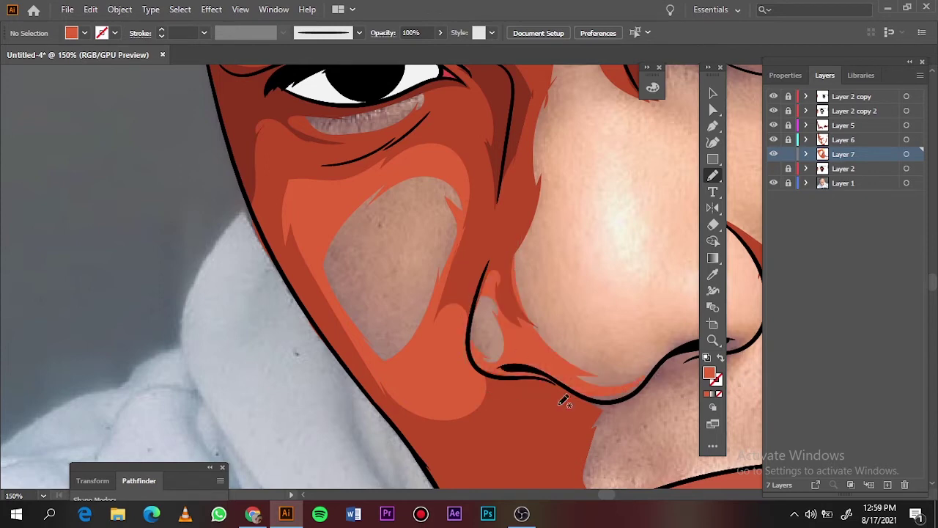
pyautogui.hotkey('ctrl', '0')
pyautogui.click(774, 183)
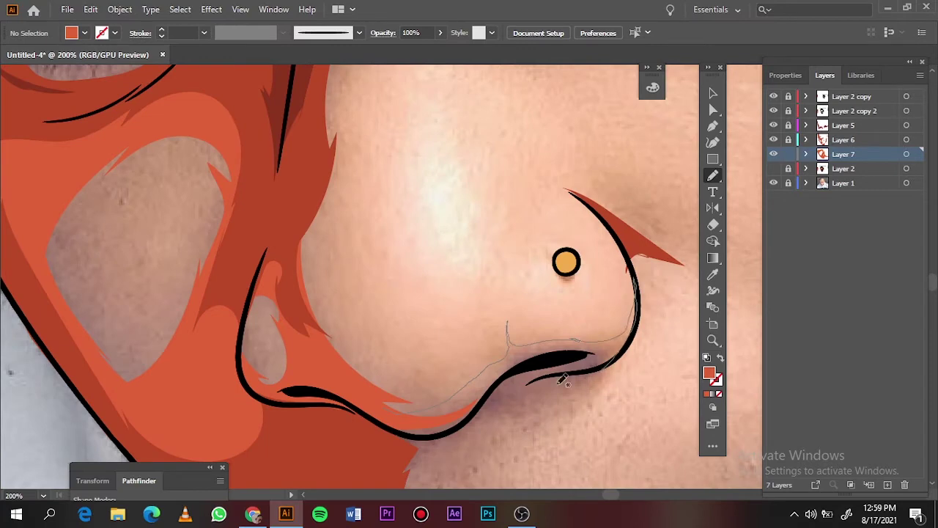
# Step: Add more light orange shading on the face and between the eyebrows
pyautogui.moveTo(563, 379); pyautogui.dragTo(513, 352)
pyautogui.scroll(-3, 535, 370)
pyautogui.moveTo(597, 253)
pyautogui.mouseDown()
pyautogui.moveTo(529, 342)
pyautogui.moveTo(617, 262)
pyautogui.mouseUp()
pyautogui.hotkey('ctrl', '0')
pyautogui.scroll(5, 422, 295)
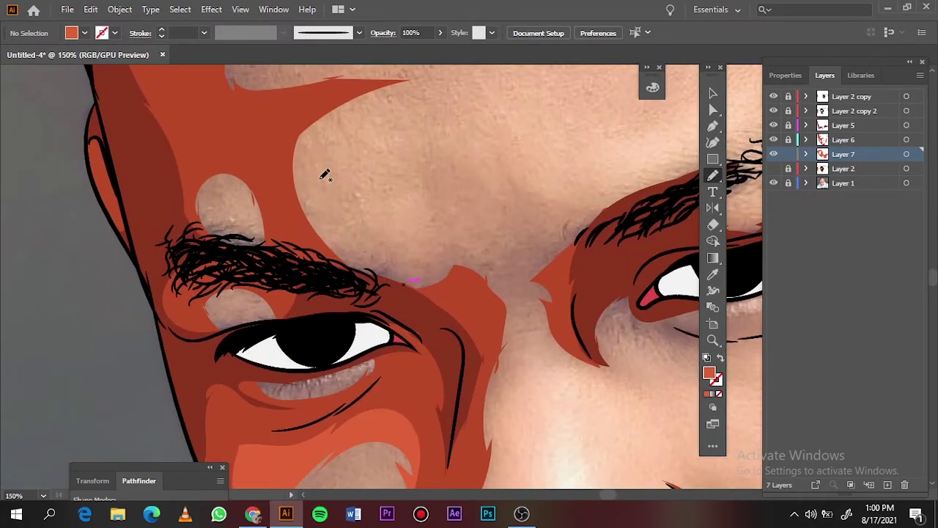
pyautogui.hscroll(4, 304, 259)
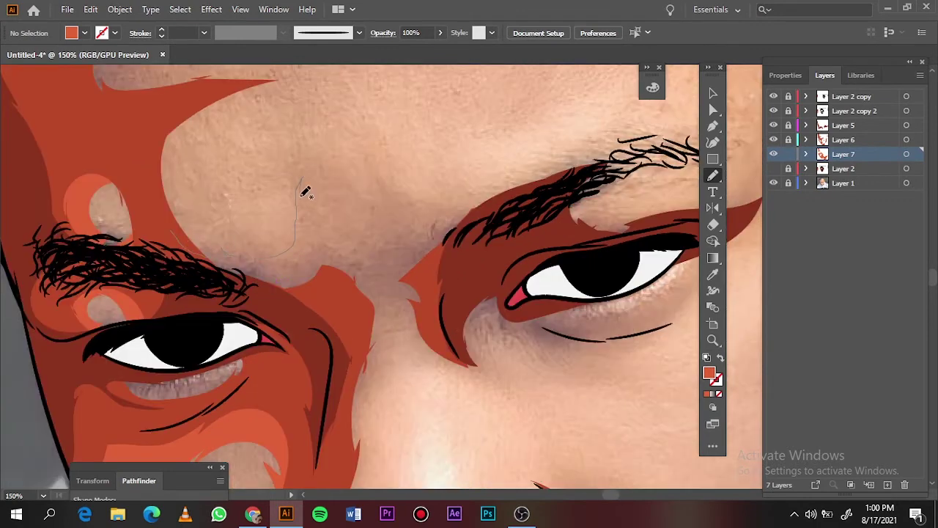
pyautogui.moveTo(428, 210); pyautogui.dragTo(447, 227)
pyautogui.hotkey('ctrl', '0')
# Step: Shade the forehead with two light orange bands, checking with the reference photo hidden
pyautogui.scroll(4, 313, 282)
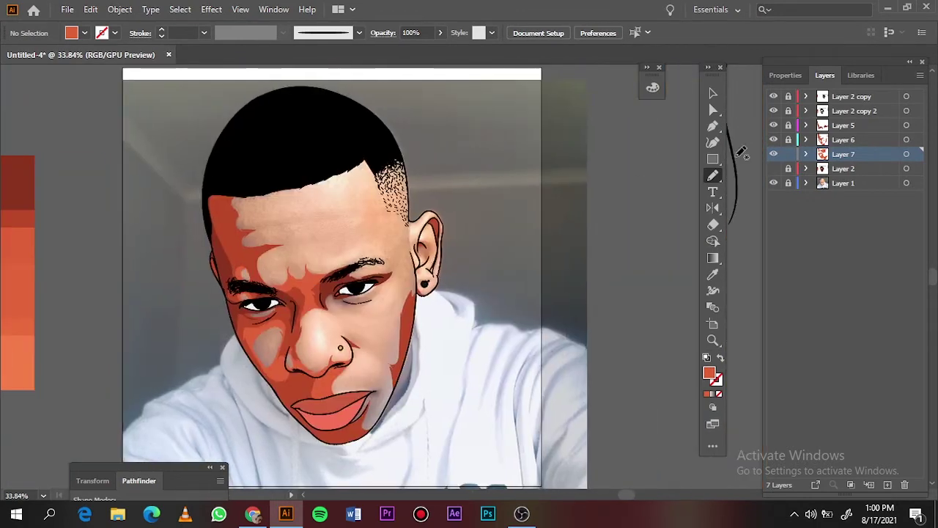
pyautogui.scroll(1, 313, 282)
pyautogui.moveTo(314, 282); pyautogui.dragTo(314, 274)
pyautogui.moveTo(285, 237); pyautogui.dragTo(356, 178)
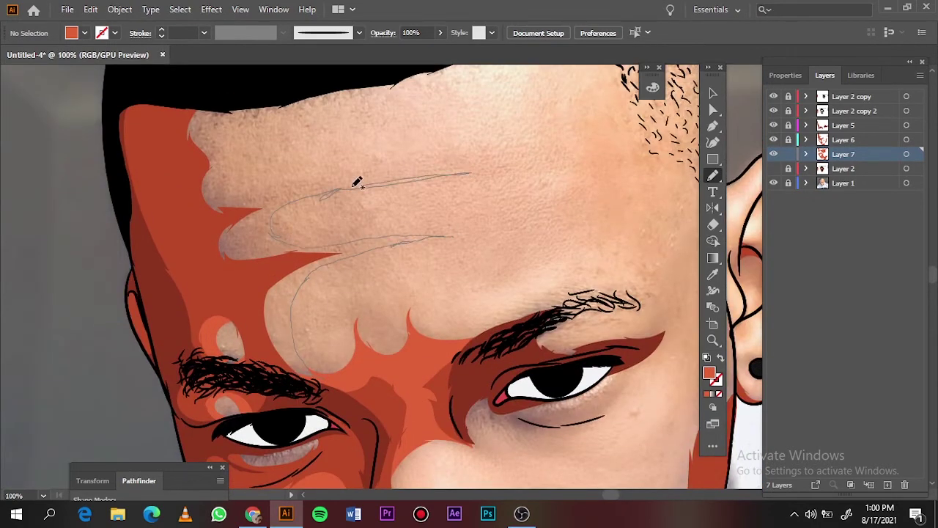
pyautogui.moveTo(279, 74)
pyautogui.mouseDown()
pyautogui.moveTo(209, 94)
pyautogui.moveTo(318, 367)
pyautogui.mouseUp()
pyautogui.hotkey('ctrl', '0')
pyautogui.click(774, 183)
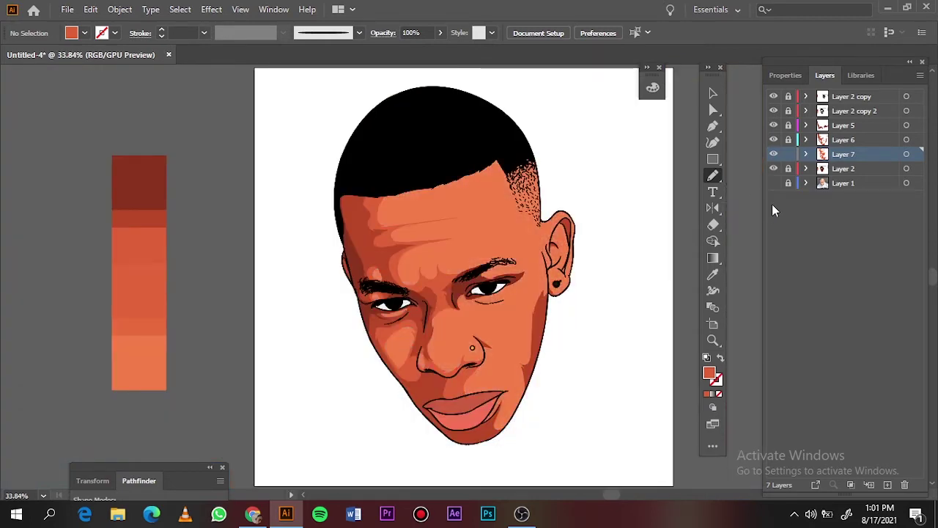
pyautogui.click(774, 182)
pyautogui.scroll(4, 475, 303)
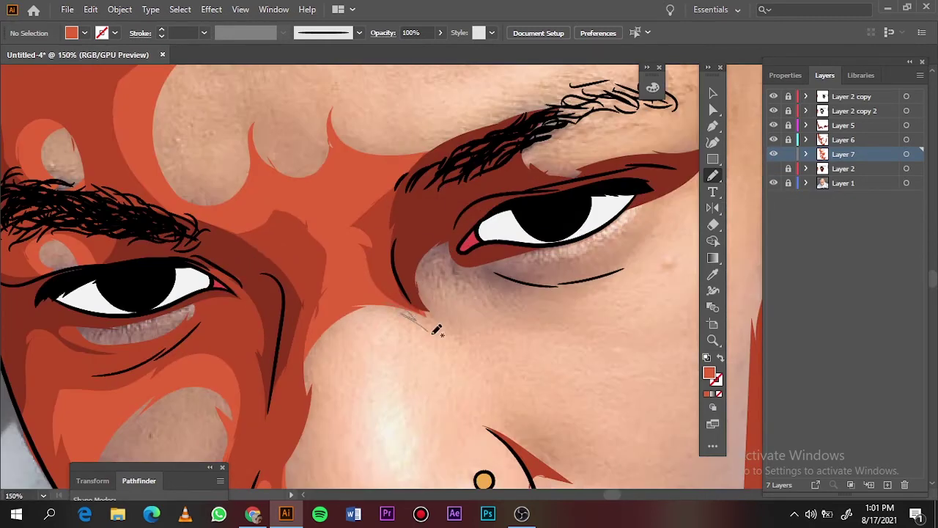
pyautogui.hotkey('ctrl', '0')
# Step: Shade along the right jaw edge toward the chin in light orange
pyautogui.scroll(1, 445, 344)
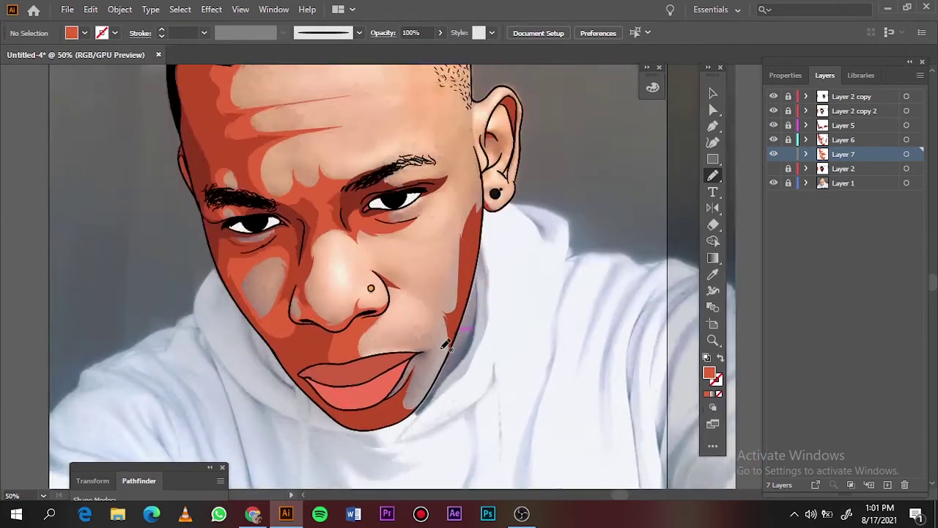
pyautogui.scroll(2, 445, 344)
pyautogui.moveTo(482, 122); pyautogui.dragTo(461, 357)
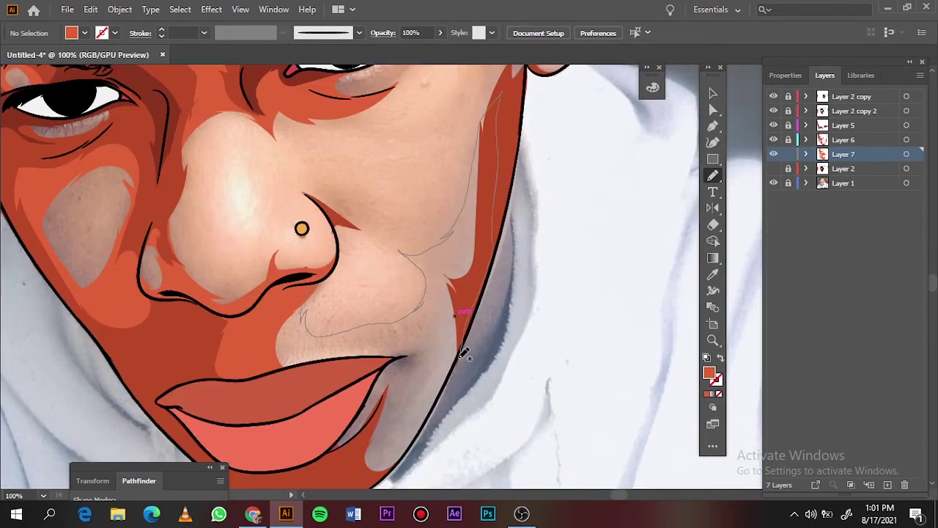
pyautogui.hotkey('ctrl', '0')
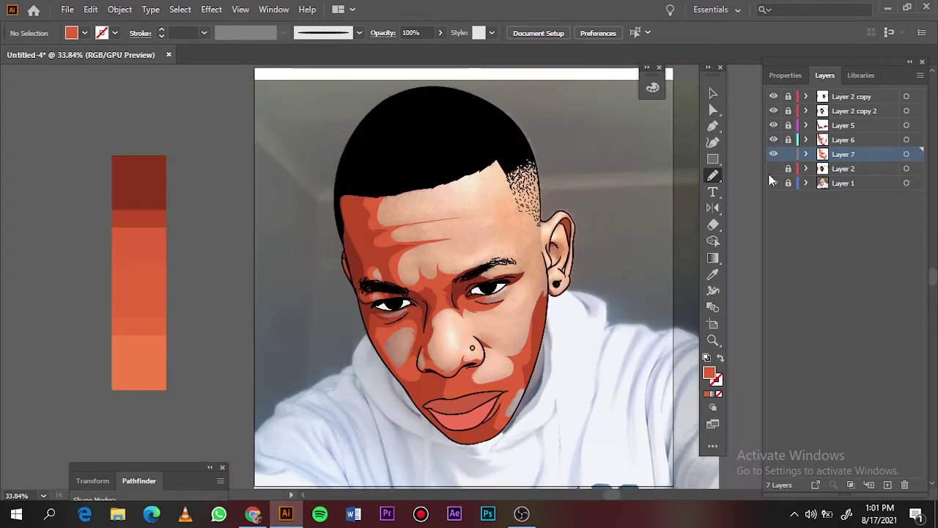
# Step: Draw a light orange shading shape beside the nose, then undo it
pyautogui.click(773, 168)
pyautogui.click(773, 182)
pyautogui.press('i')
pyautogui.press('n')
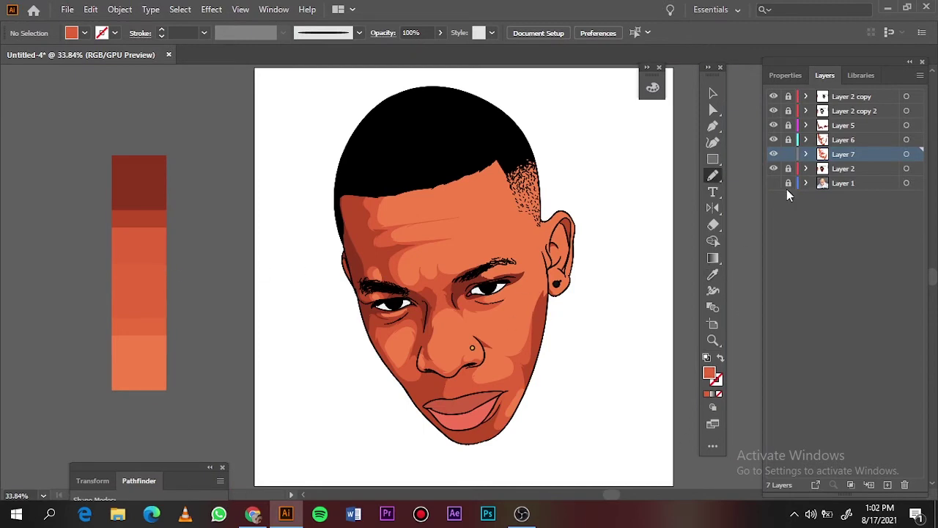
pyautogui.click(773, 182)
pyautogui.click(773, 168)
pyautogui.scroll(4, 481, 374)
pyautogui.moveTo(293, 94); pyautogui.dragTo(309, 314)
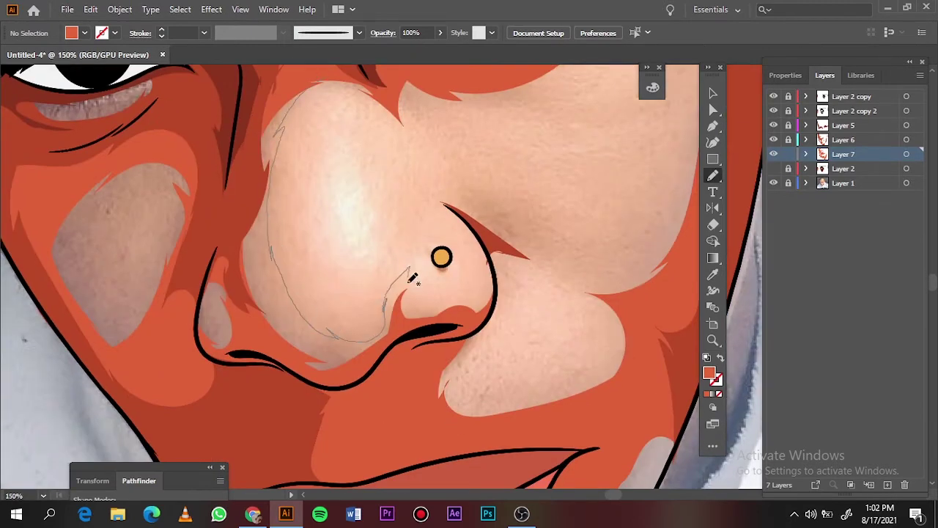
pyautogui.moveTo(413, 277); pyautogui.dragTo(409, 273)
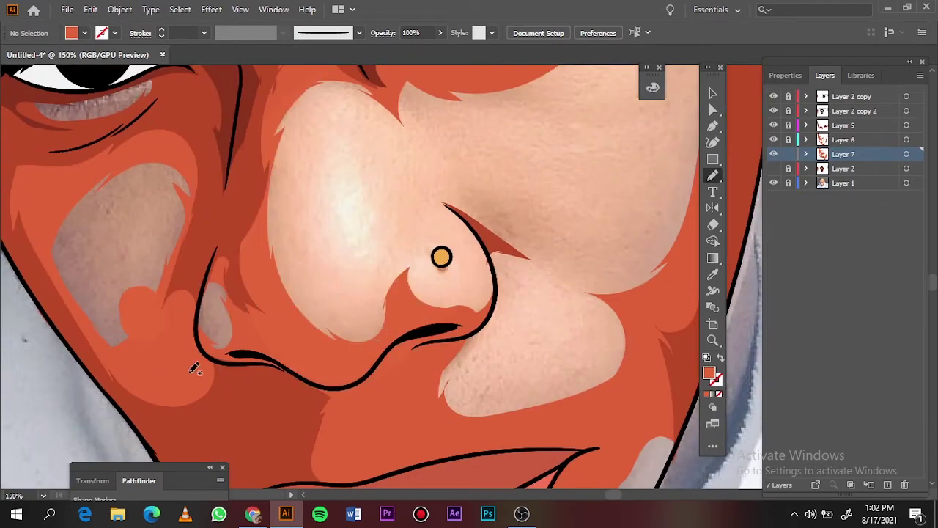
pyautogui.hotkey('ctrl', 'z')
# Step: Lock the mid-tone layer, add Layer 8, and shade the nose's left side and nostril
pyautogui.click(788, 154)
pyautogui.click(887, 484)
pyautogui.moveTo(287, 137); pyautogui.dragTo(390, 290)
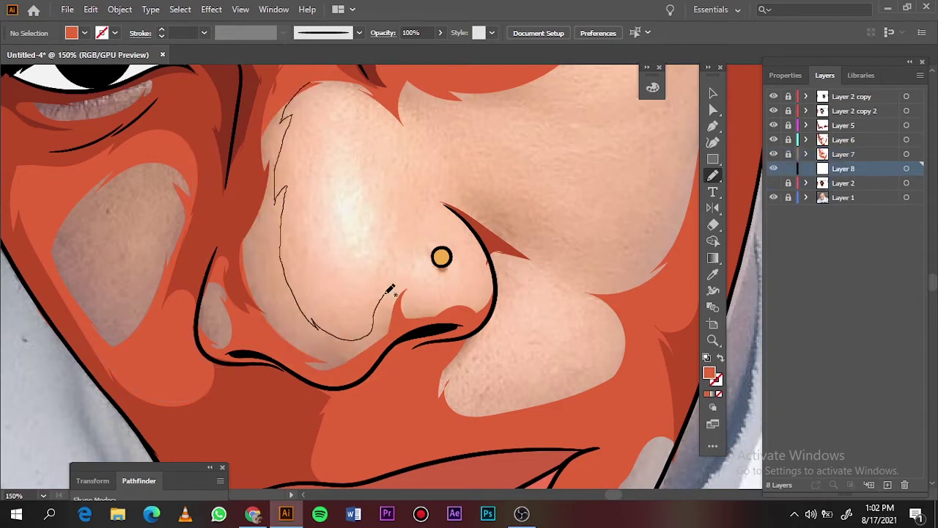
pyautogui.moveTo(289, 361); pyautogui.dragTo(286, 358)
pyautogui.moveTo(214, 292); pyautogui.dragTo(253, 357)
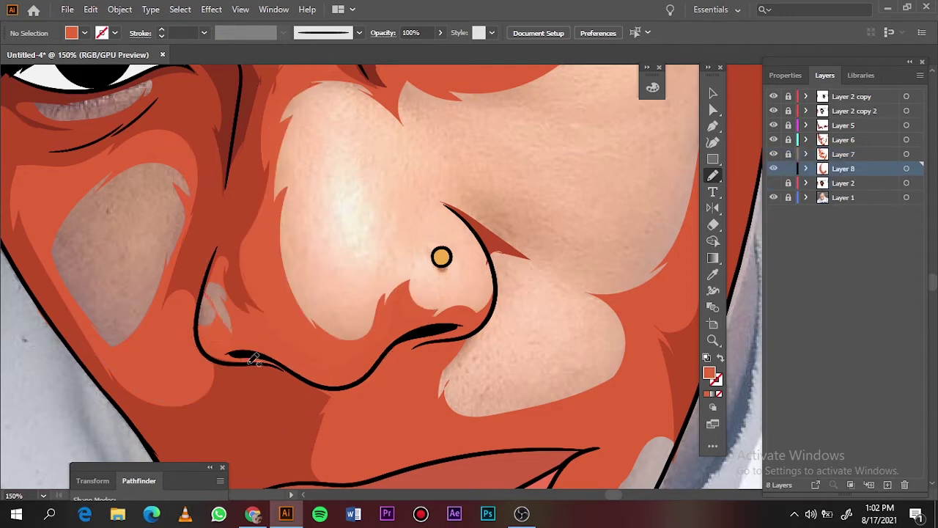
pyautogui.moveTo(216, 249); pyautogui.dragTo(198, 269)
# Step: Draw orange shading shapes down the cheek and along the right side of the nose bridge
pyautogui.moveTo(124, 167); pyautogui.dragTo(164, 233)
pyautogui.moveTo(76, 225); pyautogui.dragTo(81, 220)
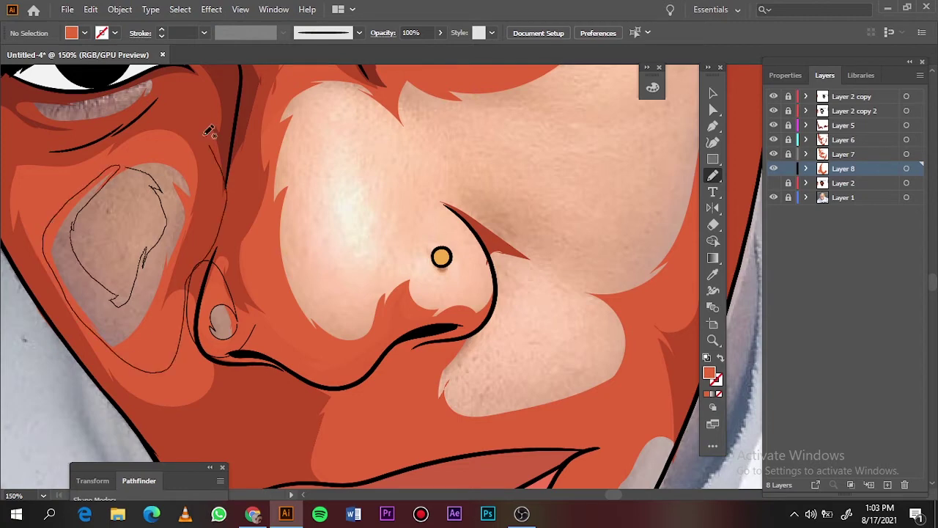
pyautogui.moveTo(146, 183); pyautogui.dragTo(65, 351)
pyautogui.moveTo(496, 310); pyautogui.dragTo(381, 360)
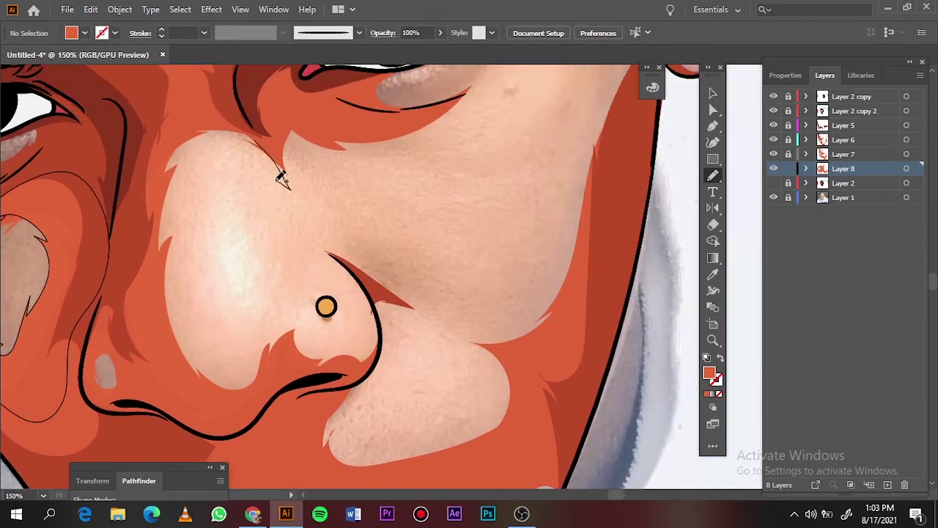
pyautogui.moveTo(434, 313)
pyautogui.mouseDown()
pyautogui.moveTo(398, 151)
pyautogui.moveTo(220, 121)
pyautogui.mouseUp()
# Step: Check the shading against the reference photo and add a lower right cheek shading shape
pyautogui.hotkey('ctrl', '0')
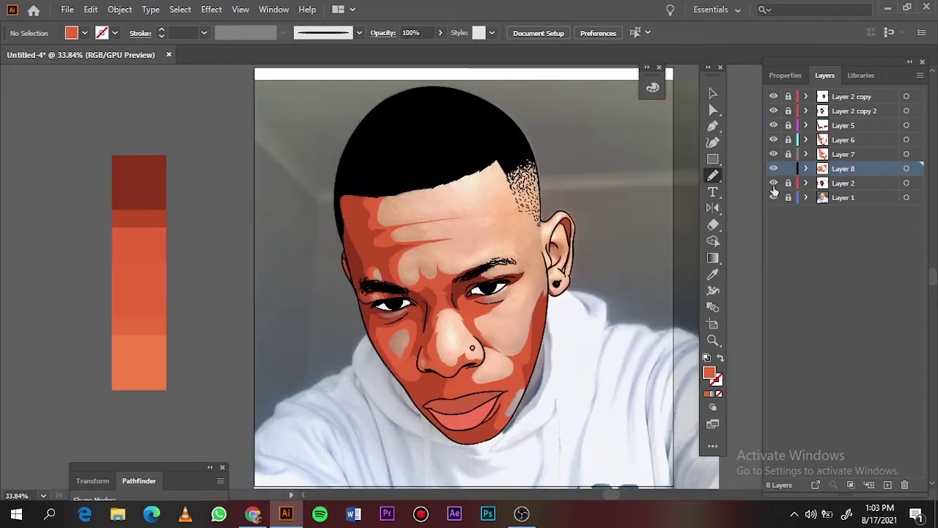
pyautogui.click(773, 198)
pyautogui.click(773, 197)
pyautogui.scroll(4, 440, 334)
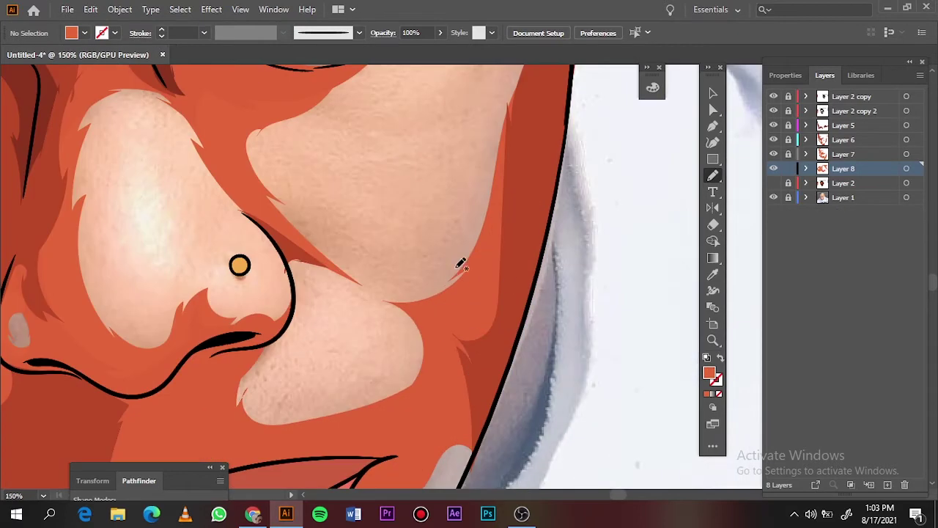
pyautogui.moveTo(271, 388); pyautogui.dragTo(366, 304)
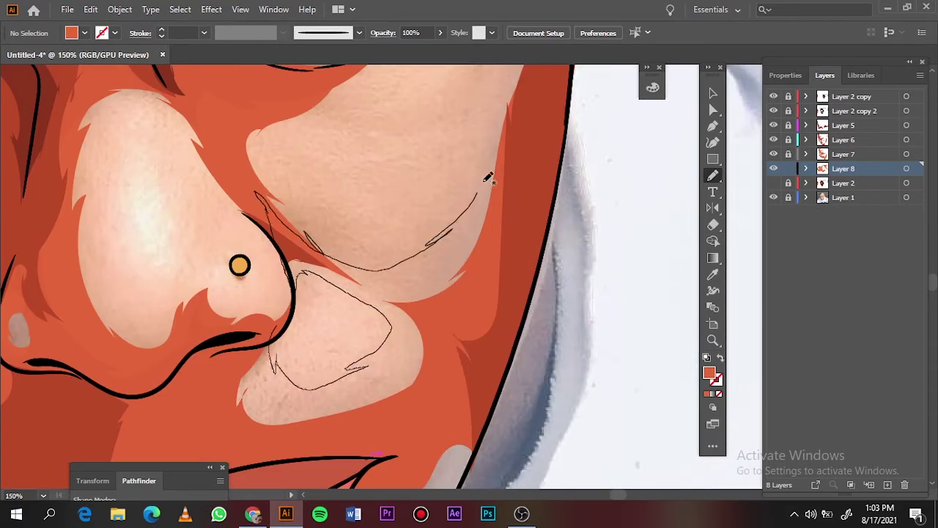
pyautogui.moveTo(266, 198); pyautogui.dragTo(324, 259)
# Step: Shade around the cheek highlight and the temple beside the right eye
pyautogui.hotkey('ctrl', '0')
pyautogui.scroll(4, 409, 334)
pyautogui.moveTo(408, 334)
pyautogui.mouseDown()
pyautogui.moveTo(447, 244)
pyautogui.moveTo(429, 293)
pyautogui.mouseUp()
pyautogui.scroll(-3, 430, 293)
pyautogui.scroll(2, 425, 399)
pyautogui.moveTo(406, 469)
pyautogui.mouseDown()
pyautogui.moveTo(425, 399)
pyautogui.moveTo(292, 294)
pyautogui.mouseUp()
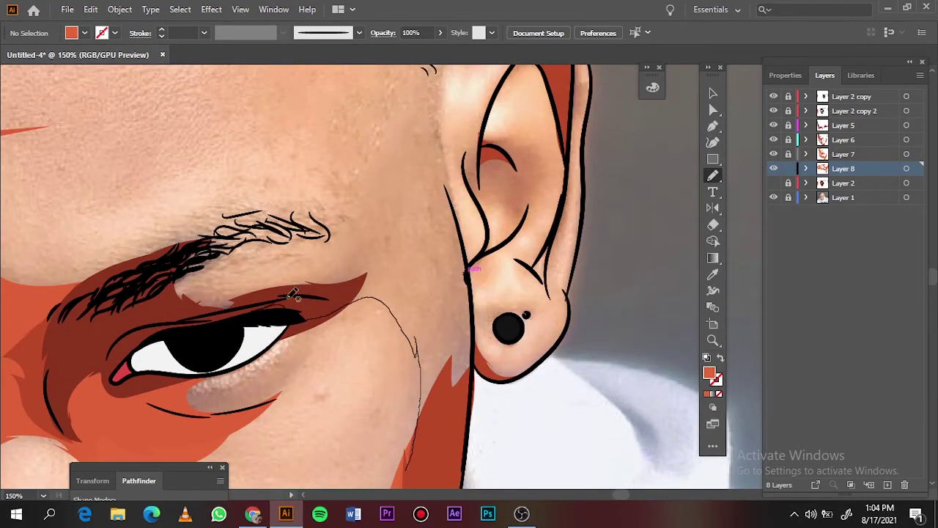
pyautogui.moveTo(371, 246); pyautogui.dragTo(469, 308)
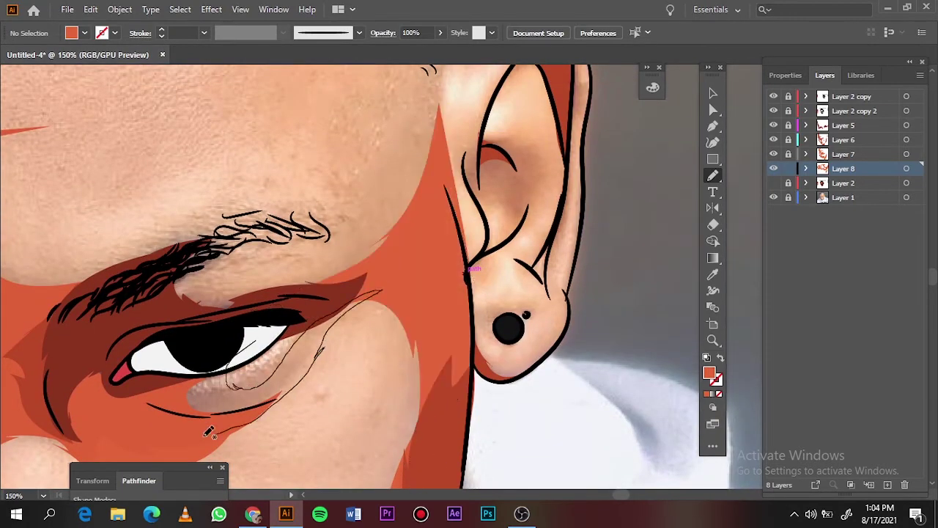
# Step: Add shading beside the right eyebrow and around the brow bump, checking it against the photo
pyautogui.hotkey('ctrl', '0')
pyautogui.scroll(3, 578, 212)
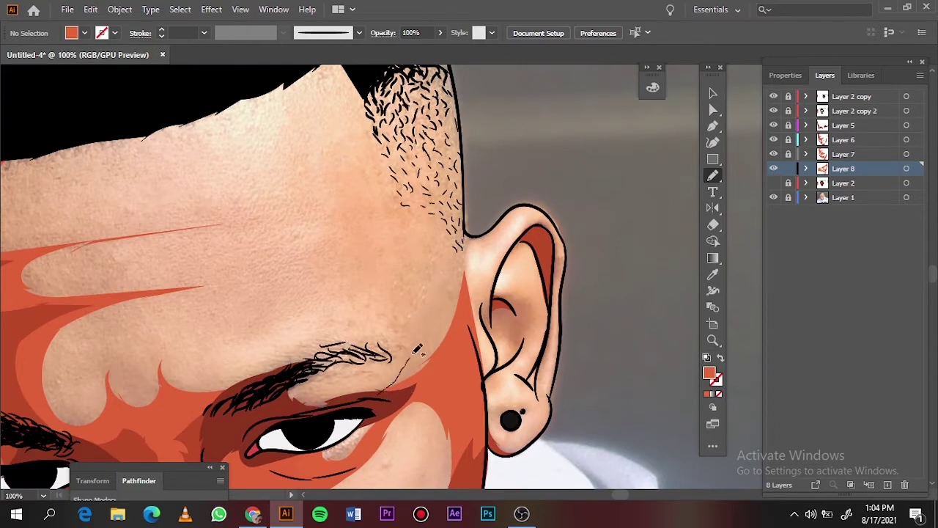
pyautogui.moveTo(450, 222); pyautogui.dragTo(463, 228)
pyautogui.hotkey('ctrl', '0')
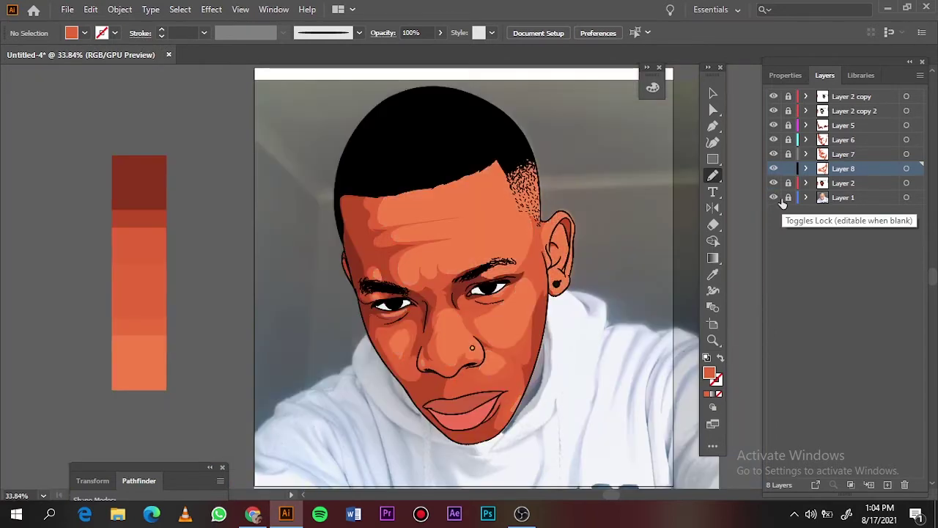
pyautogui.click(773, 197)
pyautogui.click(774, 198)
pyautogui.scroll(3, 440, 241)
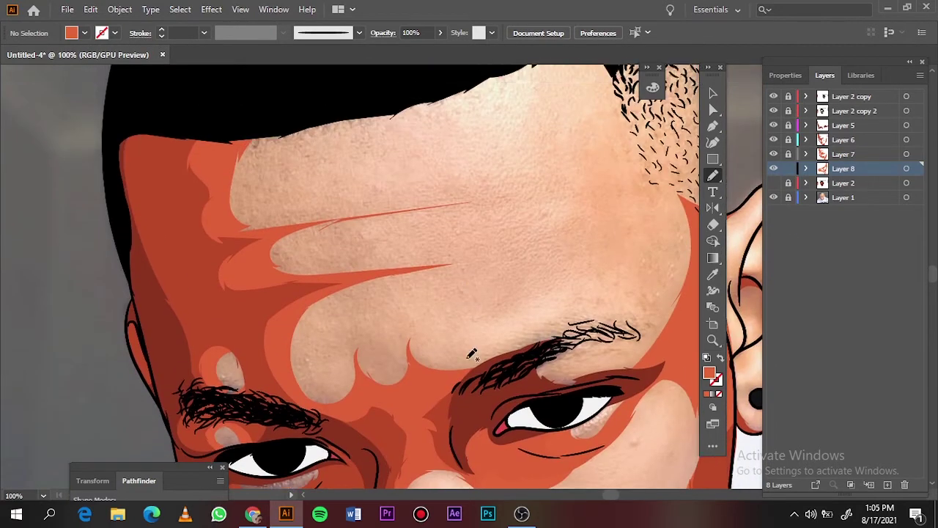
pyautogui.moveTo(313, 338); pyautogui.dragTo(411, 357)
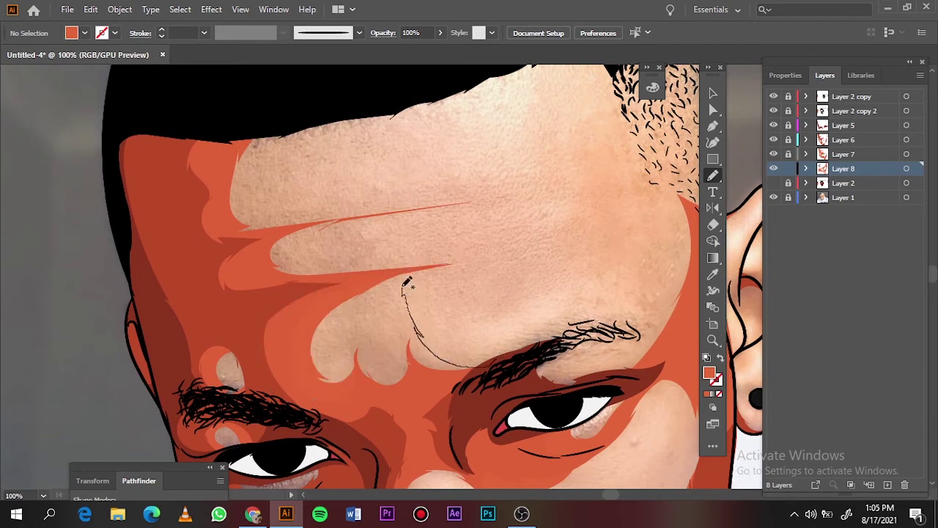
pyautogui.moveTo(374, 334); pyautogui.dragTo(433, 395)
# Step: Hide the line-art layer and draw an orange shading shape across the forehead
pyautogui.hotkey('ctrl', '0')
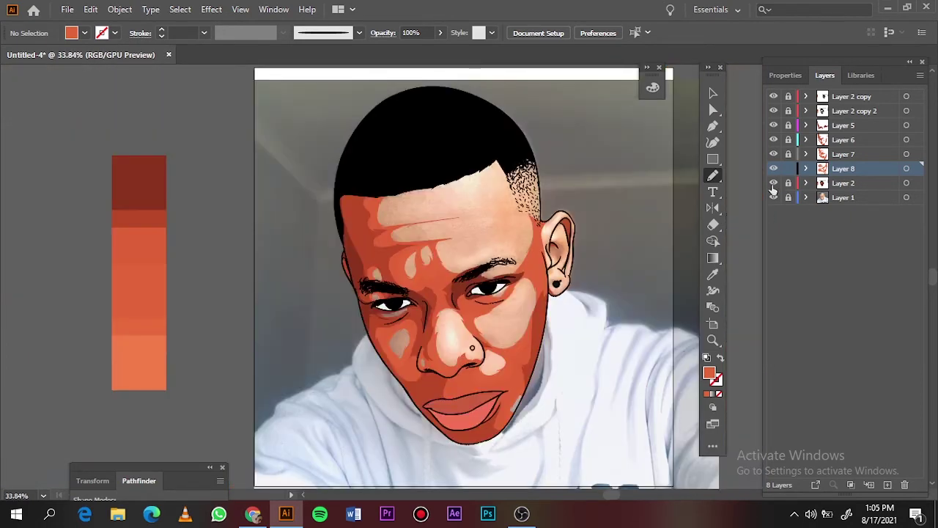
pyautogui.click(773, 197)
pyautogui.click(773, 197)
pyautogui.scroll(3, 370, 301)
pyautogui.click(773, 183)
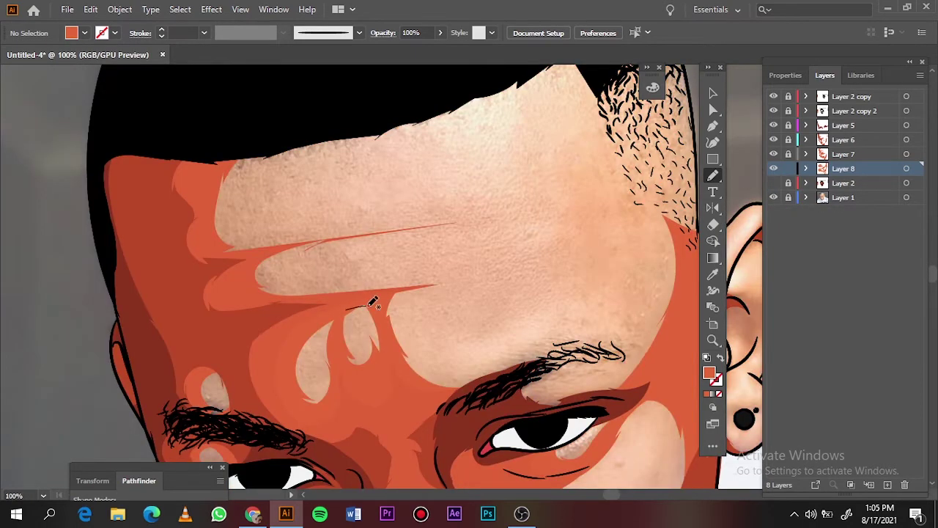
pyautogui.moveTo(345, 308)
pyautogui.mouseDown()
pyautogui.moveTo(293, 268)
pyautogui.moveTo(209, 293)
pyautogui.mouseUp()
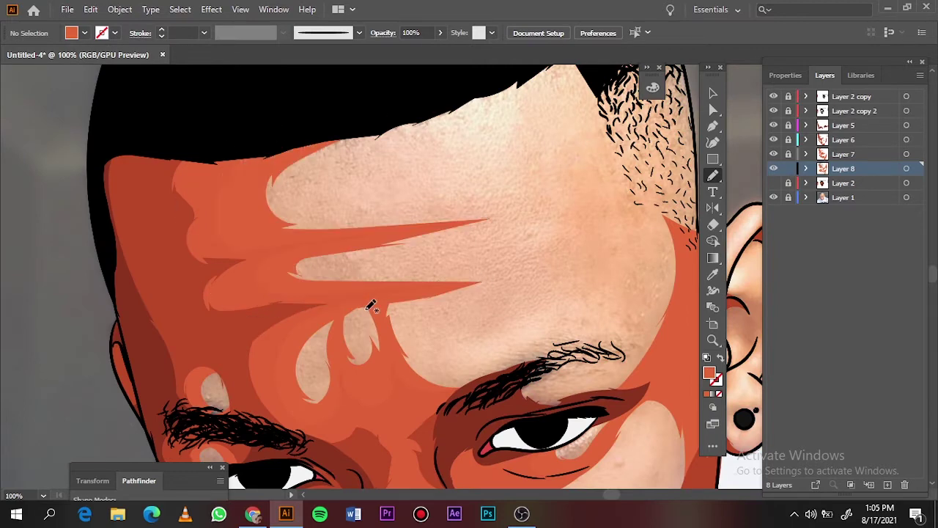
pyautogui.hotkey('ctrl', '0')
# Step: Show the line art again, lock Layer 8, and create Layer 9
pyautogui.click(773, 183)
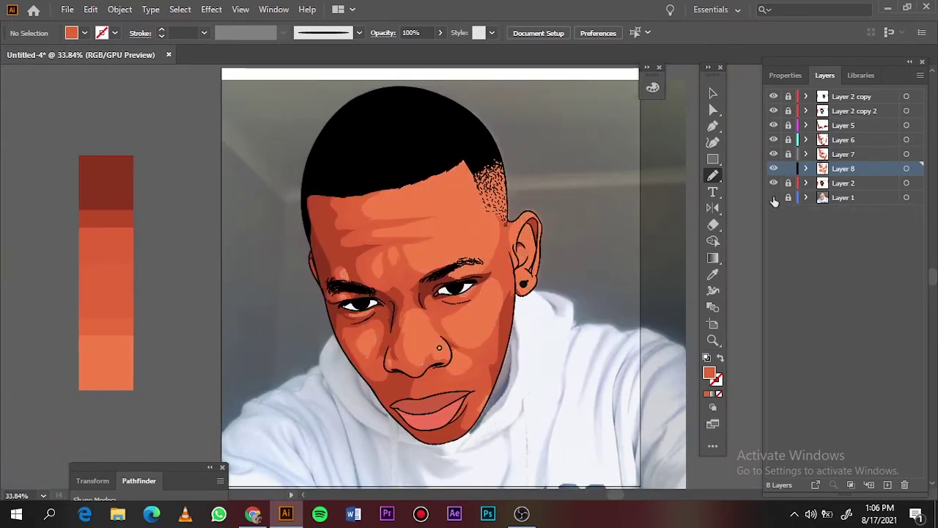
pyautogui.click(773, 197)
pyautogui.click(773, 197)
pyautogui.click(787, 168)
pyautogui.click(886, 485)
# Step: Sample the lighter orange swatch with the Eyedropper and return to the Pencil tool
pyautogui.press('i')
pyautogui.click(96, 274)
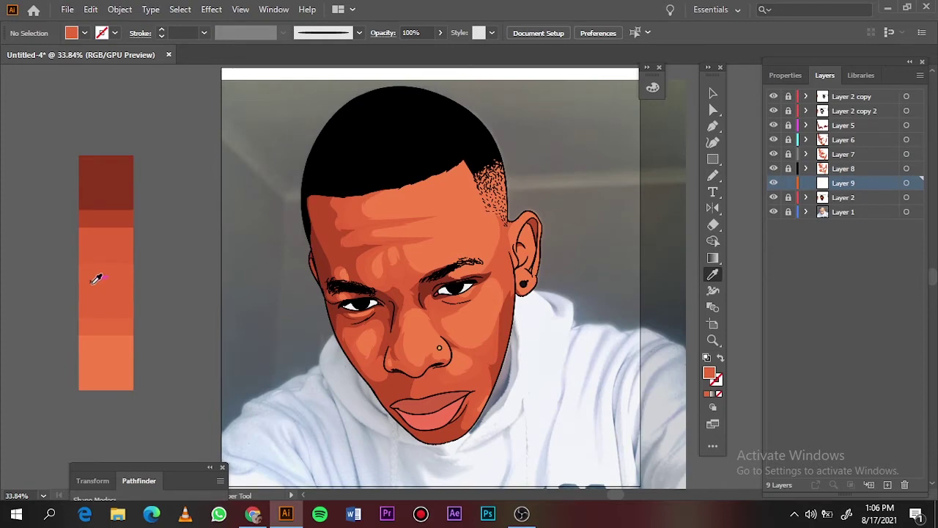
pyautogui.scroll(5, 321, 338)
pyautogui.press('n')
pyautogui.scroll(-5, 195, 320)
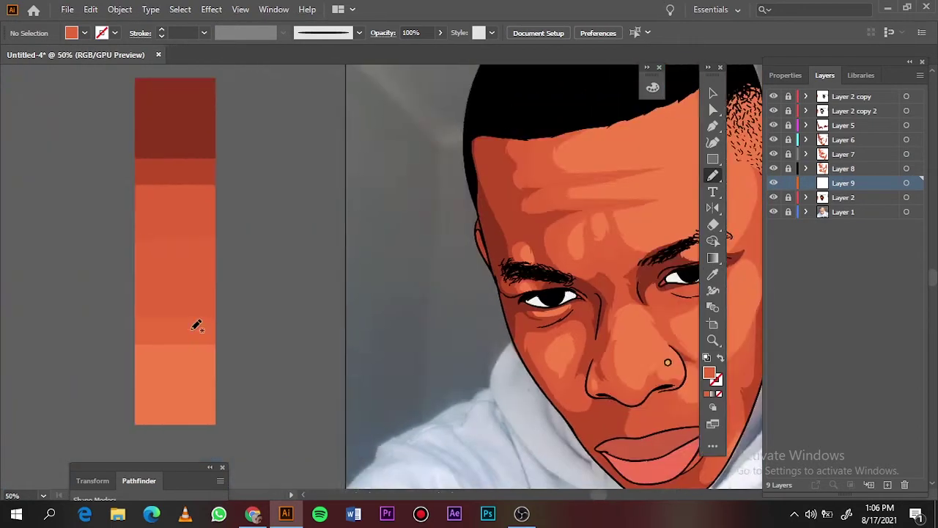
pyautogui.scroll(2, 187, 302)
pyautogui.press('i')
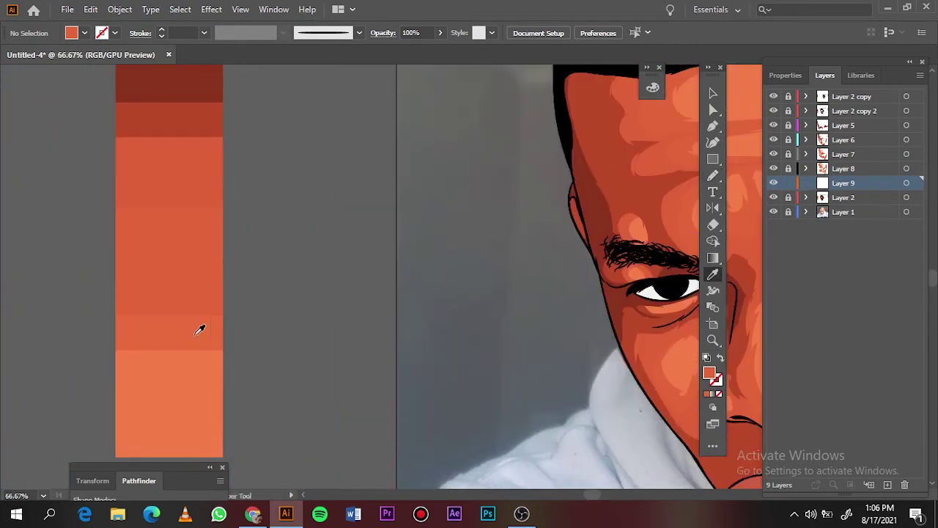
pyautogui.hscroll(5, 201, 327)
pyautogui.scroll(1, 377, 411)
pyautogui.press('n')
# Step: Cover the grey patches on the cheek, under the left eye and above the left eyebrow
pyautogui.moveTo(294, 344); pyautogui.dragTo(289, 351)
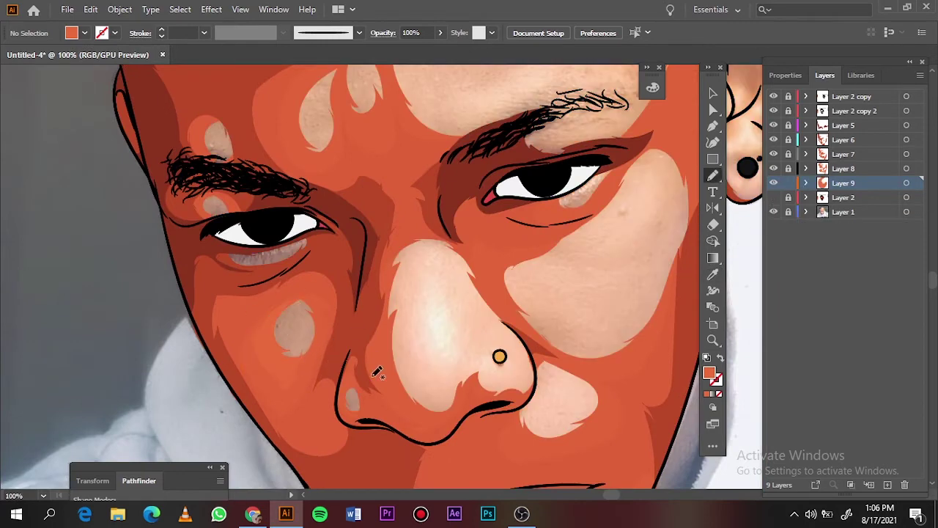
pyautogui.moveTo(270, 252); pyautogui.dragTo(222, 255)
pyautogui.moveTo(231, 155); pyautogui.dragTo(227, 150)
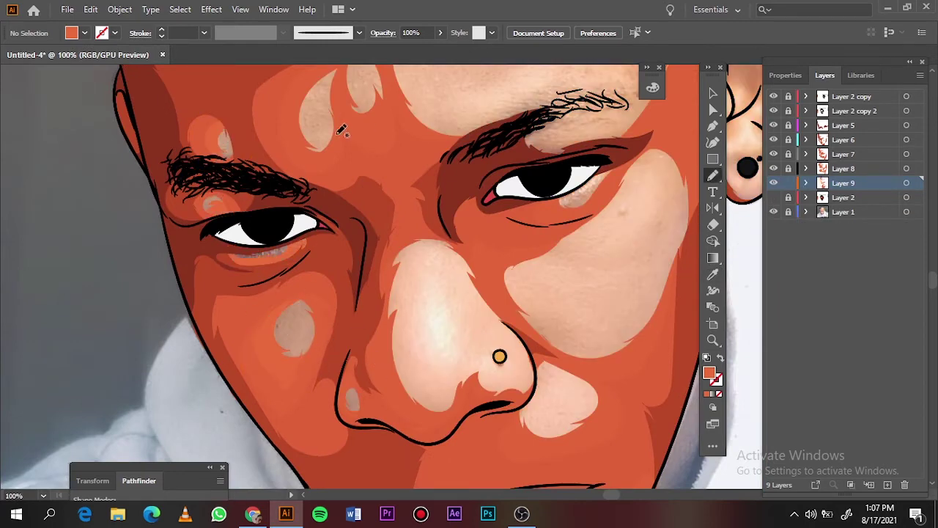
pyautogui.hotkey('ctrl', '0')
pyautogui.click(773, 211)
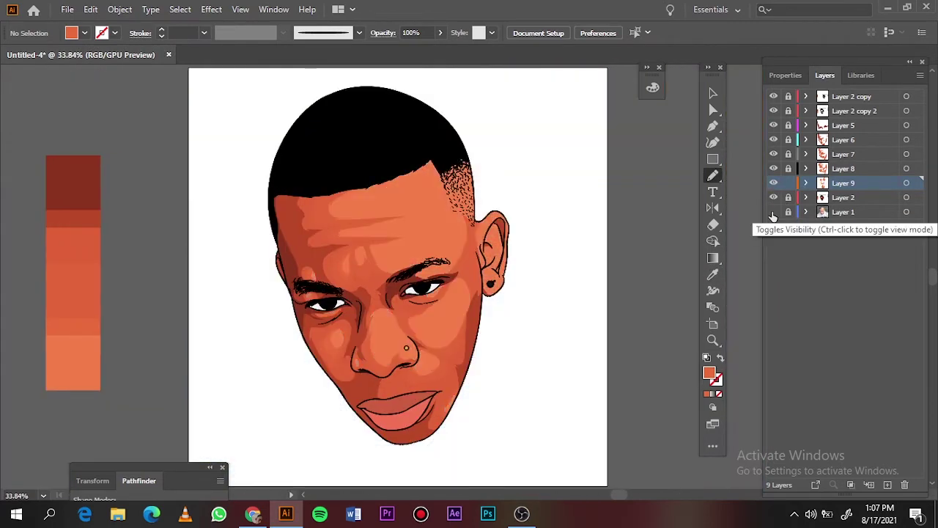
pyautogui.click(773, 211)
# Step: Draw lighter orange shapes along the hairline and around the eyebrow
pyautogui.hotkey('ctrl', '1')
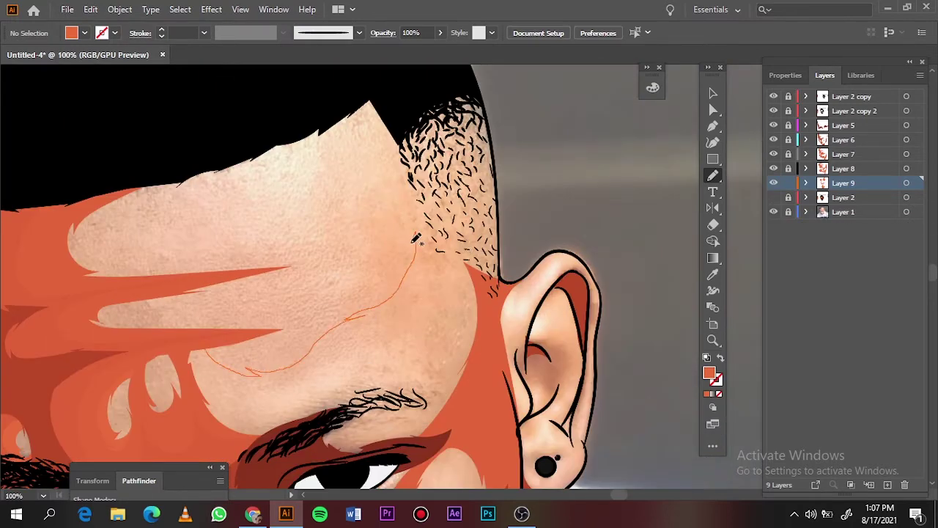
pyautogui.moveTo(414, 242); pyautogui.dragTo(483, 90)
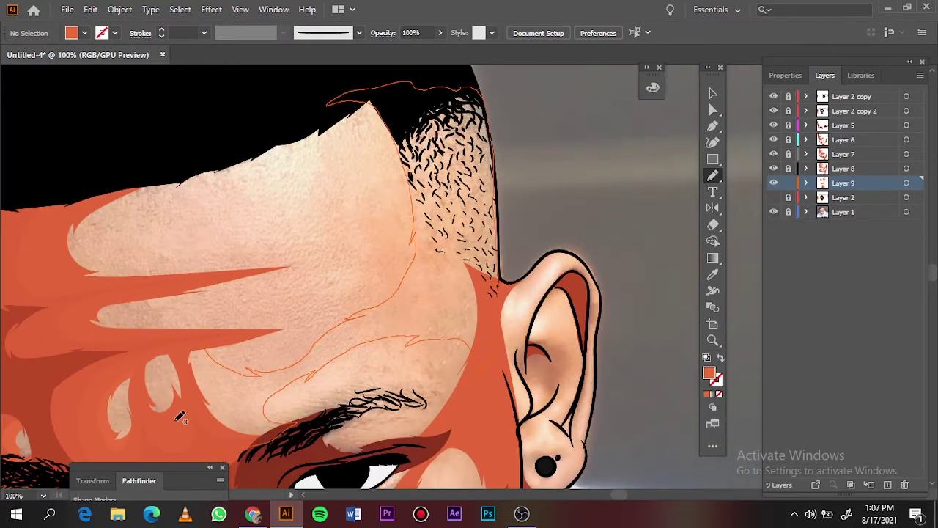
pyautogui.moveTo(179, 416); pyautogui.dragTo(183, 414)
pyautogui.moveTo(268, 413); pyautogui.dragTo(318, 397)
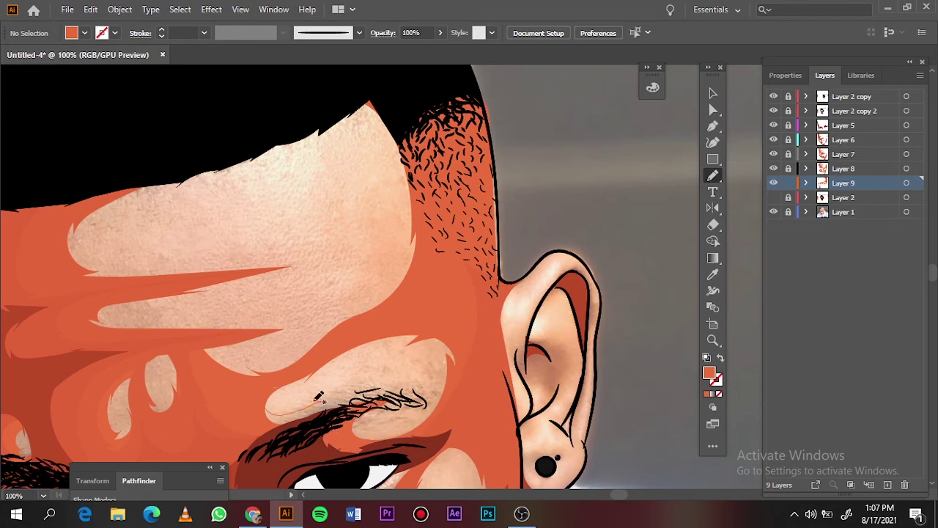
pyautogui.moveTo(381, 414); pyautogui.dragTo(363, 418)
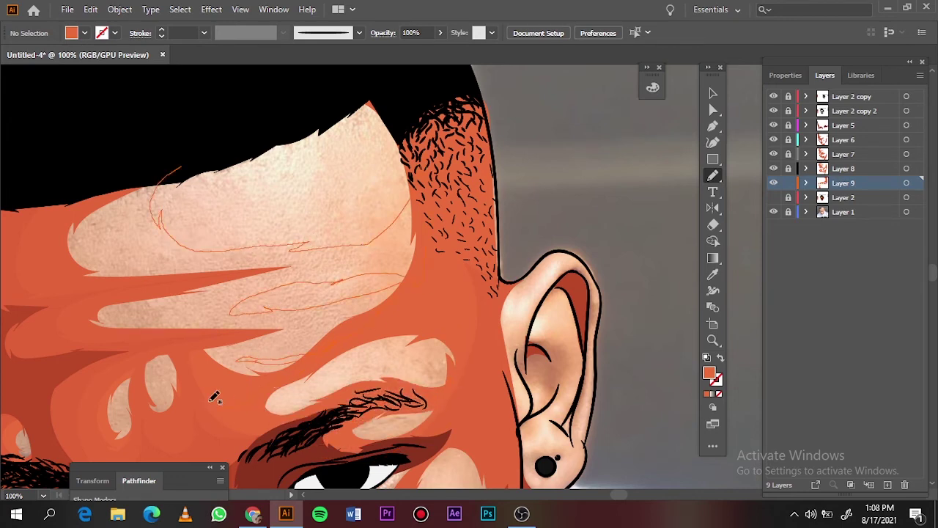
# Step: Shade around the nose tip, keeping a rounded highlight, and the cheek under the eye
pyautogui.hotkey('ctrl', '0')
pyautogui.click(773, 212)
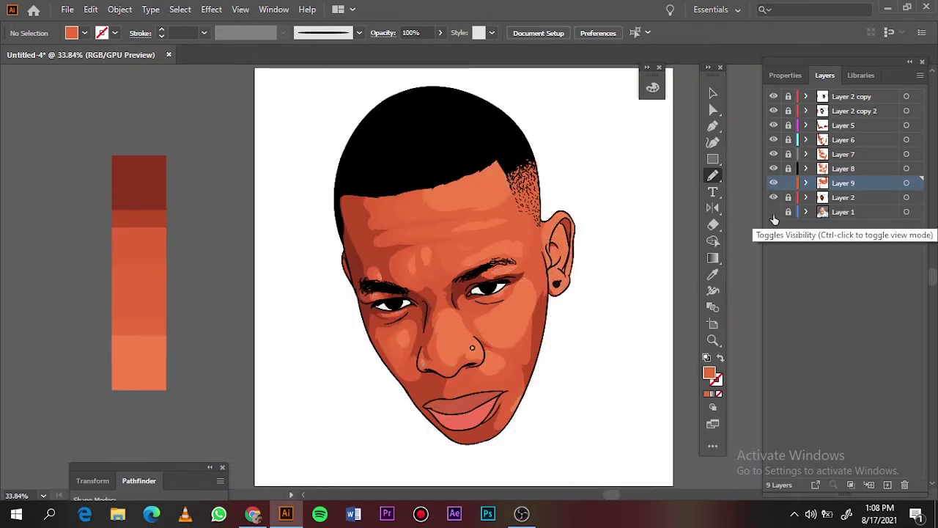
pyautogui.click(773, 211)
pyautogui.scroll(5, 482, 349)
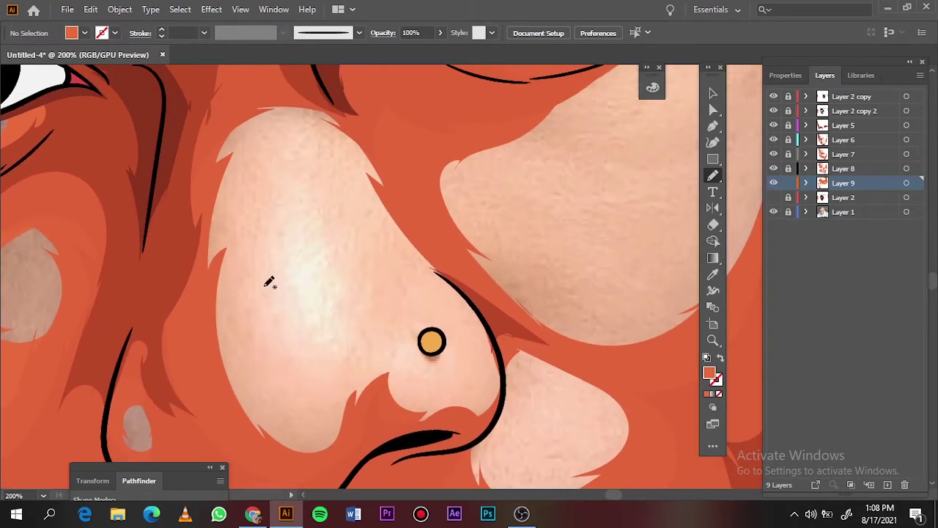
pyautogui.moveTo(412, 377)
pyautogui.mouseDown()
pyautogui.moveTo(473, 403)
pyautogui.moveTo(337, 225)
pyautogui.mouseUp()
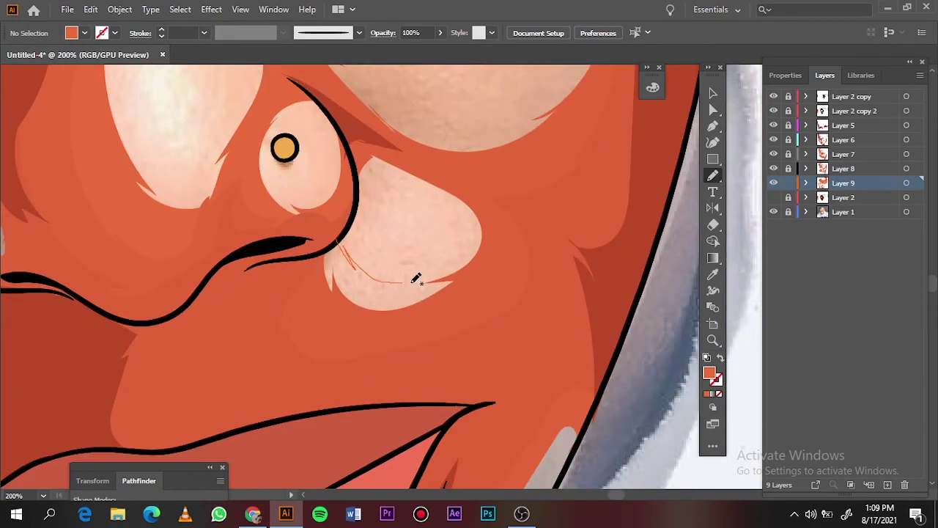
pyautogui.moveTo(415, 279); pyautogui.dragTo(435, 231)
pyautogui.scroll(-1, 464, 316)
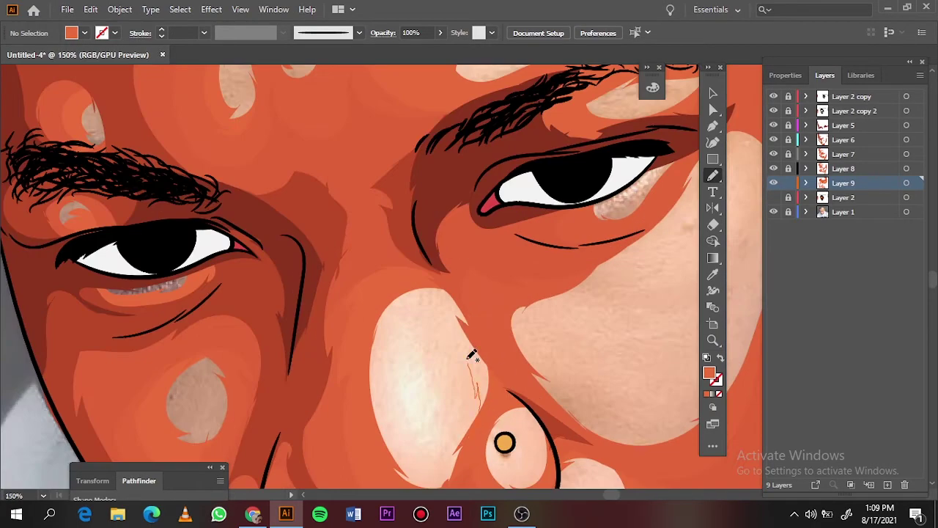
pyautogui.moveTo(471, 355); pyautogui.dragTo(472, 429)
pyautogui.scroll(-4, 291, 363)
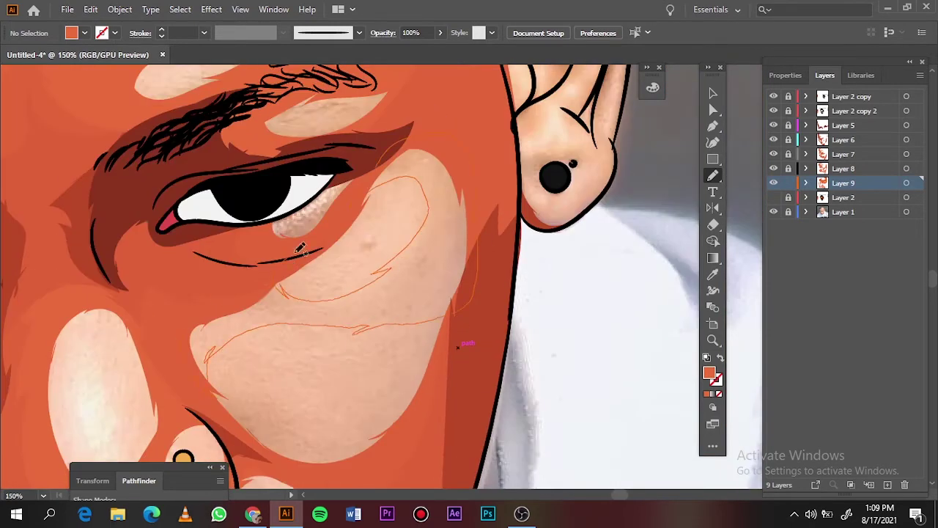
pyautogui.moveTo(226, 342); pyautogui.dragTo(342, 404)
# Step: Hide the reference photo and frame the ear area
pyautogui.hotkey('ctrl', '0')
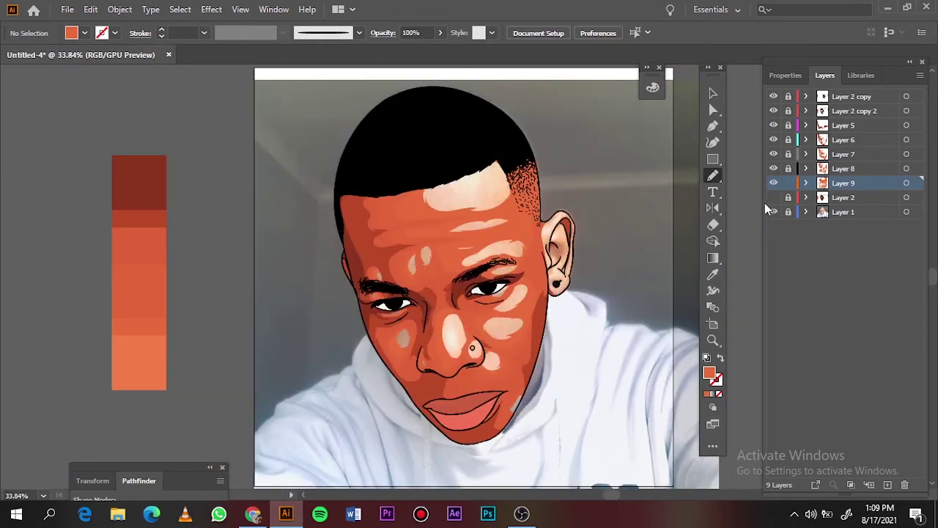
pyautogui.click(774, 212)
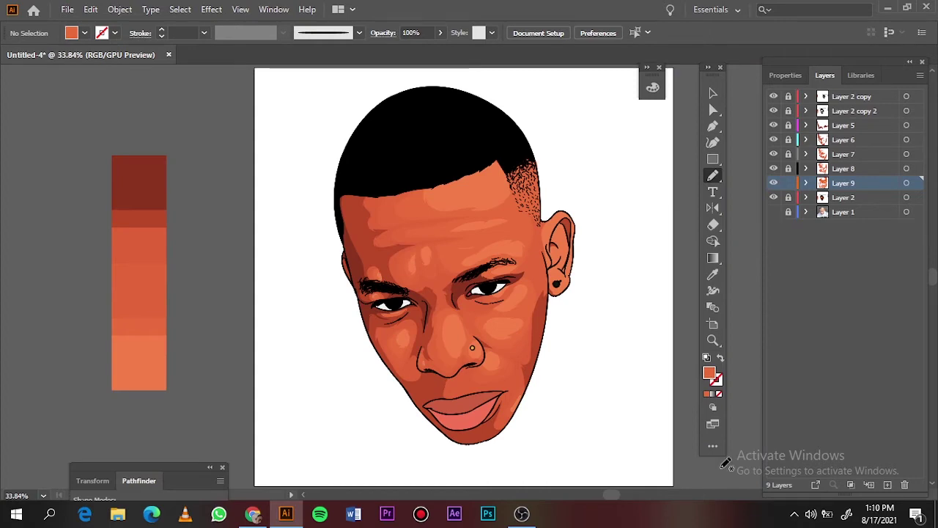
pyautogui.scroll(-2, 574, 312)
pyautogui.hscroll(2, 574, 311)
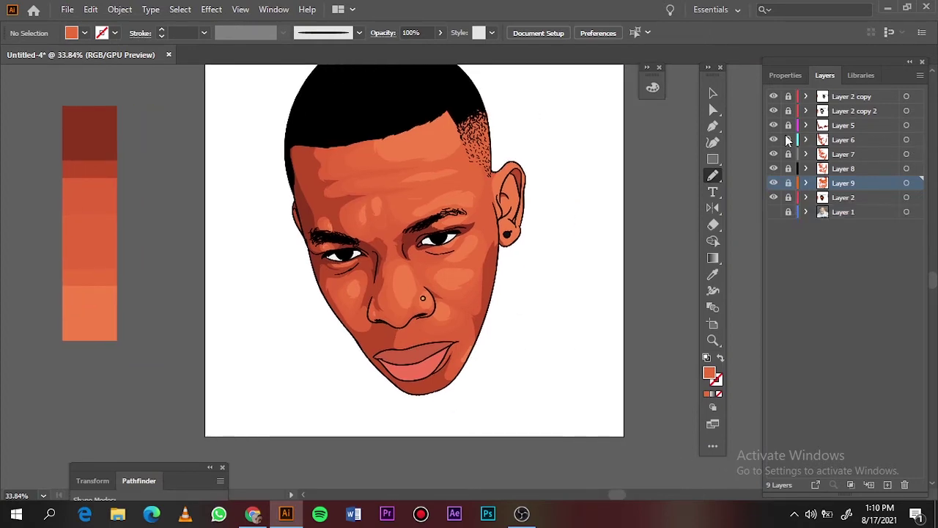
pyautogui.scroll(6, 505, 245)
# Step: On Layer 6, draw a darker shadow shape beside the earlobe, then add Layer 10
pyautogui.click(843, 139)
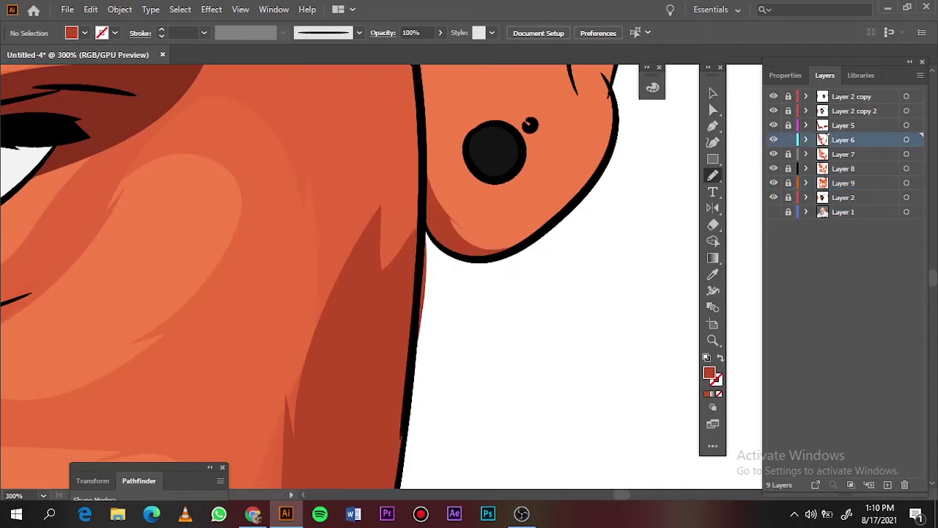
pyautogui.moveTo(382, 197); pyautogui.dragTo(335, 299)
pyautogui.hotkey('ctrl', '0')
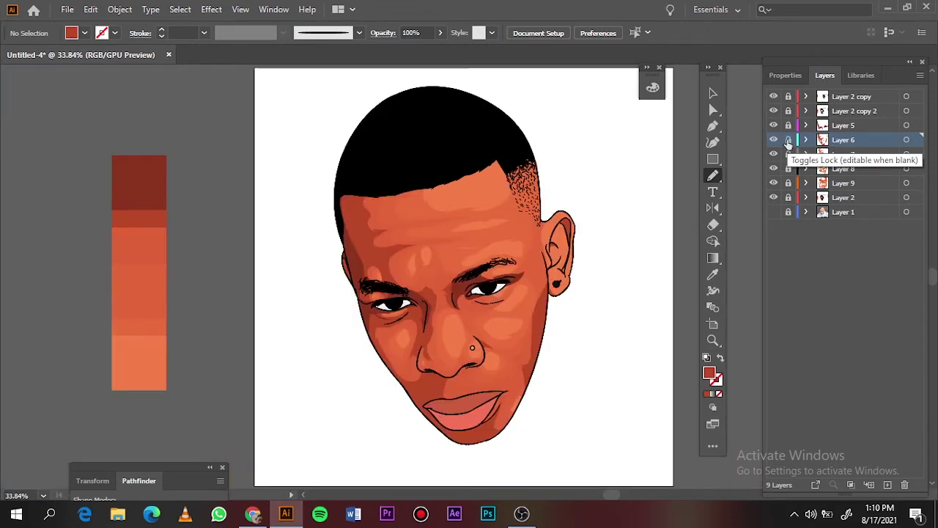
pyautogui.click(887, 485)
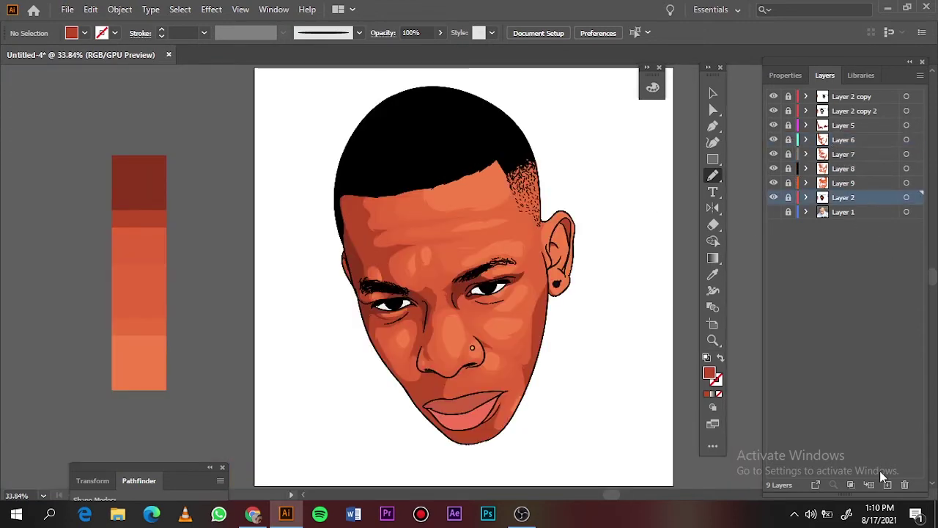
pyautogui.scroll(2, 494, 217)
# Step: Set the orange fill colour and show the reference photo while hiding the line art
pyautogui.doubleClick(709, 373)
pyautogui.click(850, 79)
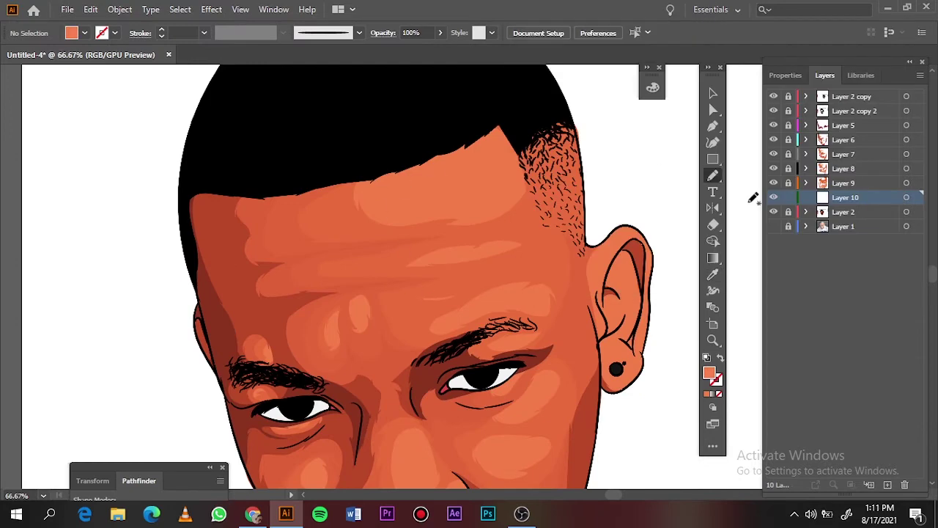
pyautogui.click(773, 211)
pyautogui.click(773, 212)
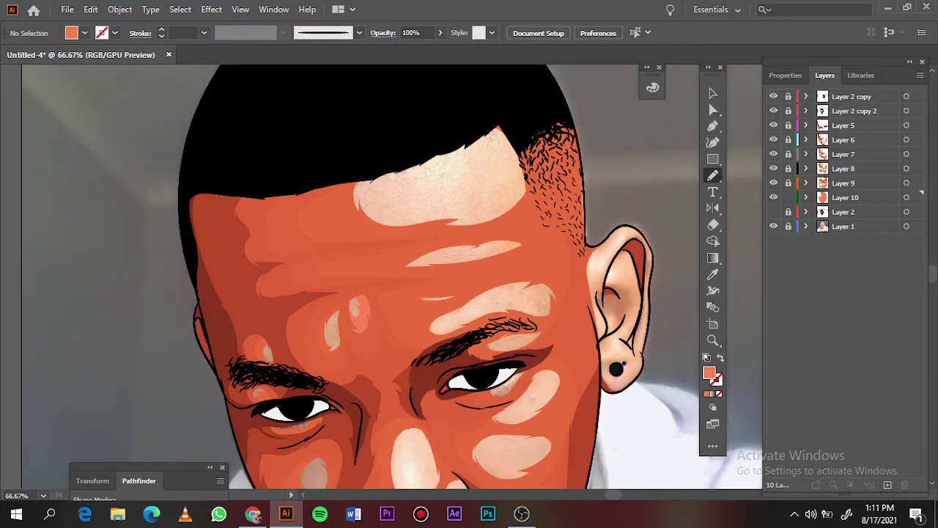
# Step: Draw inner shapes in the forehead and cheek patch highlights, then compare layer visibility
pyautogui.moveTo(266, 344); pyautogui.dragTo(269, 360)
pyautogui.scroll(3, 335, 442)
pyautogui.moveTo(321, 295); pyautogui.dragTo(278, 378)
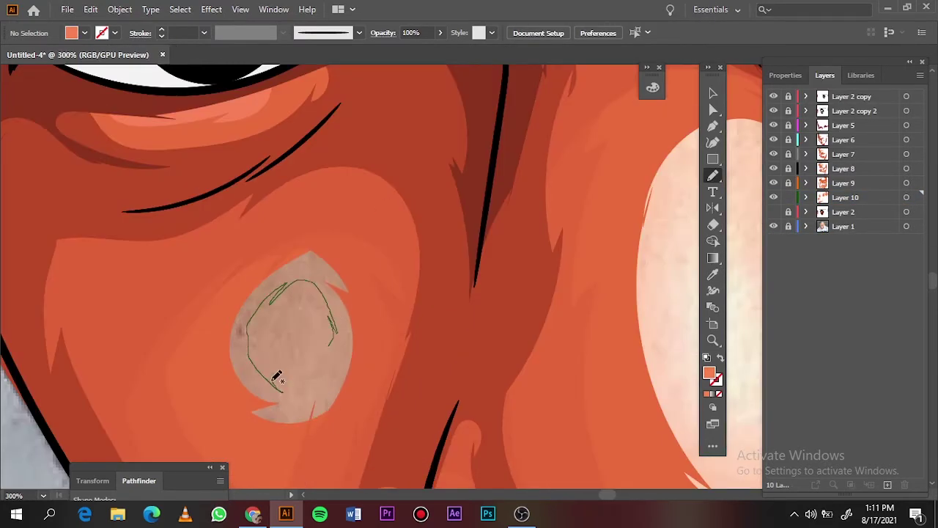
pyautogui.hotkey('ctrl', '0')
pyautogui.click(773, 212)
pyautogui.click(773, 226)
pyautogui.click(773, 226)
pyautogui.click(773, 212)
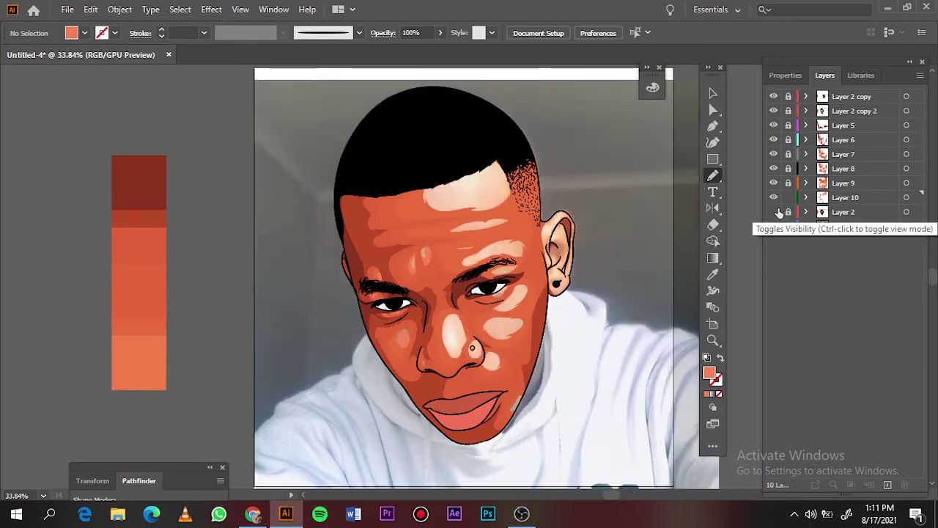
# Step: Draw an inner highlight shape on the cheek and compare against the reference photo
pyautogui.keyDown('alt'); pyautogui.scroll(-1, 457, 368); pyautogui.keyUp('alt')
pyautogui.keyDown('alt'); pyautogui.scroll(5, 457, 368); pyautogui.keyUp('alt')
pyautogui.scroll(3, 457, 368)
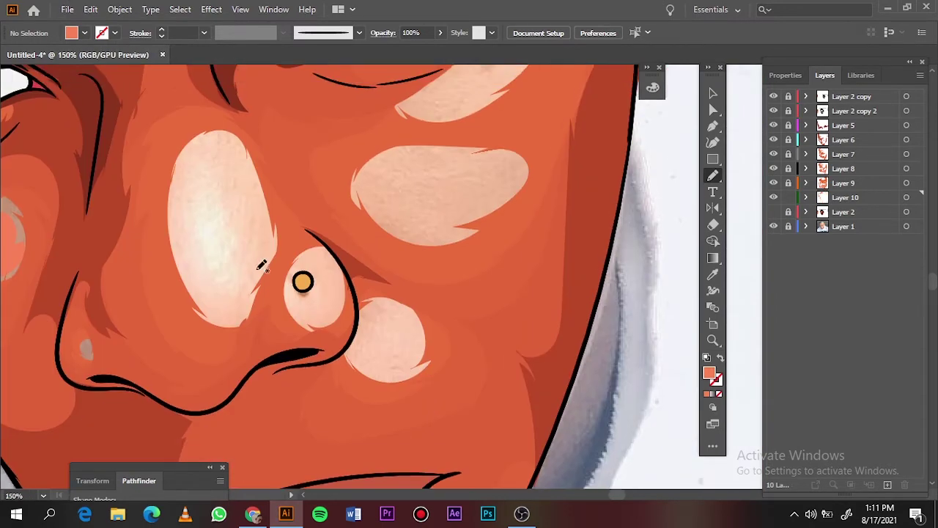
pyautogui.moveTo(411, 325); pyautogui.dragTo(412, 329)
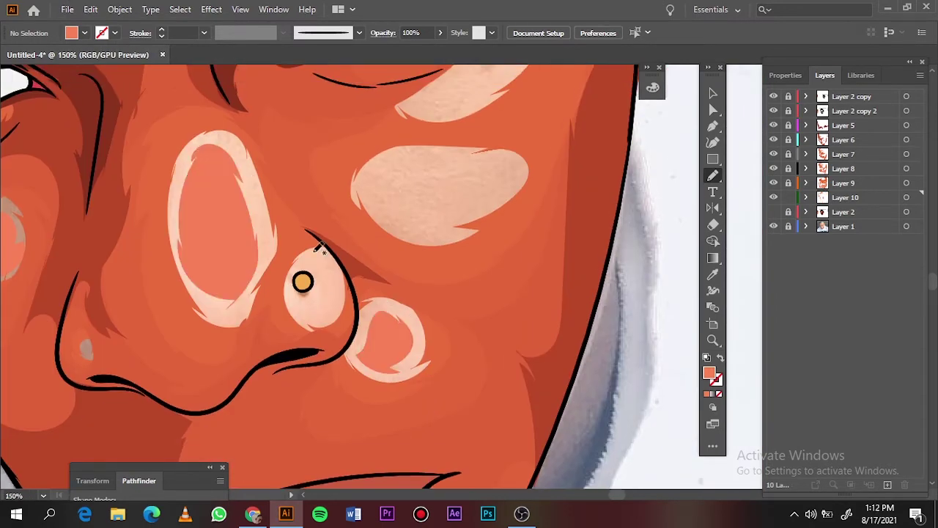
pyautogui.hotkey('ctrl', '0')
pyautogui.click(773, 226)
pyautogui.click(773, 211)
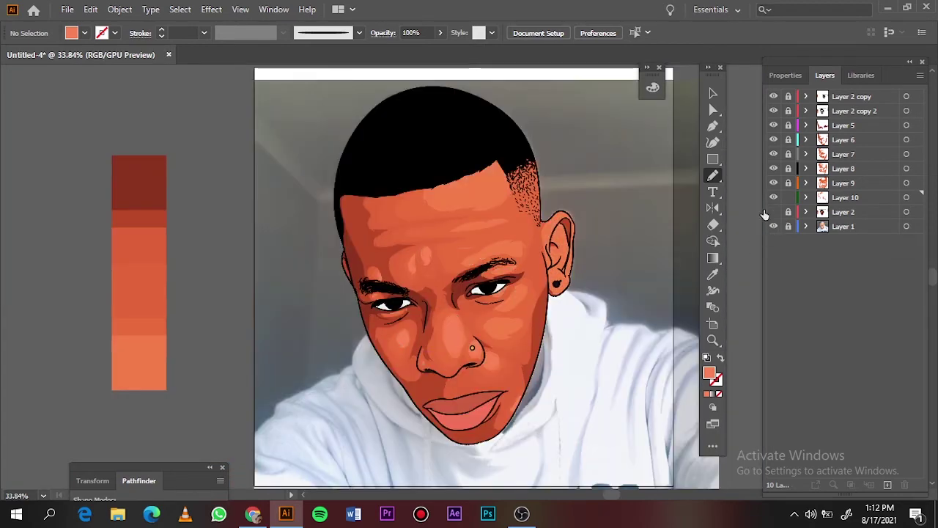
# Step: Draw further salmon inner shapes in the nostril and under-eye highlights
pyautogui.keyDown('alt'); pyautogui.scroll(5, 379, 270); pyautogui.keyUp('alt')
pyautogui.moveTo(372, 376); pyautogui.dragTo(509, 392)
pyautogui.scroll(2, 546, 431)
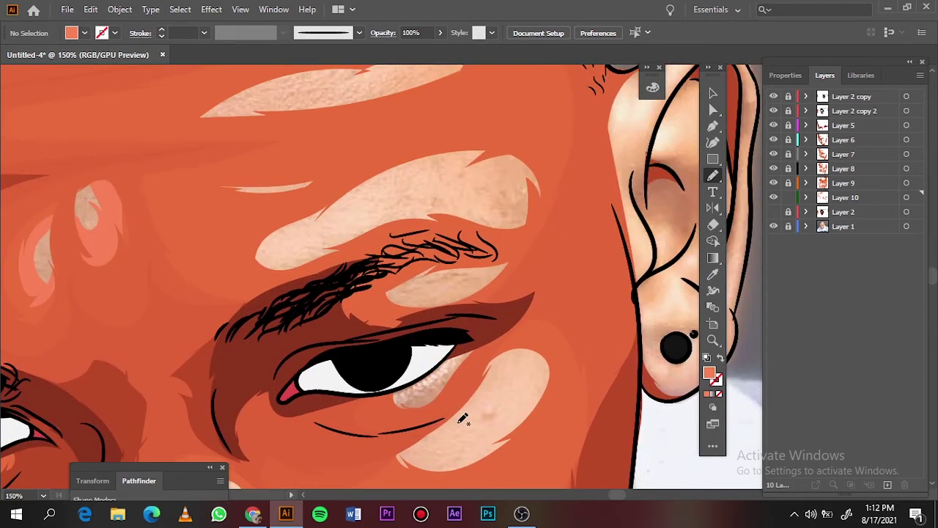
pyautogui.moveTo(463, 418); pyautogui.dragTo(538, 374)
pyautogui.moveTo(468, 267)
pyautogui.mouseDown()
pyautogui.moveTo(511, 269)
pyautogui.moveTo(502, 266)
pyautogui.mouseUp()
pyautogui.scroll(3, 397, 308)
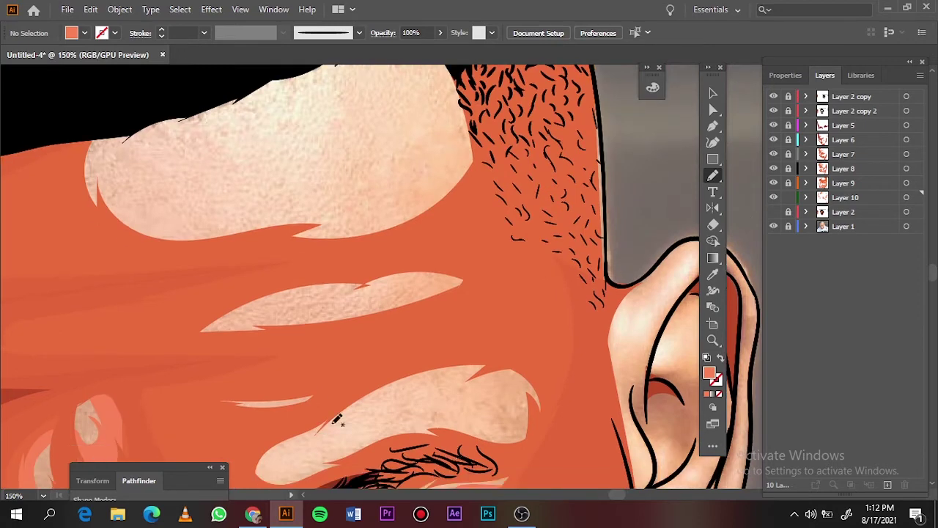
# Step: Fill the brow, middle forehead and large forehead highlights with inner shapes, then hide the photo
pyautogui.moveTo(341, 419)
pyautogui.mouseDown()
pyautogui.moveTo(354, 396)
pyautogui.moveTo(219, 432)
pyautogui.mouseUp()
pyautogui.moveTo(247, 303); pyautogui.dragTo(430, 282)
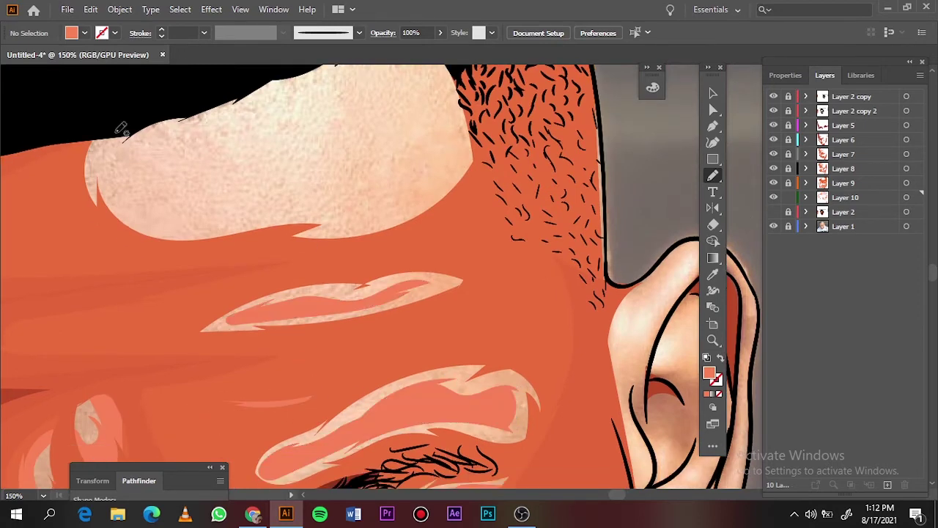
pyautogui.moveTo(122, 130); pyautogui.dragTo(439, 117)
pyautogui.hotkey('ctrl', '0')
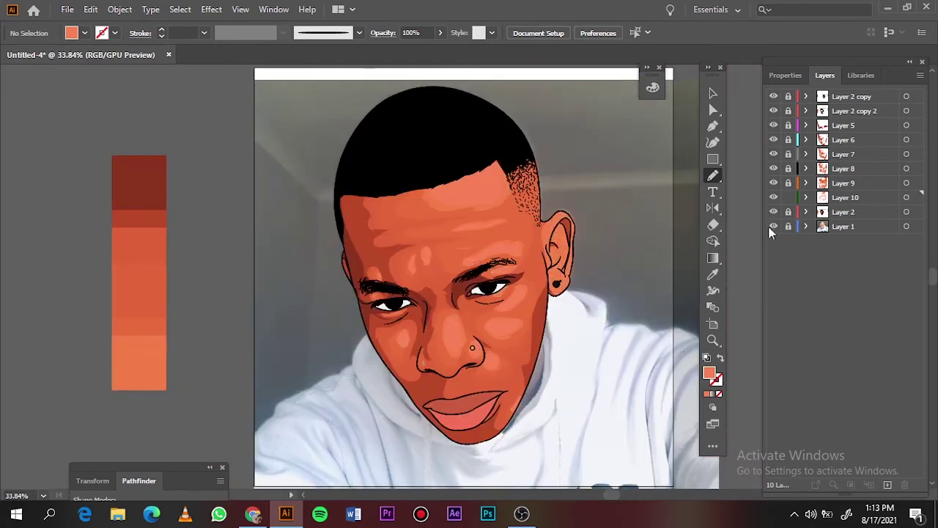
pyautogui.click(773, 226)
pyautogui.scroll(4, 543, 235)
# Step: On new Layer 11, set fill FC9A83 and draw light highlights on the forehead and nose
pyautogui.click(887, 484)
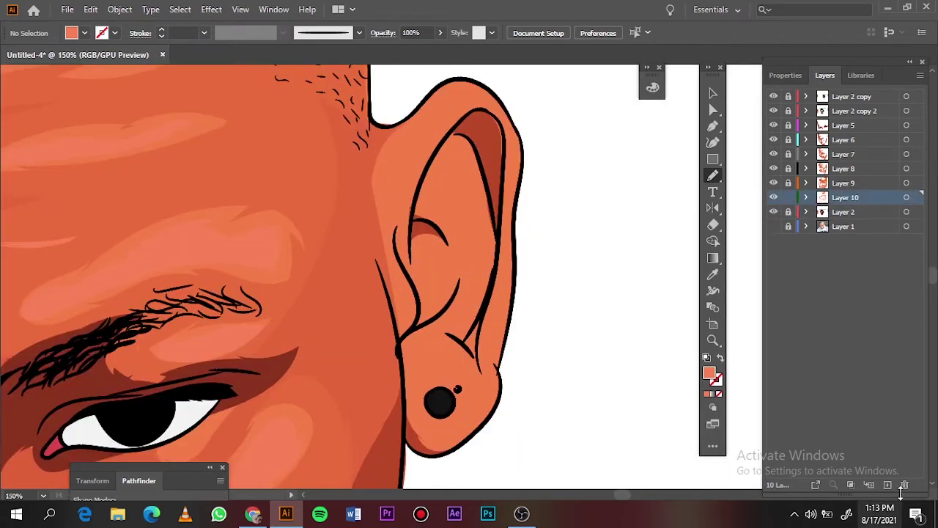
pyautogui.doubleClick(709, 373)
pyautogui.click(854, 76)
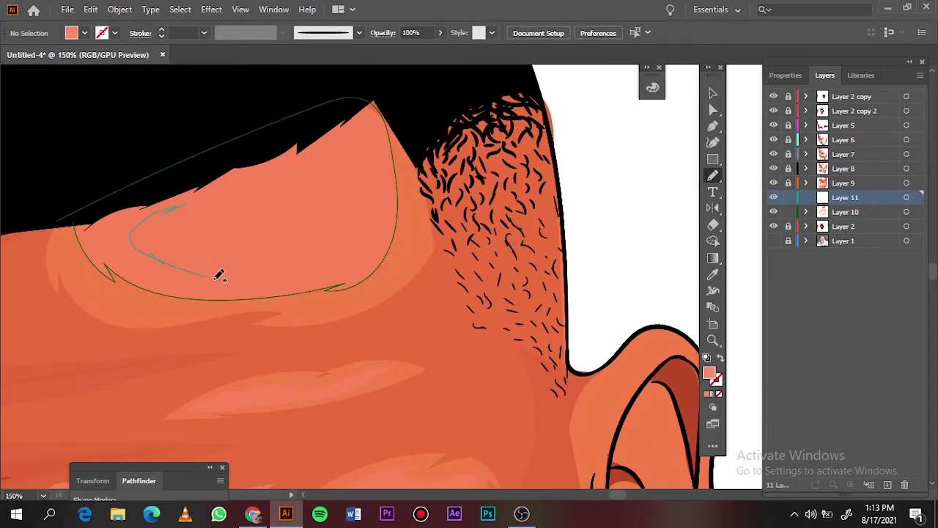
pyautogui.moveTo(218, 274); pyautogui.dragTo(147, 241)
pyautogui.hotkey('ctrl', '0')
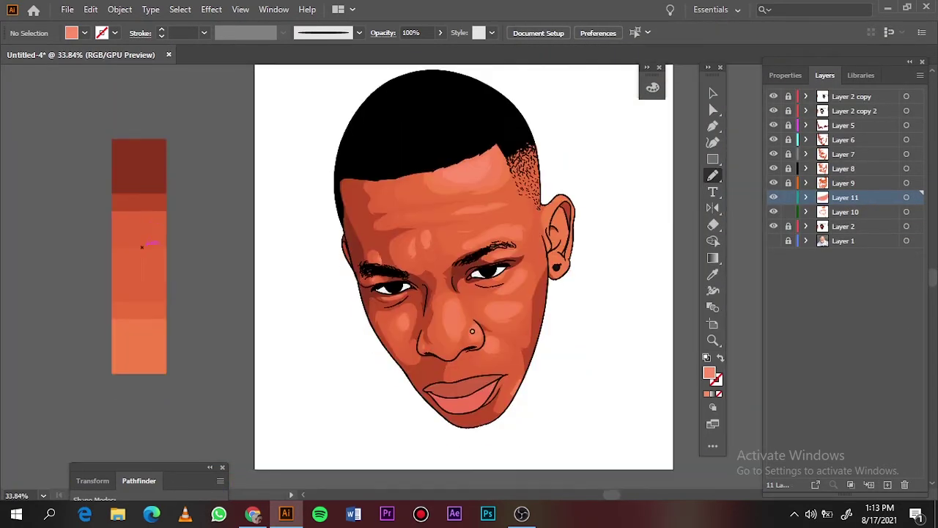
pyautogui.scroll(5, 430, 293)
pyautogui.moveTo(438, 252); pyautogui.dragTo(437, 213)
pyautogui.hotkey('ctrl', '0')
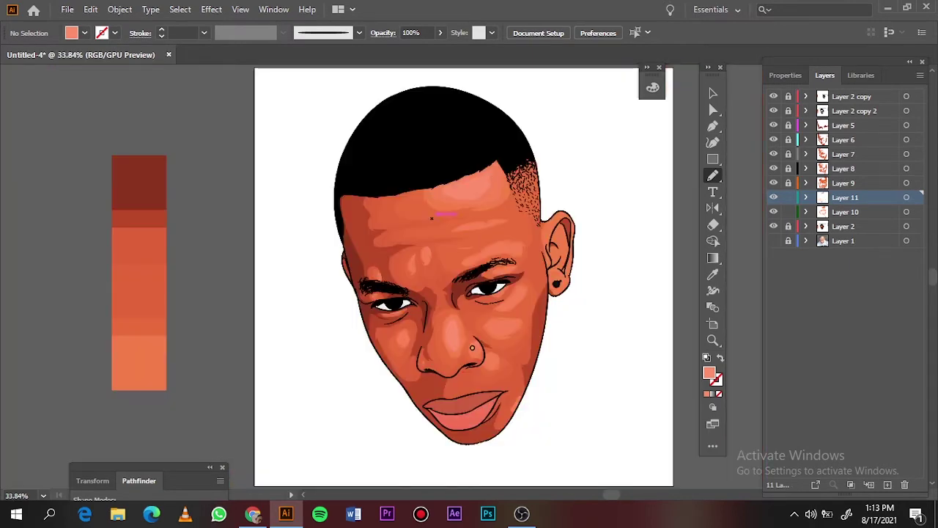
# Step: Create Layer 12 with a lighter peach fill colour for more highlights
pyautogui.hotkey('ctrl', 'l')
pyautogui.doubleClick(708, 373)
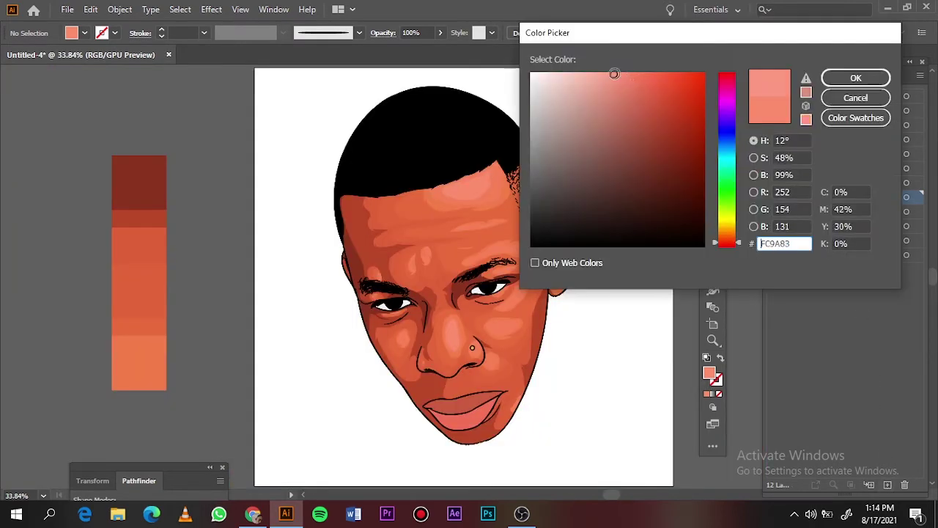
pyautogui.click(854, 77)
pyautogui.scroll(5, 459, 353)
pyautogui.scroll(3, 459, 353)
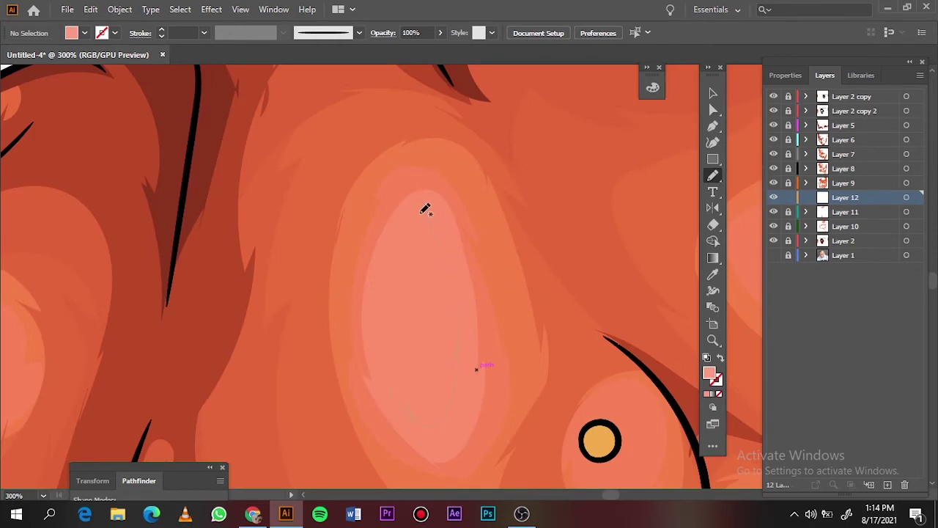
pyautogui.hotkey('ctrl', '0')
pyautogui.scroll(8, 345, 217)
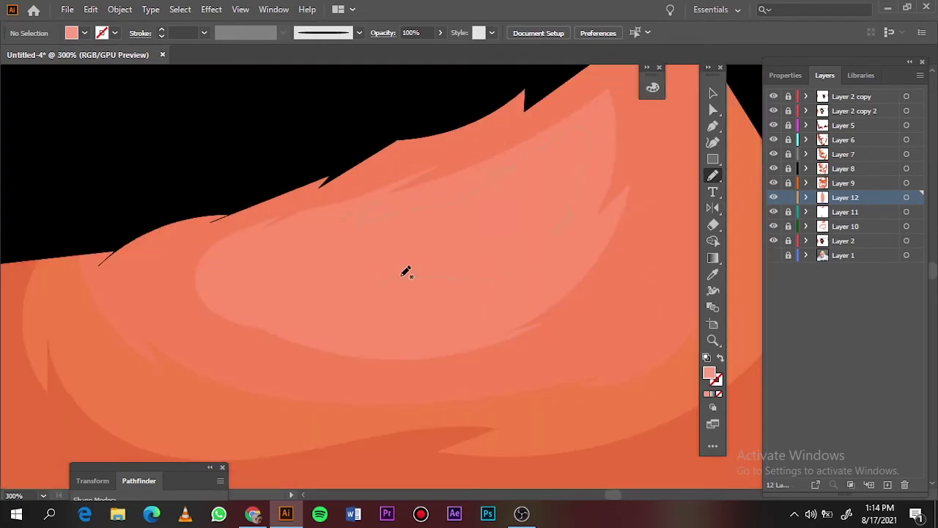
pyautogui.hotkey('ctrl', '0')
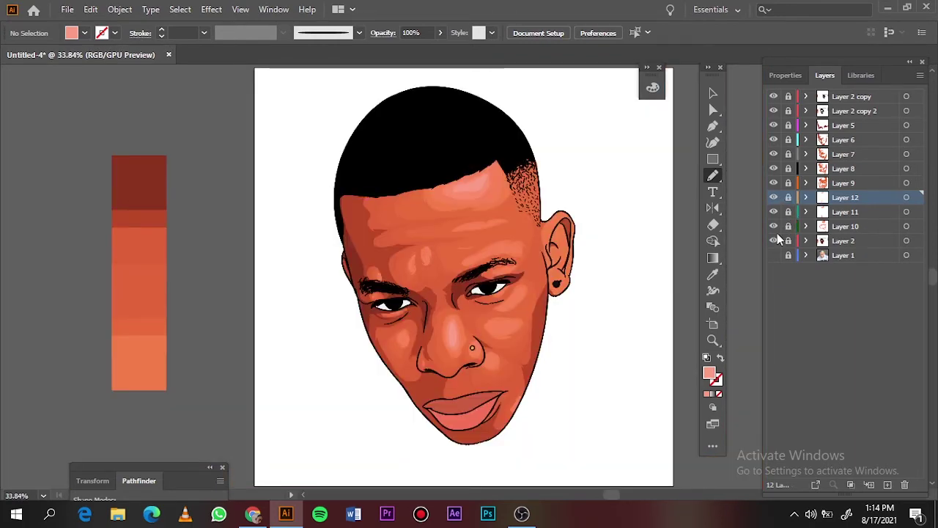
# Step: Show the reference photo, briefly show Layer 2, and target Layer 8
pyautogui.click(774, 253)
pyautogui.click(773, 241)
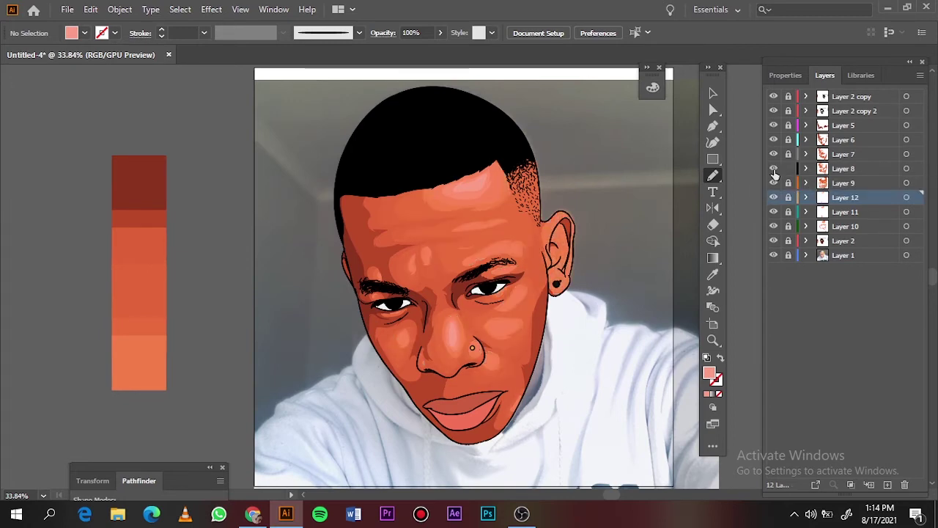
pyautogui.click(843, 169)
pyautogui.click(773, 241)
# Step: Draw orange shading shapes down the ear, at the earlobe and along its right edge
pyautogui.scroll(6, 507, 205)
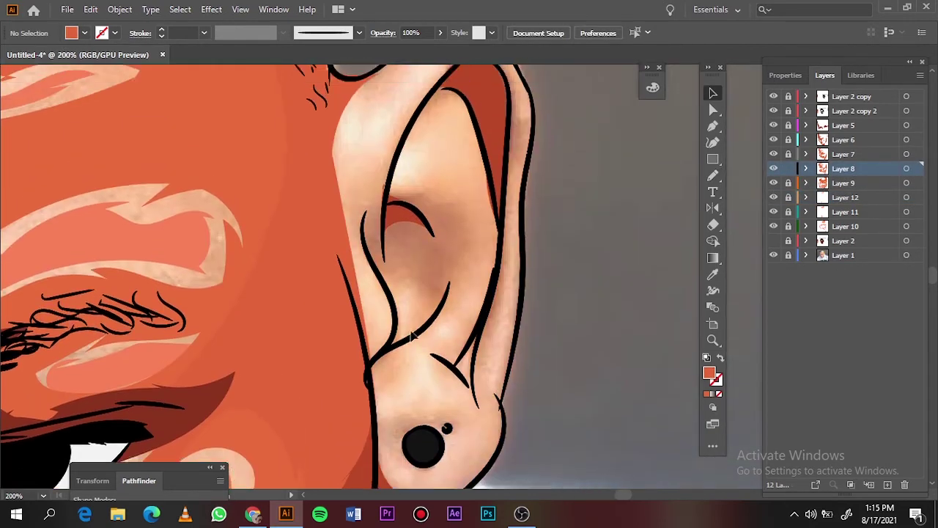
pyautogui.press('n')
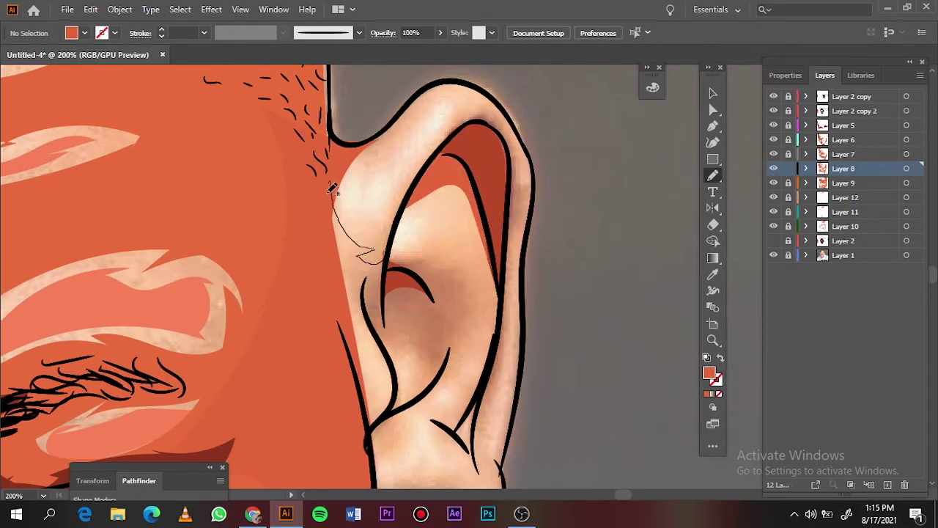
pyautogui.moveTo(329, 185); pyautogui.dragTo(422, 362)
pyautogui.moveTo(435, 262); pyautogui.dragTo(440, 265)
pyautogui.scroll(-3, 576, 351)
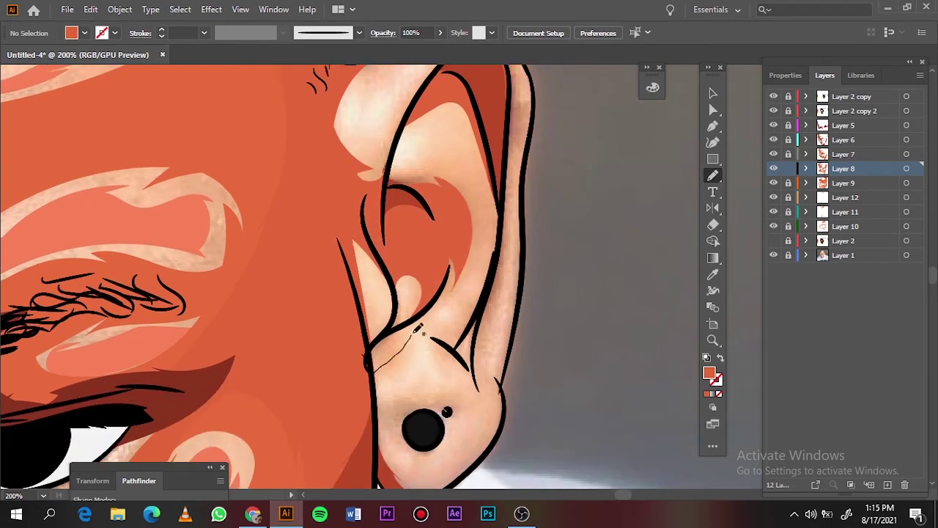
pyautogui.moveTo(415, 333); pyautogui.dragTo(409, 336)
pyautogui.scroll(-2, 409, 335)
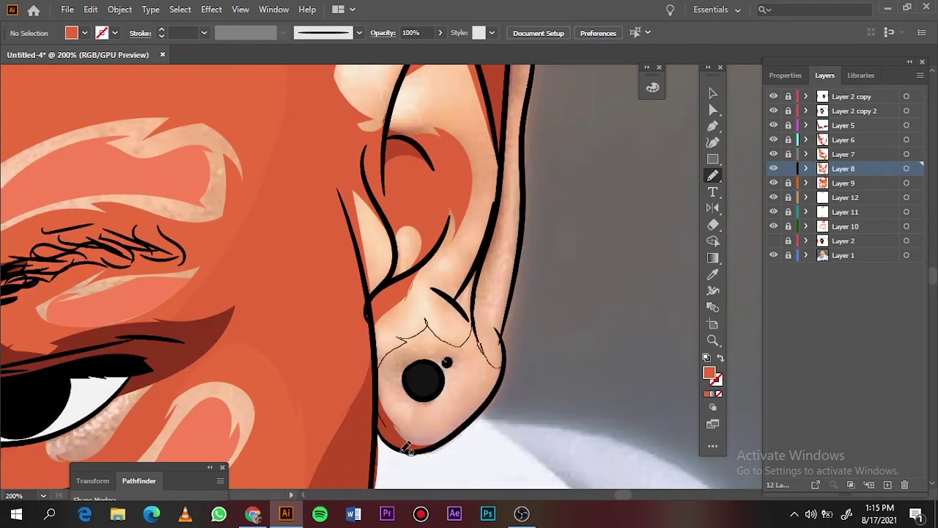
pyautogui.scroll(4, 466, 323)
pyautogui.hscroll(3, 466, 323)
pyautogui.moveTo(394, 368); pyautogui.dragTo(392, 370)
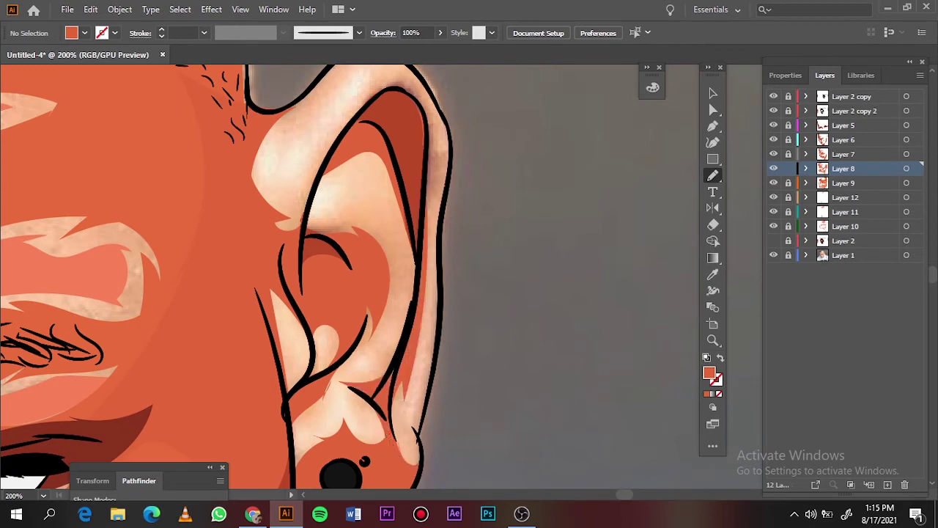
pyautogui.scroll(5, 394, 369)
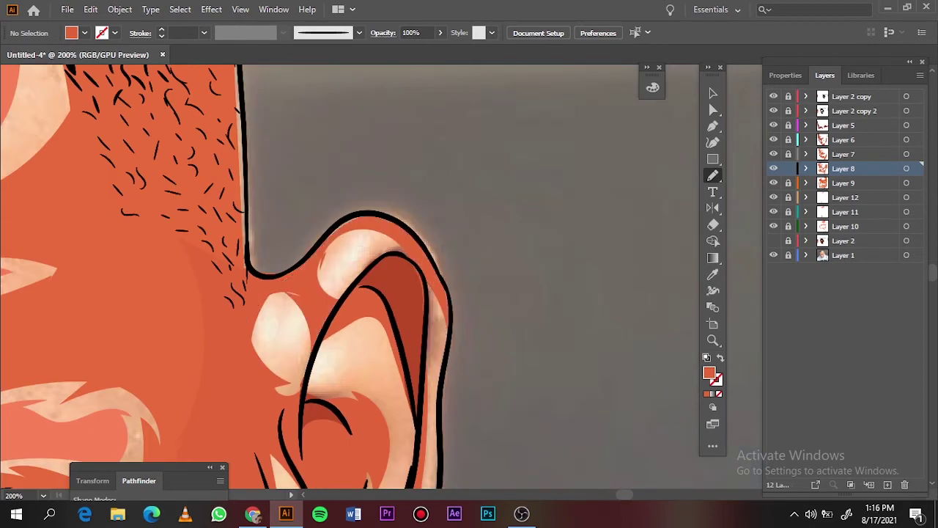
# Step: On Layer 9, cover the light band and lower highlight inside the ear with orange
pyautogui.click(773, 240)
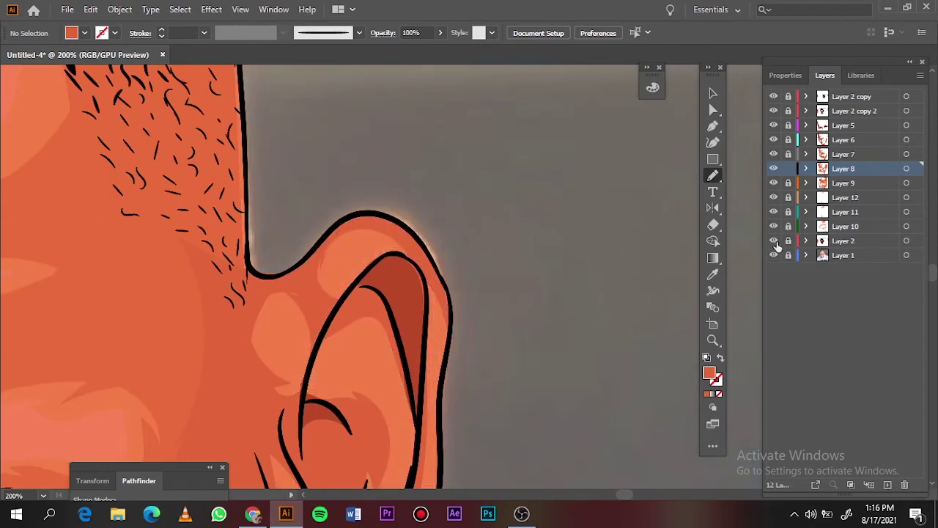
pyautogui.click(895, 190)
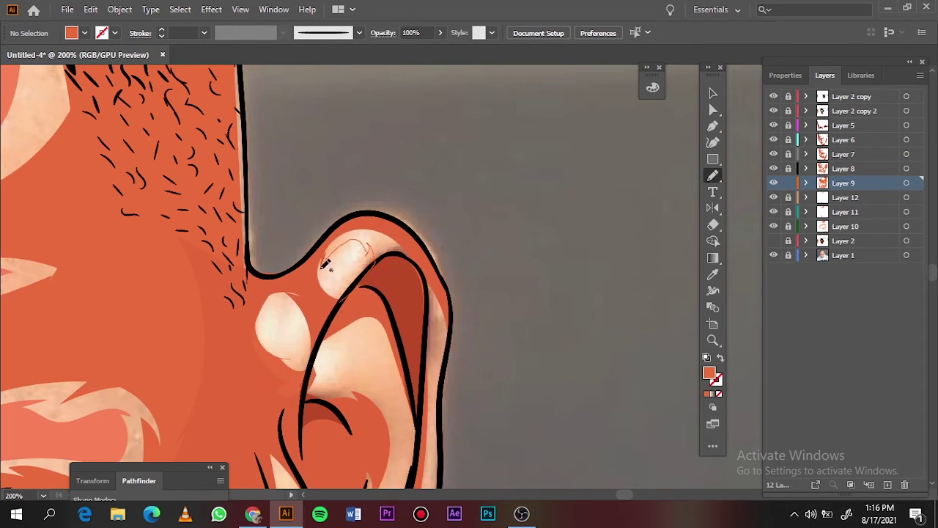
pyautogui.scroll(-5, 328, 219)
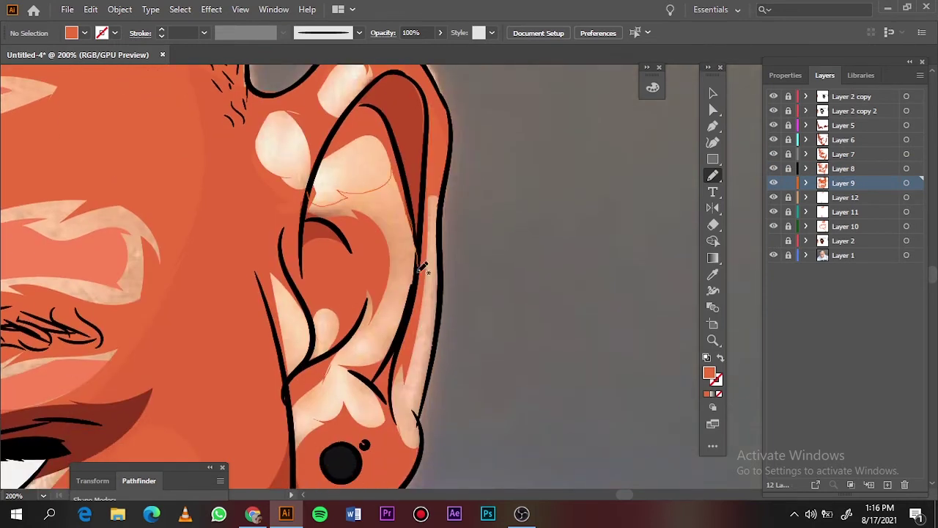
pyautogui.moveTo(422, 266); pyautogui.dragTo(310, 185)
pyautogui.moveTo(382, 402); pyautogui.dragTo(383, 421)
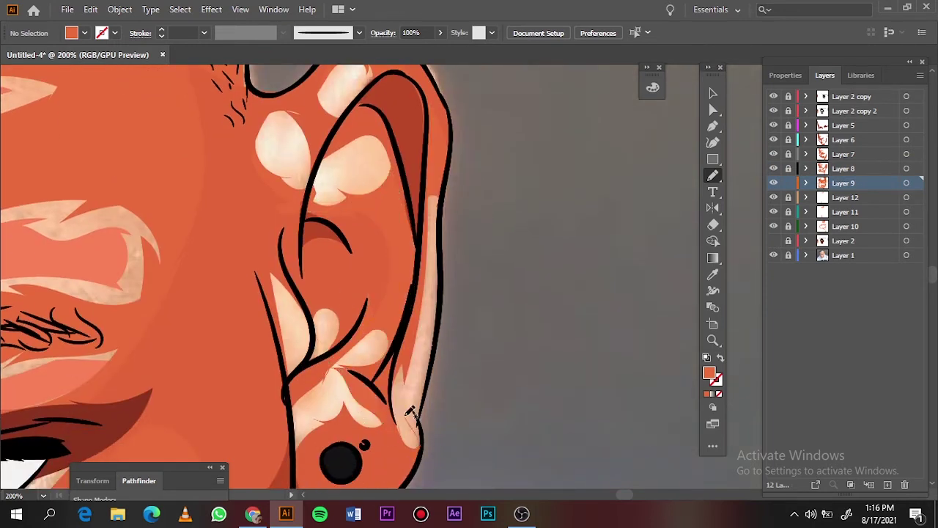
# Step: Turn Layer 2 back on, hide the reference photo and step through Layers 10 and 11
pyautogui.hotkey('ctrl', '0')
pyautogui.click(773, 240)
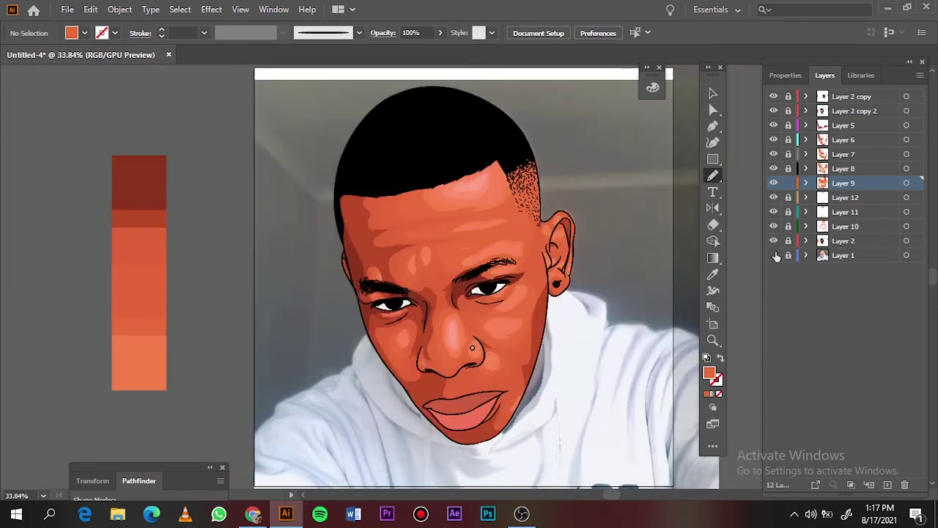
pyautogui.click(774, 255)
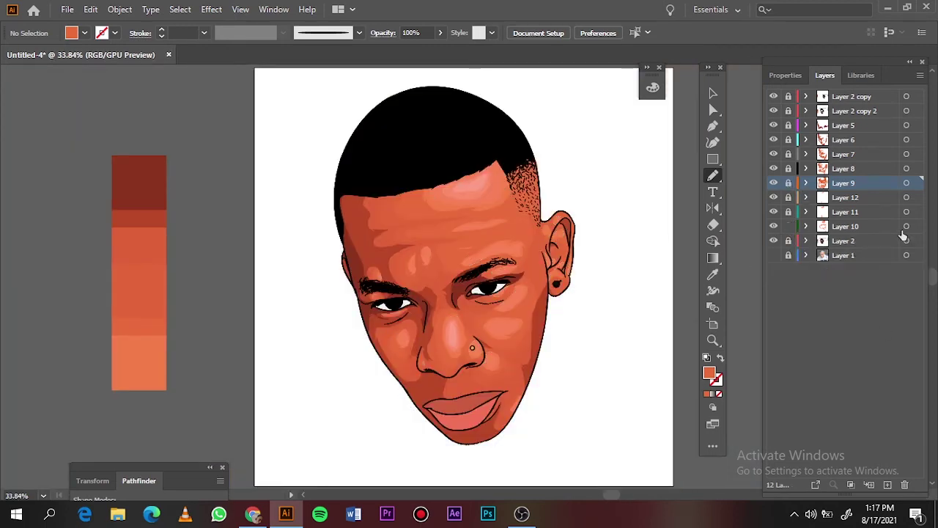
pyautogui.click(845, 226)
pyautogui.scroll(4, 536, 268)
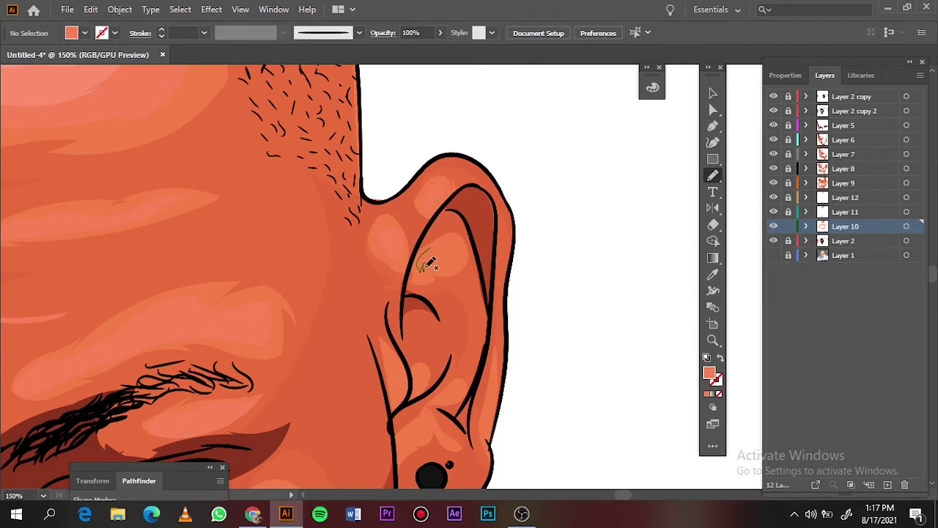
pyautogui.click(845, 211)
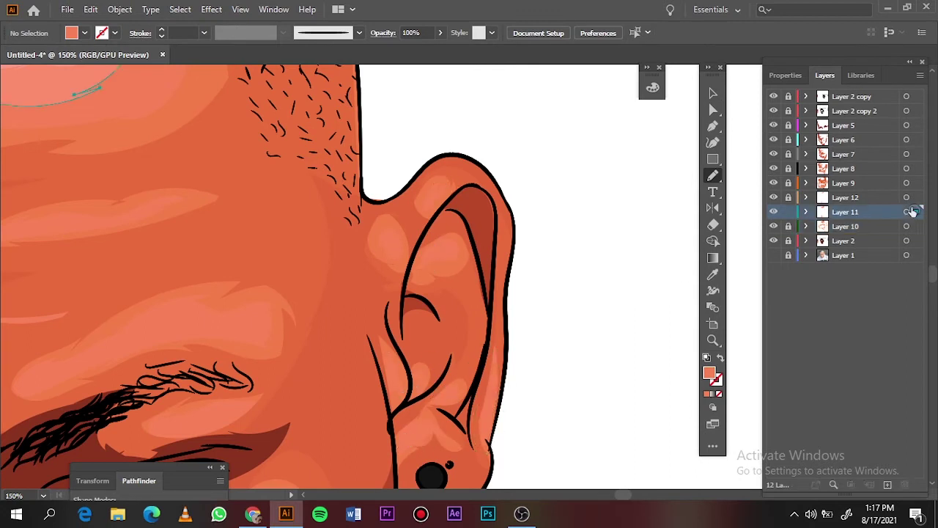
# Step: Unlock Layer 12, add new Layer 13 for eye shading, and zoom in on the eye
pyautogui.click(788, 197)
pyautogui.click(845, 197)
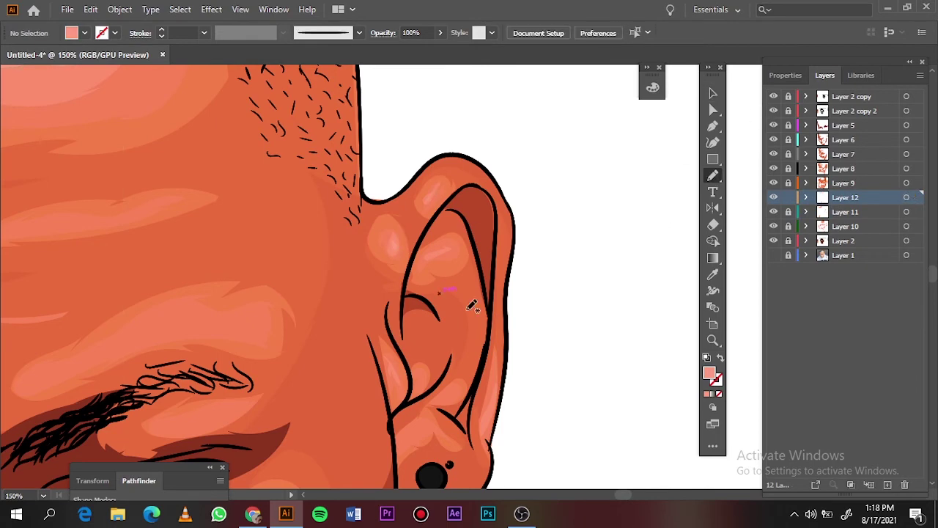
pyautogui.hotkey('ctrl', '0')
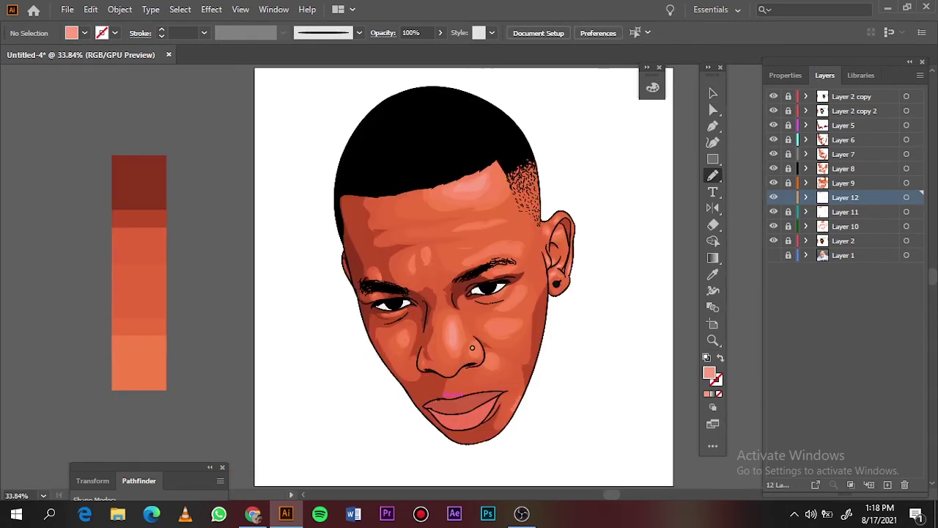
pyautogui.click(850, 110)
pyautogui.click(886, 485)
# Step: Set a mauve fill and draw shadows along the tops of both eye whites
pyautogui.scroll(6, 388, 299)
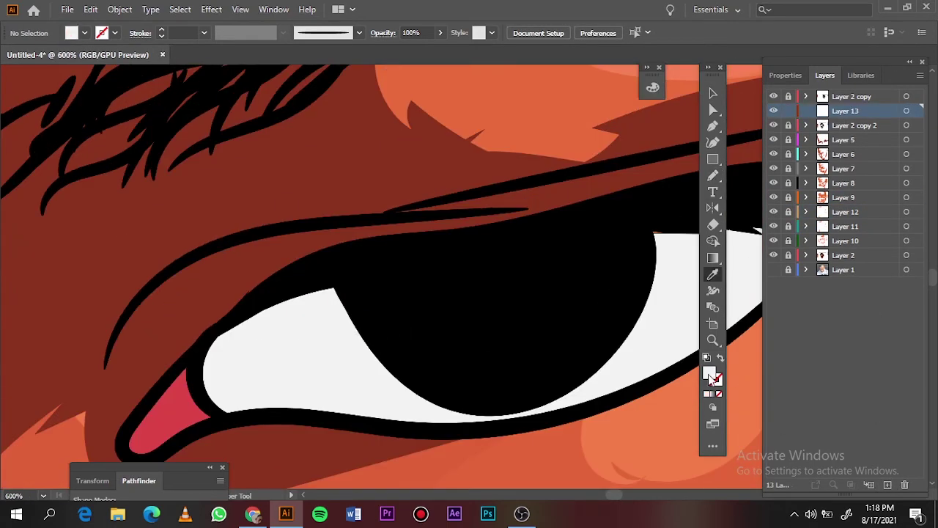
pyautogui.doubleClick(708, 373)
pyautogui.moveTo(721, 140); pyautogui.dragTo(724, 92)
pyautogui.click(856, 78)
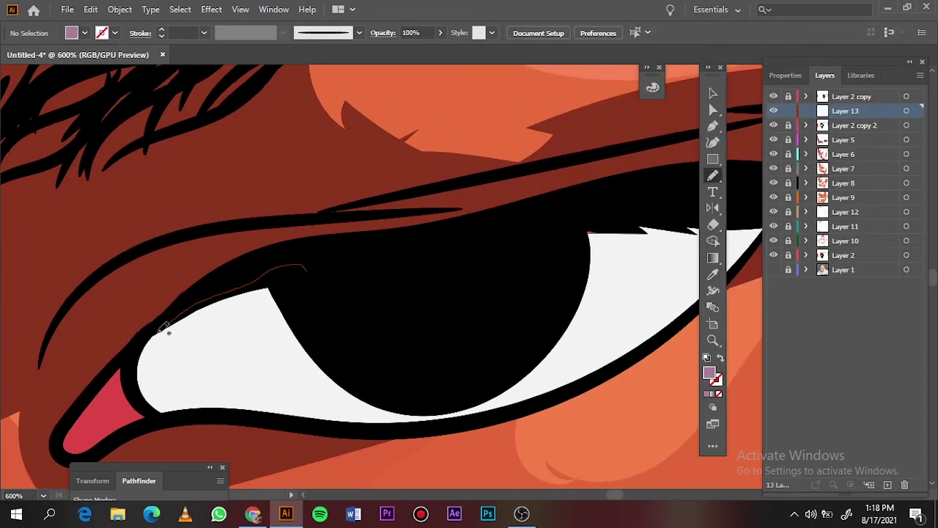
pyautogui.moveTo(160, 331); pyautogui.dragTo(345, 289)
pyautogui.scroll(-1, 359, 227)
pyautogui.moveTo(477, 234); pyautogui.dragTo(478, 238)
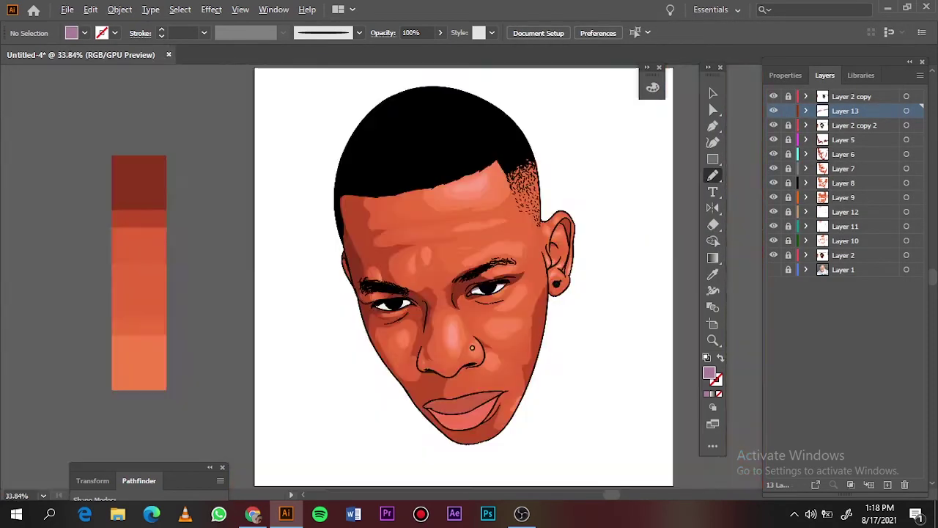
pyautogui.moveTo(283, 304); pyautogui.dragTo(608, 295)
# Step: Set the fill to #0A0A0A and draw a near-black shadow inside the pupil
pyautogui.hotkey('ctrl', '0')
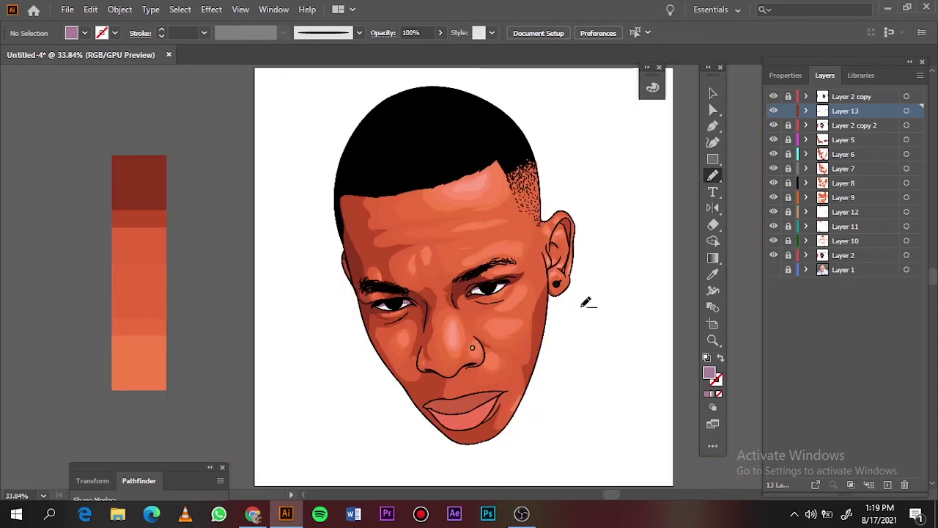
pyautogui.scroll(5, 590, 299)
pyautogui.press('i')
pyautogui.click(550, 278)
pyautogui.doubleClick(709, 372)
pyautogui.write('0a0a0a')
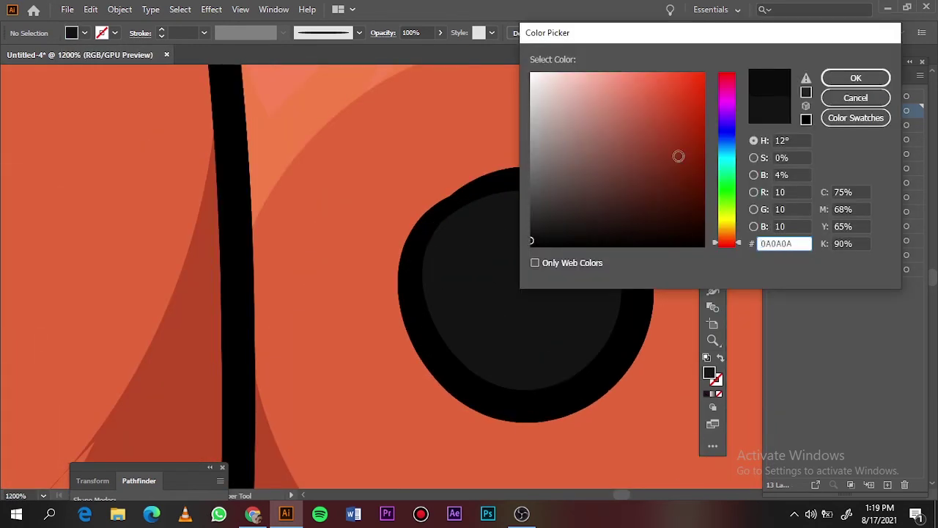
pyautogui.press('Return')
pyautogui.moveTo(545, 194); pyautogui.dragTo(546, 176)
# Step: Sample the orange fill and draw a brown shadow around the inner orange circle
pyautogui.hotkey('ctrl', '0')
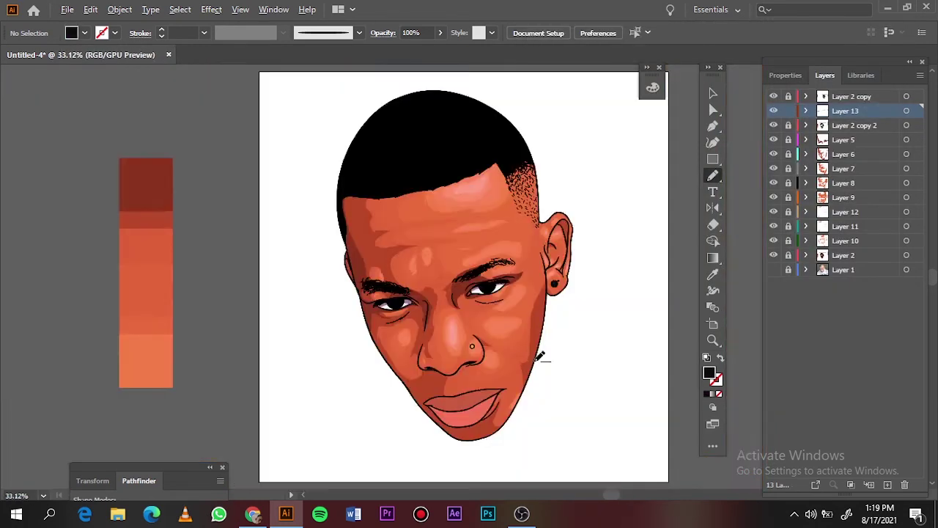
pyautogui.scroll(5, 427, 331)
pyautogui.press('i')
pyautogui.click(427, 331)
pyautogui.doubleClick(708, 373)
pyautogui.scroll(3, 388, 349)
pyautogui.press('n')
pyautogui.moveTo(416, 272); pyautogui.dragTo(416, 277)
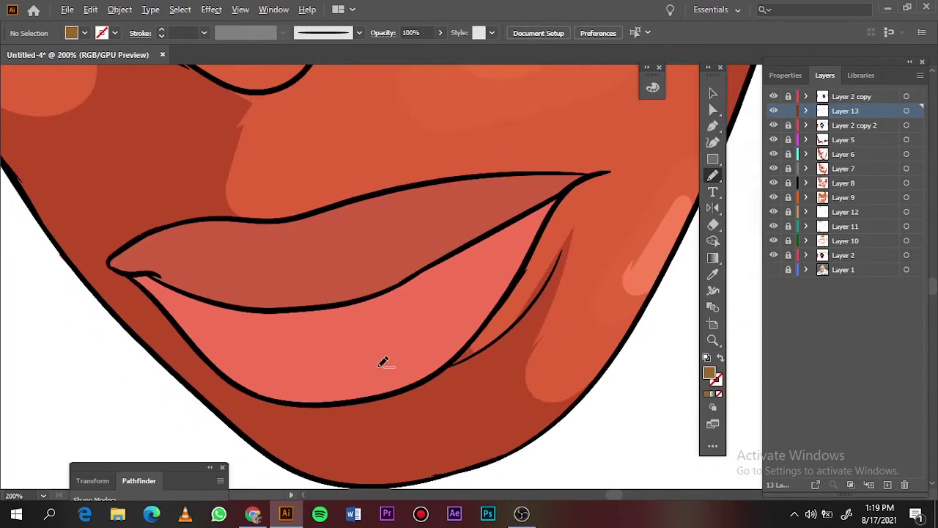
# Step: Pick up the lip's red as fill and draw jagged red shading along the lower lip
pyautogui.press('i')
pyautogui.click(383, 360)
pyautogui.click(773, 269)
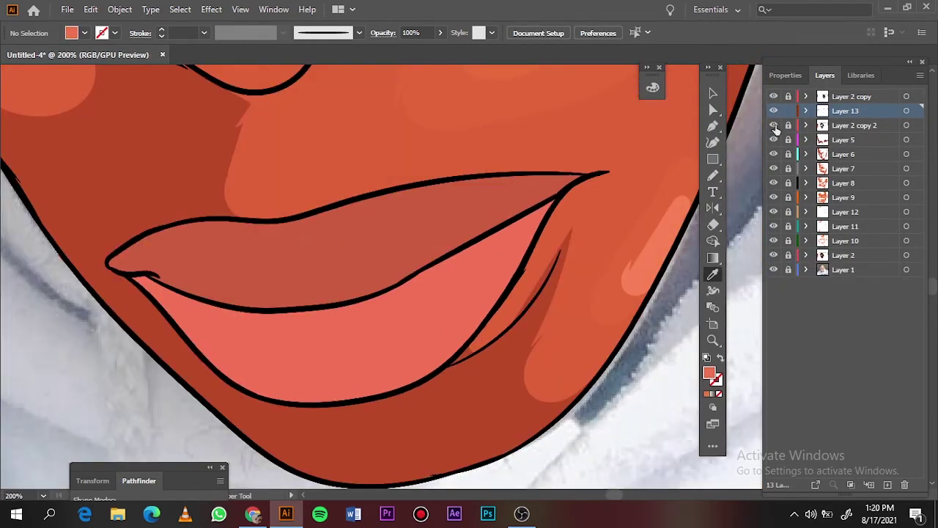
pyautogui.click(774, 255)
pyautogui.click(774, 269)
pyautogui.doubleClick(708, 372)
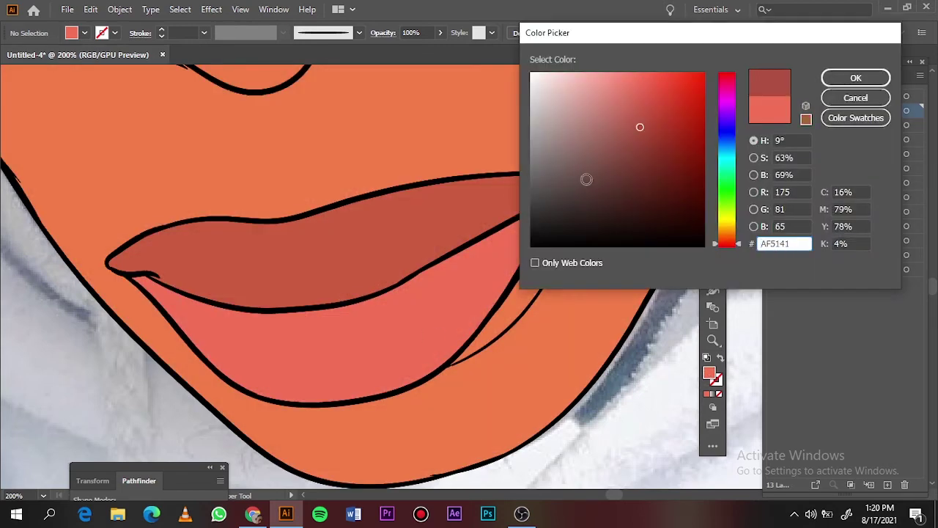
pyautogui.press('Return')
pyautogui.click(773, 255)
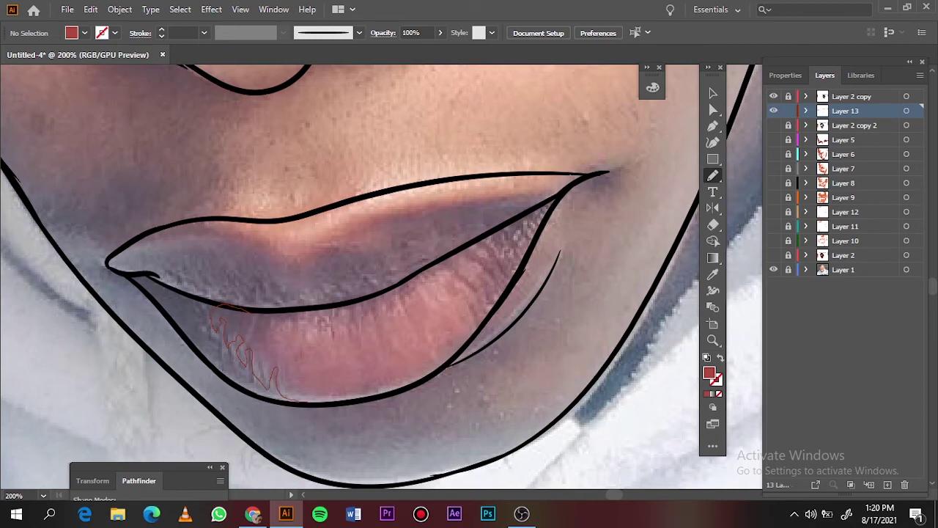
pyautogui.moveTo(213, 309); pyautogui.dragTo(128, 275)
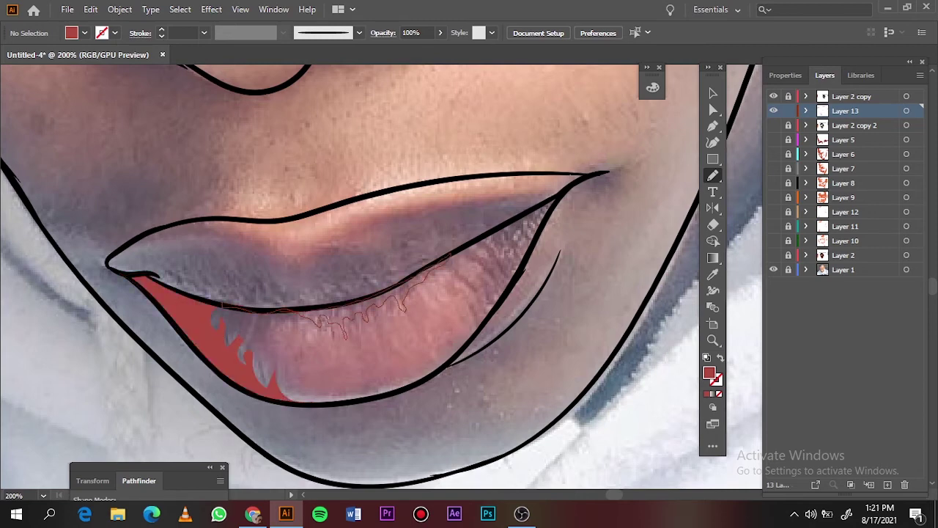
pyautogui.moveTo(448, 257); pyautogui.dragTo(472, 248)
pyautogui.moveTo(556, 198)
pyautogui.mouseDown()
pyautogui.moveTo(466, 246)
pyautogui.moveTo(492, 252)
pyautogui.mouseUp()
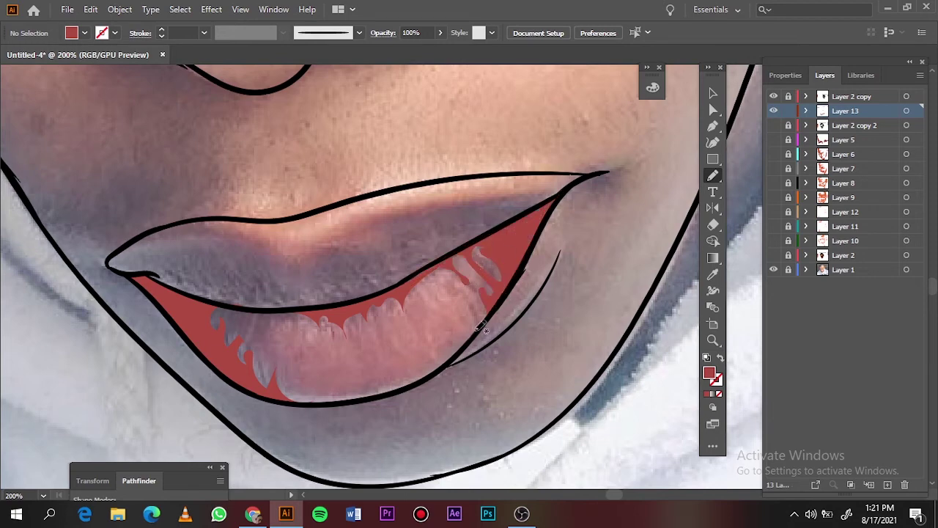
# Step: Switch to a dark-red fill and draw a dark-red shape on the upper lip
pyautogui.click(773, 255)
pyautogui.click(773, 255)
pyautogui.click(773, 255)
pyautogui.doubleClick(709, 373)
pyautogui.click(855, 77)
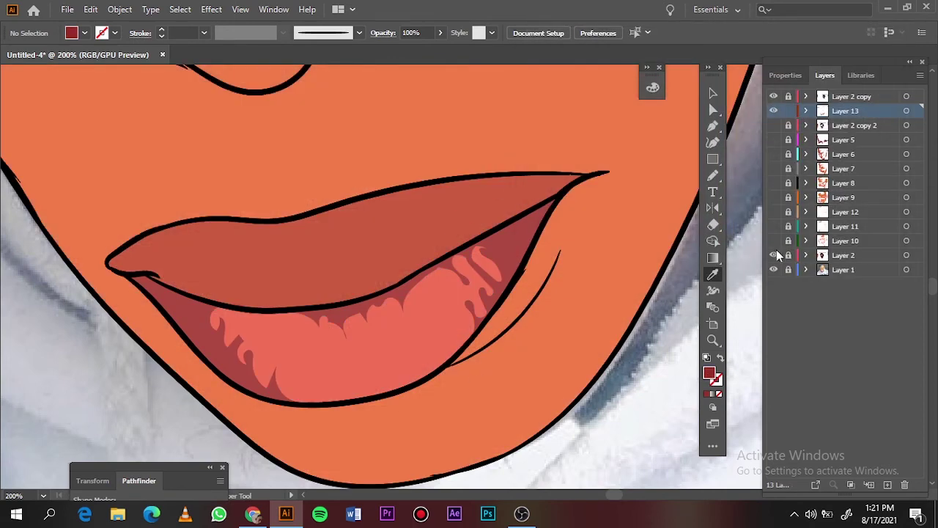
pyautogui.click(773, 255)
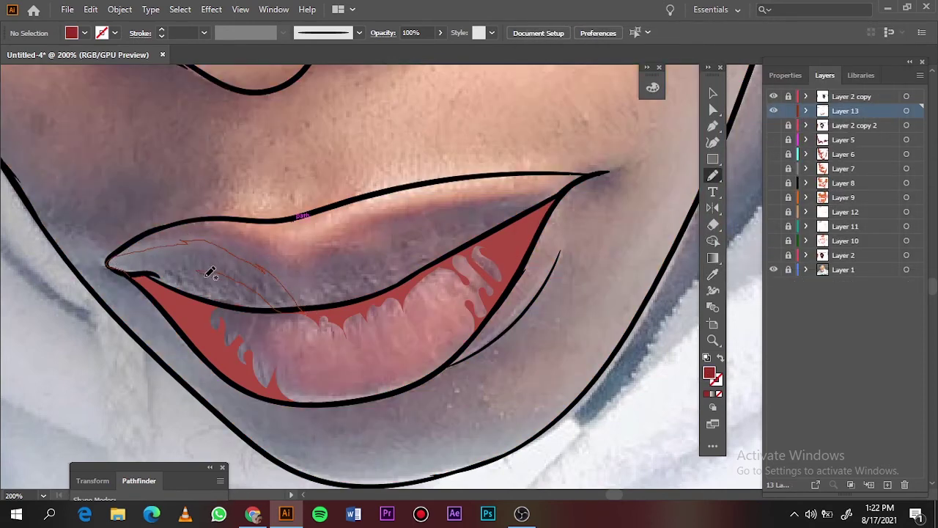
pyautogui.moveTo(287, 290); pyautogui.dragTo(316, 254)
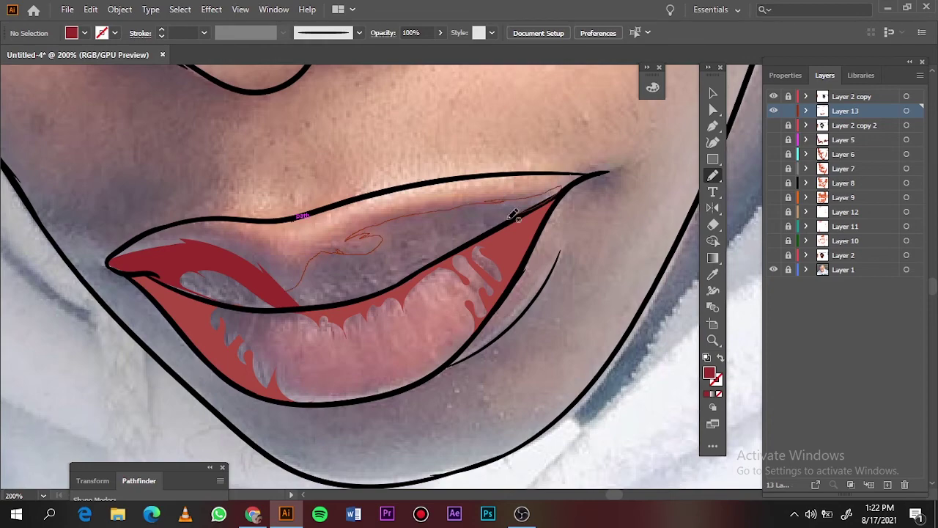
pyautogui.moveTo(368, 277); pyautogui.dragTo(322, 293)
# Step: Compare against the photo and add more dark-red detail to the upper lip
pyautogui.hotkey('ctrl', '0')
pyautogui.click(773, 255)
pyautogui.click(773, 270)
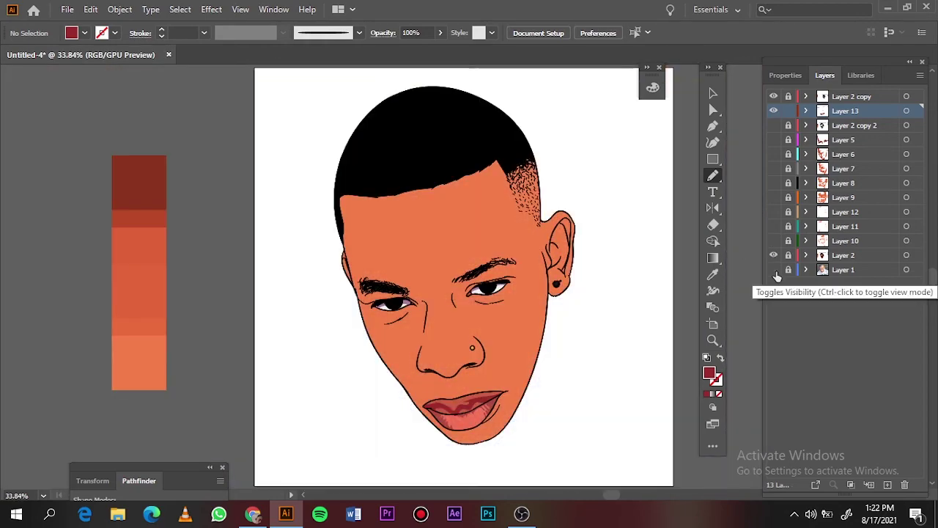
pyautogui.click(773, 270)
pyautogui.click(773, 255)
pyautogui.scroll(5, 460, 405)
pyautogui.scroll(3, 460, 405)
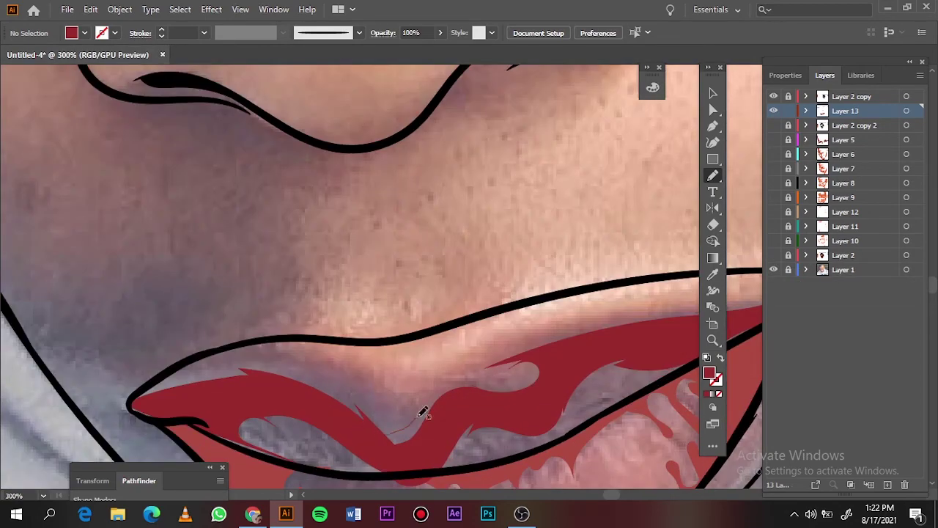
pyautogui.moveTo(407, 424); pyautogui.dragTo(285, 356)
pyautogui.moveTo(314, 416); pyautogui.dragTo(345, 419)
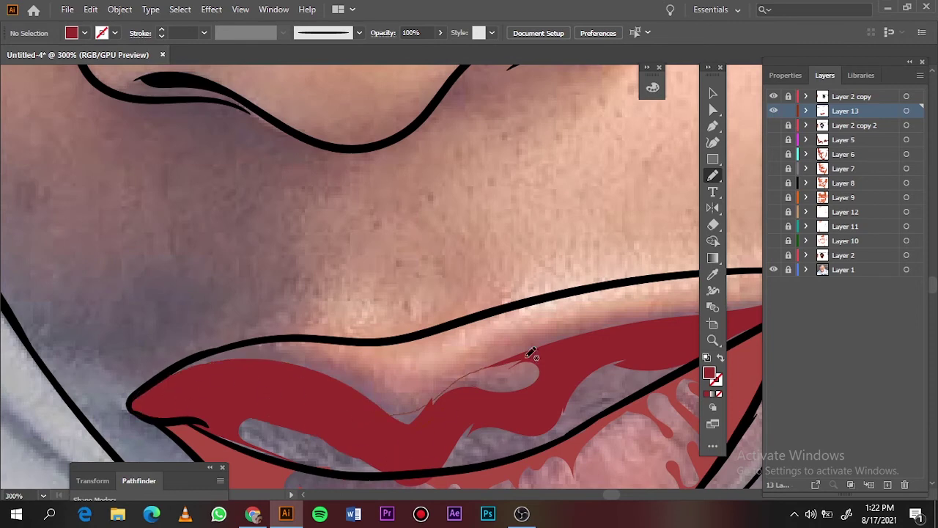
# Step: Check the lip shading against the reference photo and add new Layer 14
pyautogui.hotkey('ctrl', '0')
pyautogui.click(773, 255)
pyautogui.click(773, 269)
pyautogui.click(773, 269)
pyautogui.click(773, 270)
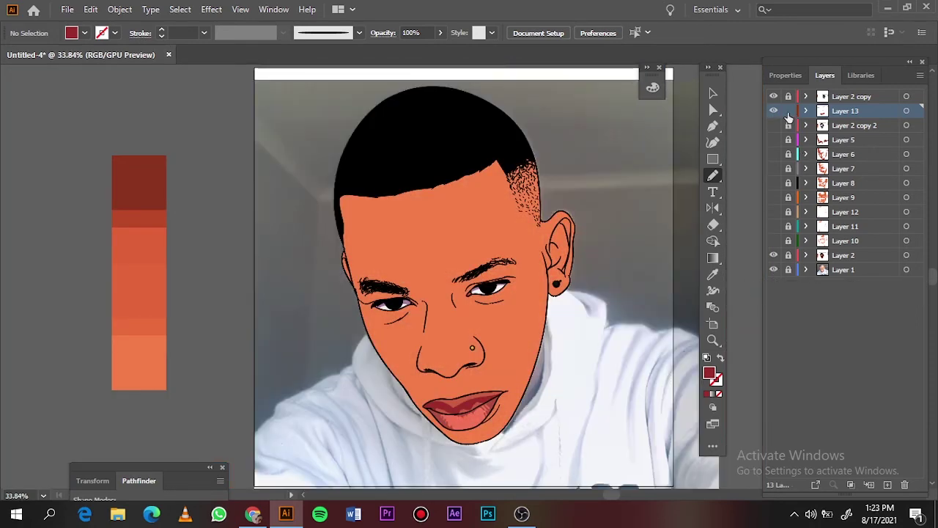
pyautogui.hotkey('ctrl', 'l')
# Step: Set a tan-brown fill and draw shading over the tan circle
pyautogui.scroll(5, 473, 352)
pyautogui.scroll(4, 484, 304)
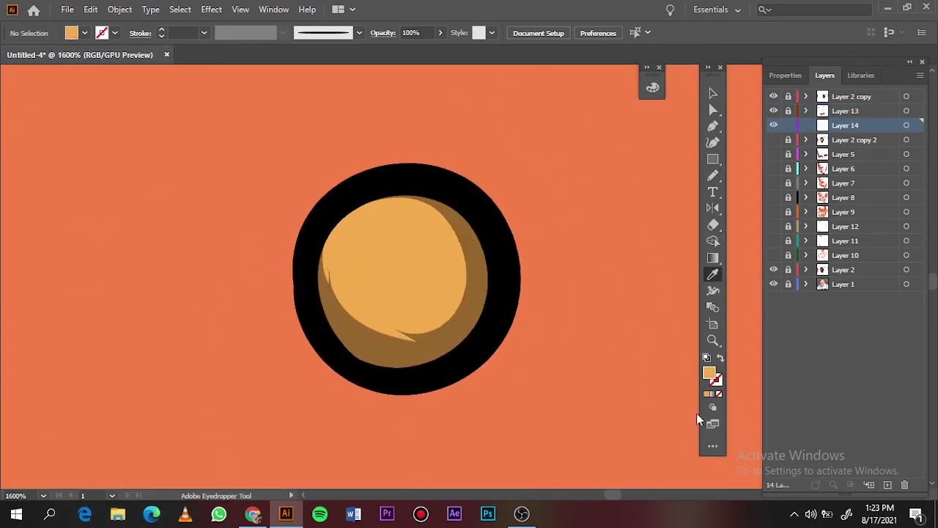
pyautogui.doubleClick(709, 373)
pyautogui.click(659, 139)
pyautogui.click(894, 78)
pyautogui.moveTo(393, 190); pyautogui.dragTo(341, 203)
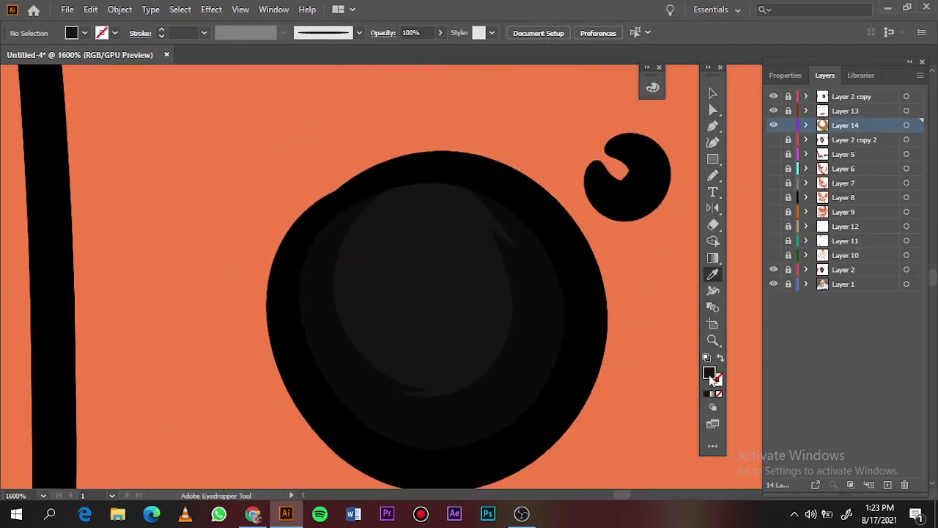
# Step: Draw a dark shadow shape inside the black circle
pyautogui.doubleClick(709, 373)
pyautogui.click(854, 78)
pyautogui.press('n')
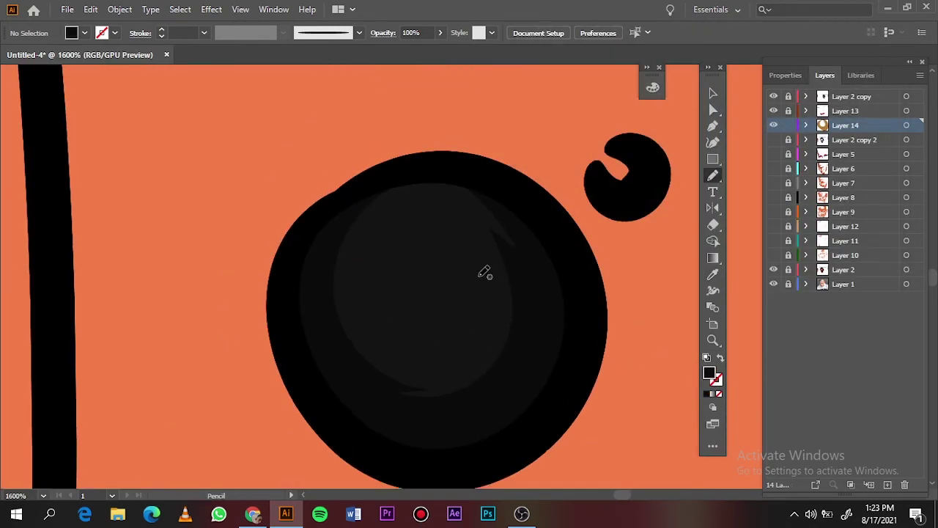
pyautogui.moveTo(482, 271); pyautogui.dragTo(424, 171)
pyautogui.moveTo(354, 337); pyautogui.dragTo(366, 251)
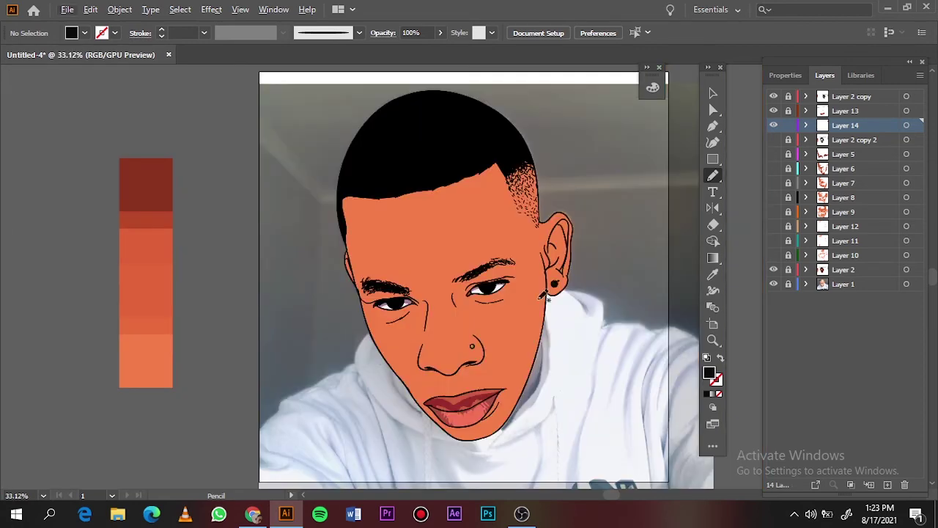
pyautogui.hotkey('ctrl', '0')
# Step: Pick a darker red fill and draw red shading and highlight streaks on the lower lip
pyautogui.scroll(5, 469, 377)
pyautogui.press('i')
pyautogui.click(482, 373)
pyautogui.doubleClick(708, 373)
pyautogui.click(638, 94)
pyautogui.click(855, 77)
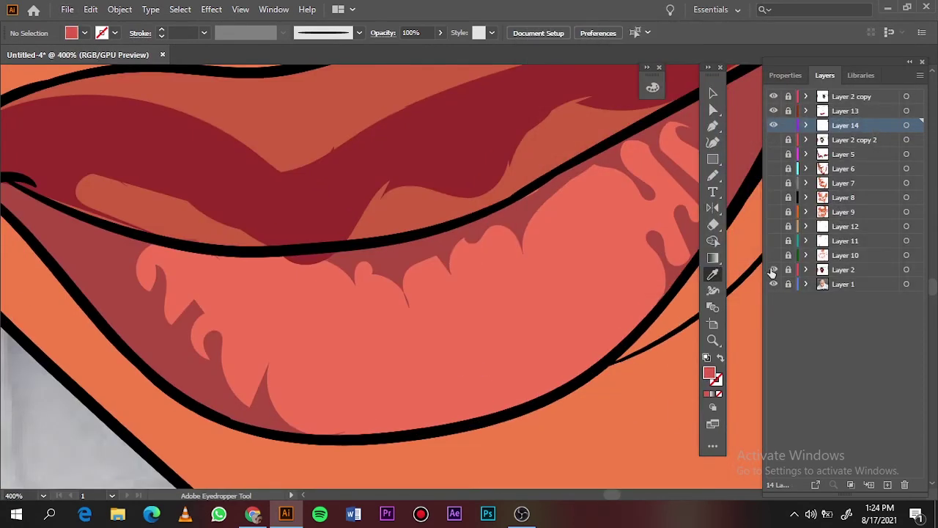
pyautogui.press('n')
pyautogui.moveTo(312, 434); pyautogui.dragTo(306, 432)
pyautogui.hscroll(3, 491, 369)
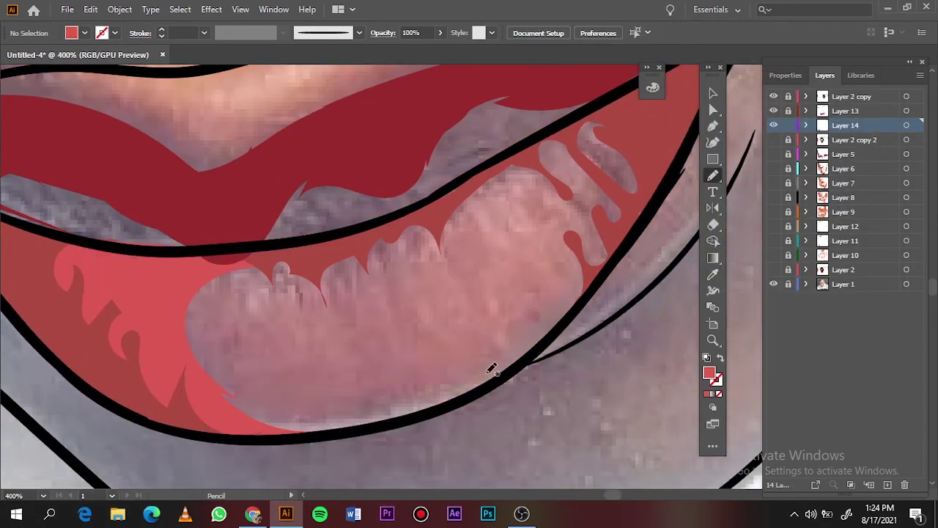
pyautogui.moveTo(506, 145); pyautogui.dragTo(513, 143)
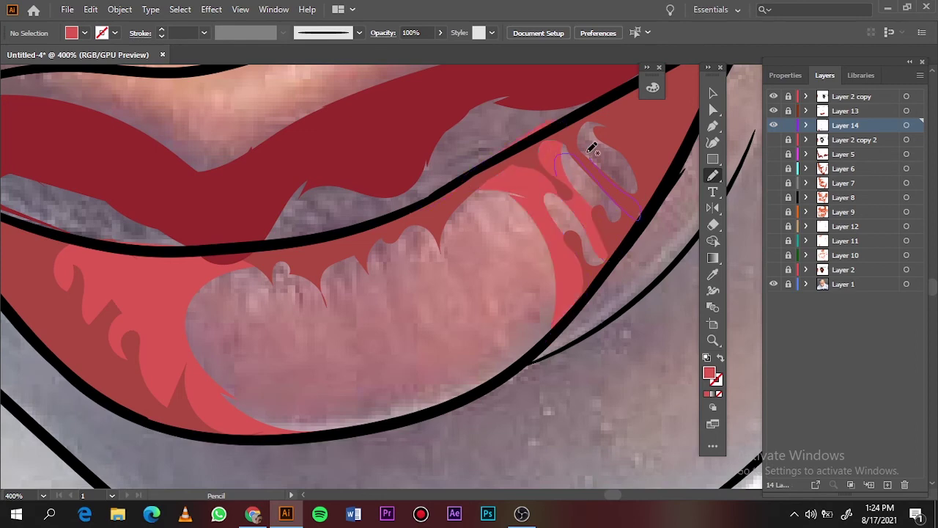
pyautogui.moveTo(591, 175); pyautogui.dragTo(615, 207)
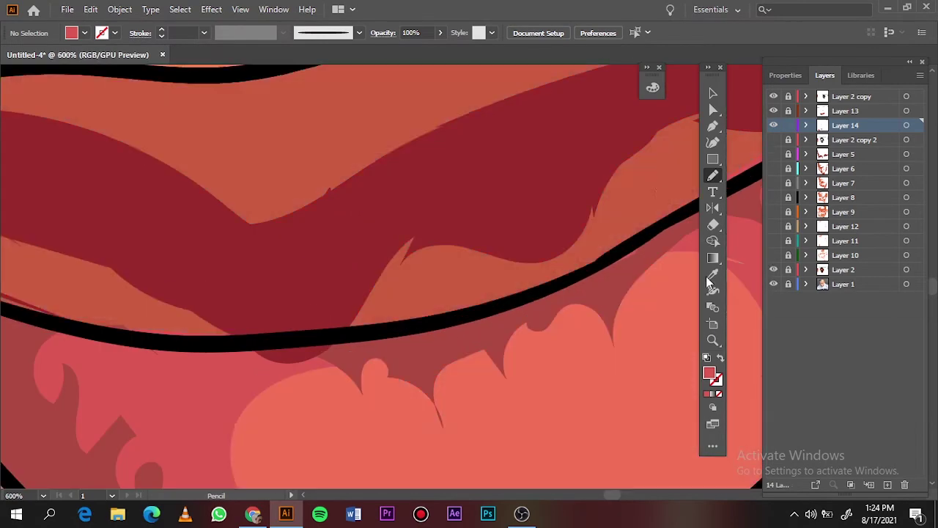
# Step: Trace salmon shapes along the lower and upper lip edges
pyautogui.press('i')
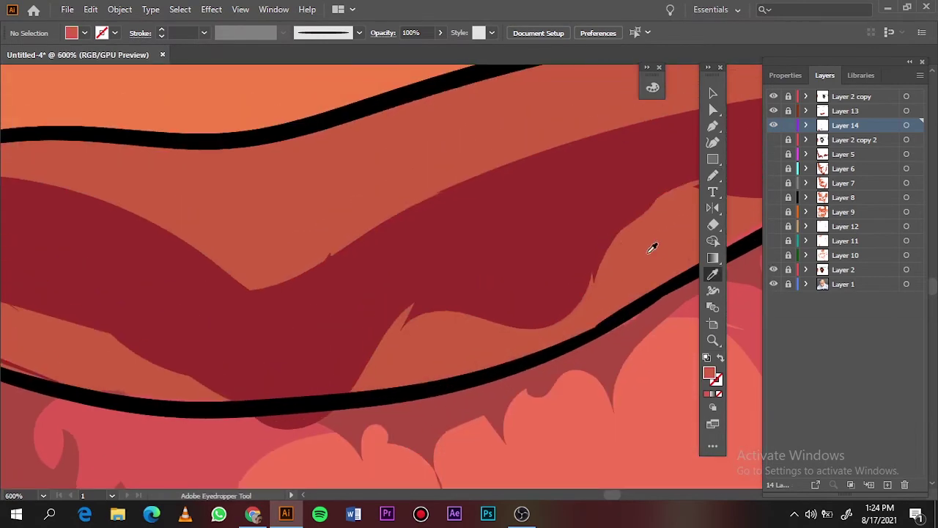
pyautogui.doubleClick(708, 372)
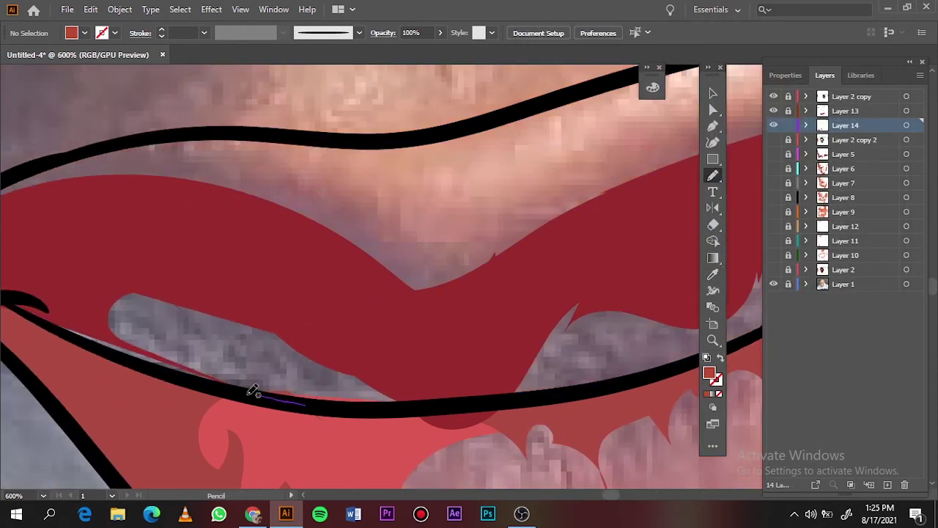
pyautogui.moveTo(251, 391); pyautogui.dragTo(168, 373)
pyautogui.hotkey('ctrl', '-')
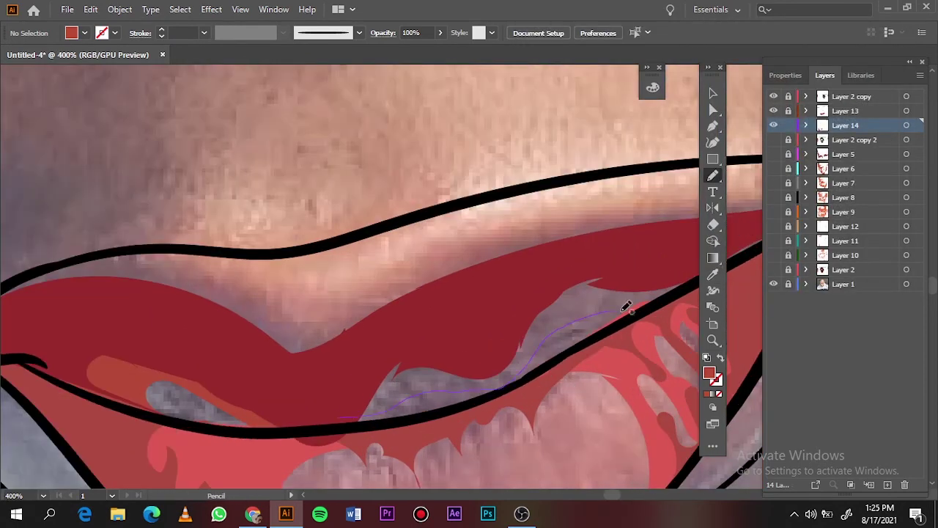
pyautogui.moveTo(625, 306); pyautogui.dragTo(359, 415)
pyautogui.moveTo(359, 414); pyautogui.dragTo(451, 380)
pyautogui.moveTo(401, 264); pyautogui.dragTo(31, 300)
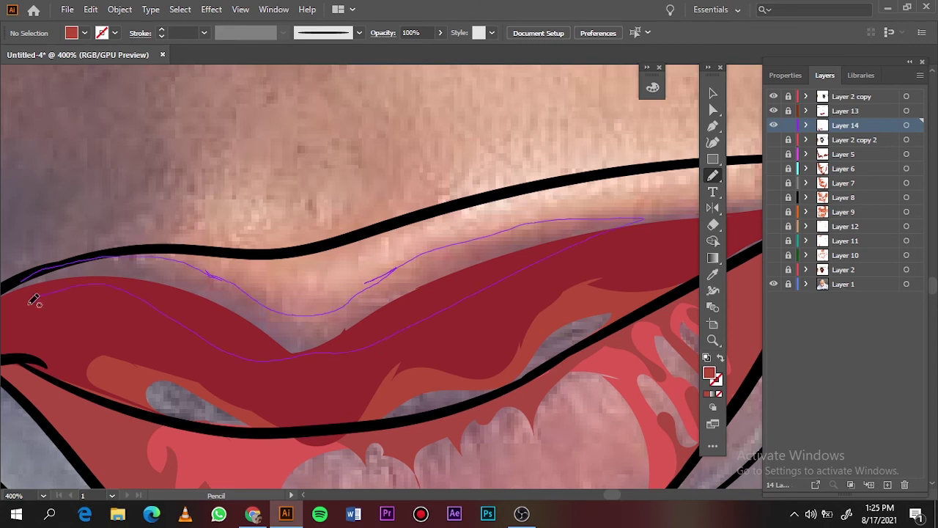
pyautogui.hotkey('ctrl', '0')
# Step: Show all artwork layers and hide the reference photo to view the face on white
pyautogui.scroll(5, 443, 394)
pyautogui.hotkey('ctrl', '0')
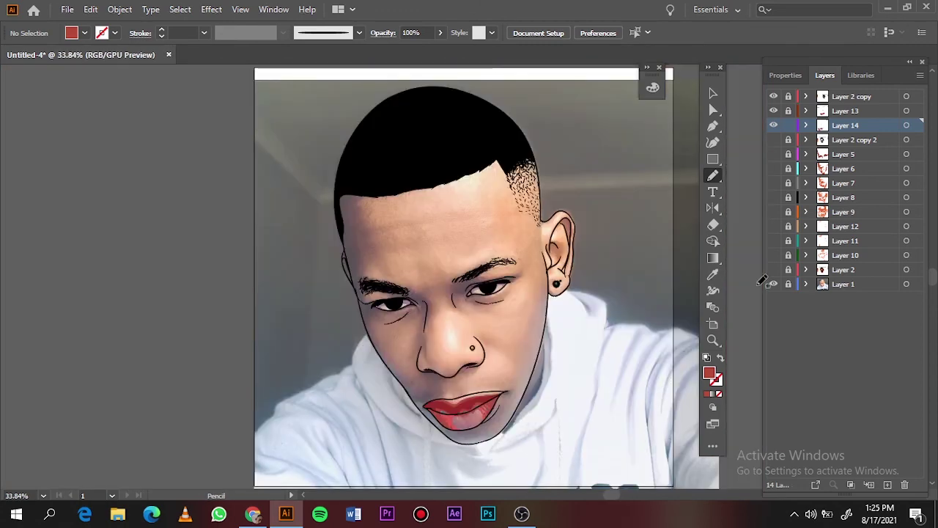
pyautogui.moveTo(773, 139); pyautogui.dragTo(773, 269)
pyautogui.click(773, 283)
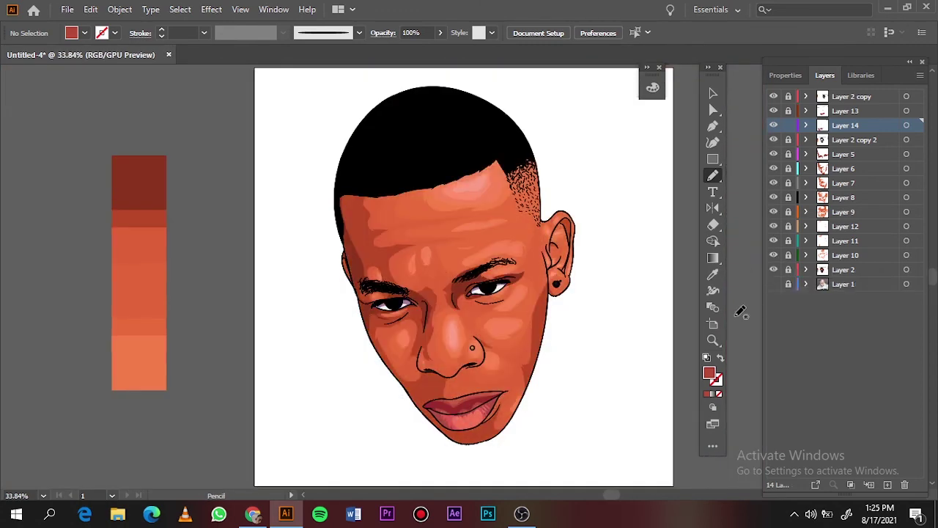
# Step: Isolate the lips and recolour the lip shape to a darker crimson
pyautogui.click(773, 284)
pyautogui.moveTo(773, 124); pyautogui.dragTo(773, 254)
pyautogui.scroll(5, 461, 400)
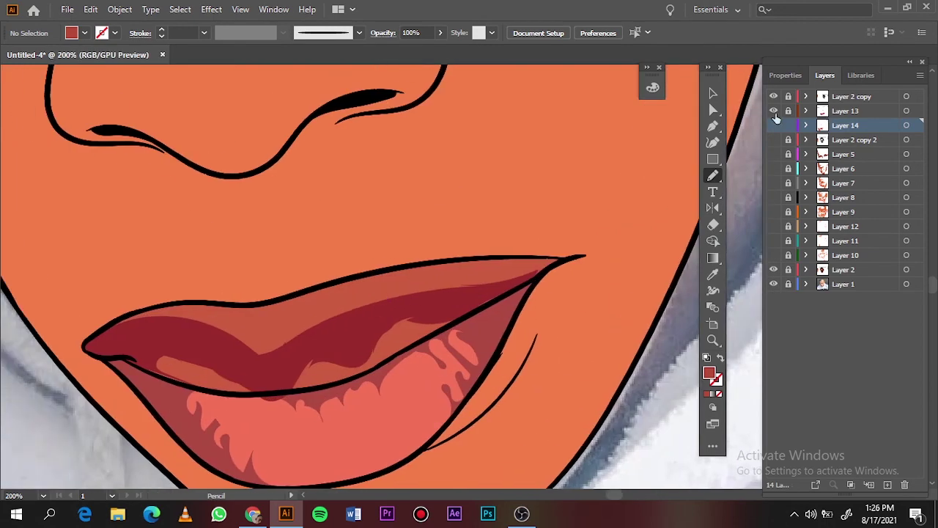
pyautogui.press('v')
pyautogui.click(217, 364)
pyautogui.press('i')
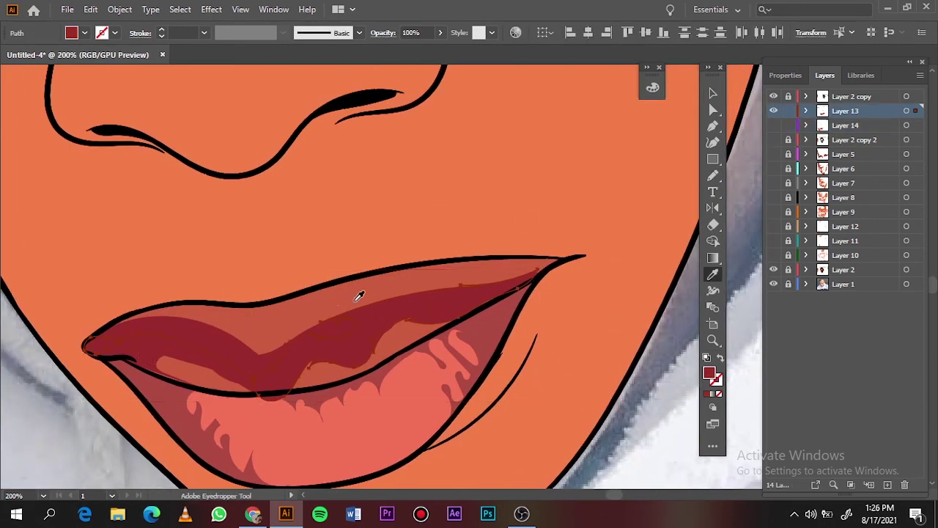
pyautogui.click(360, 293)
pyautogui.doubleClick(710, 373)
pyautogui.moveTo(727, 239); pyautogui.dragTo(727, 223)
pyautogui.click(855, 78)
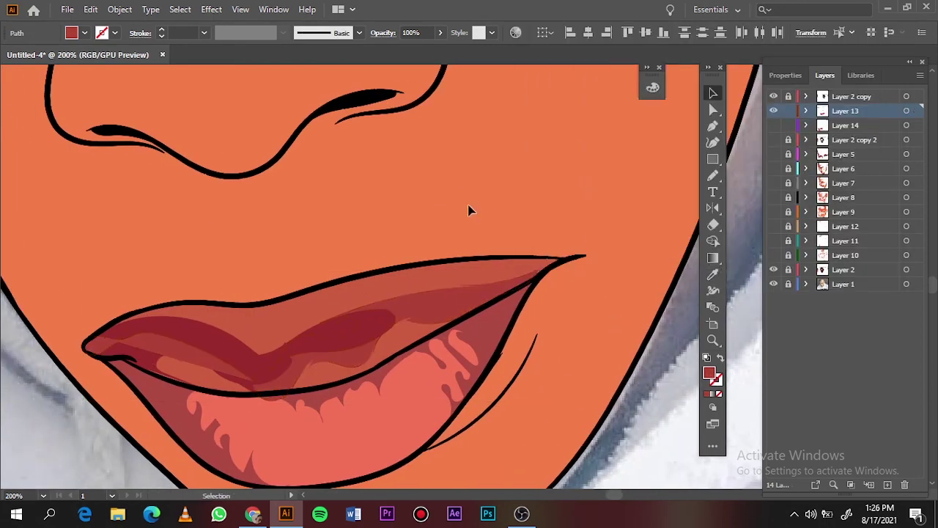
pyautogui.click(468, 208)
# Step: Resample the crimson upper lip shape to a mid-red with the Eyedropper
pyautogui.click(152, 332)
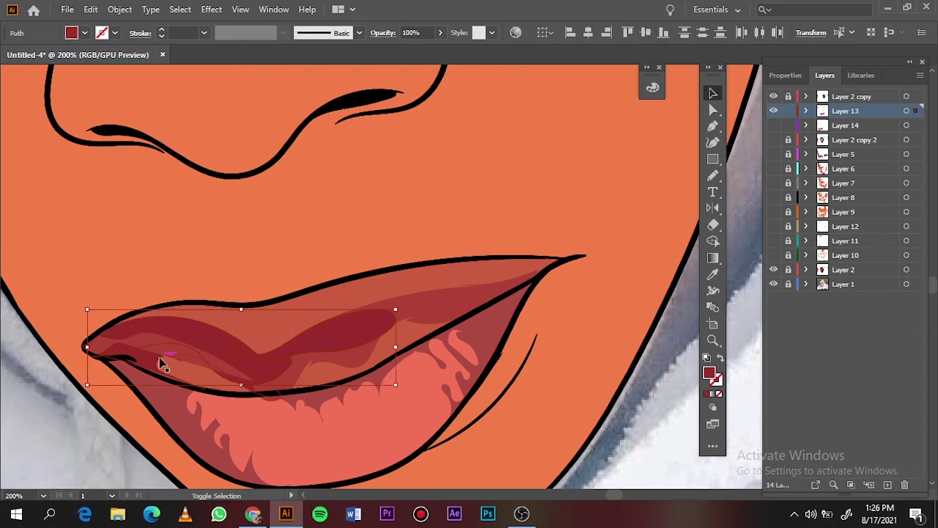
pyautogui.press('i')
pyautogui.click(169, 355)
pyautogui.click(713, 93)
# Step: Add Layer 15 above Layer 14 and pencil a light salmon highlight on the lower lip
pyautogui.click(774, 125)
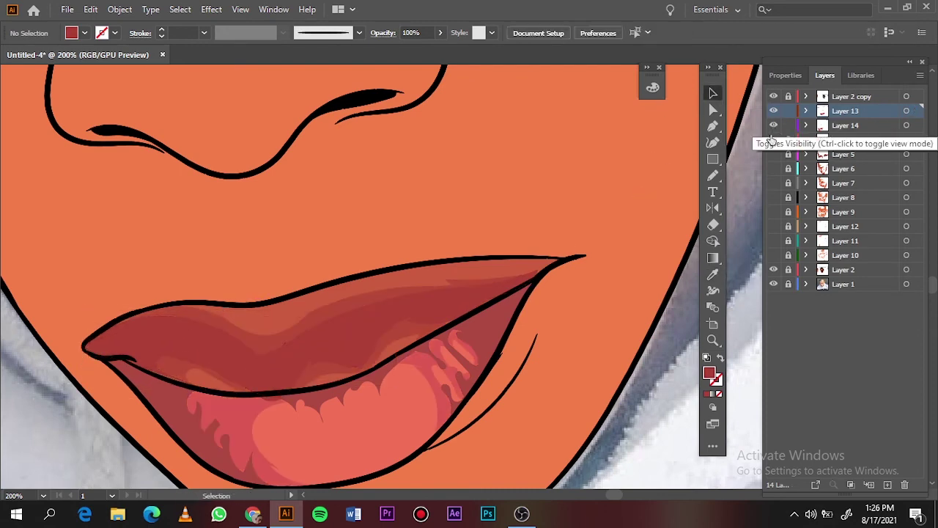
pyautogui.click(844, 126)
pyautogui.click(887, 484)
pyautogui.click(713, 175)
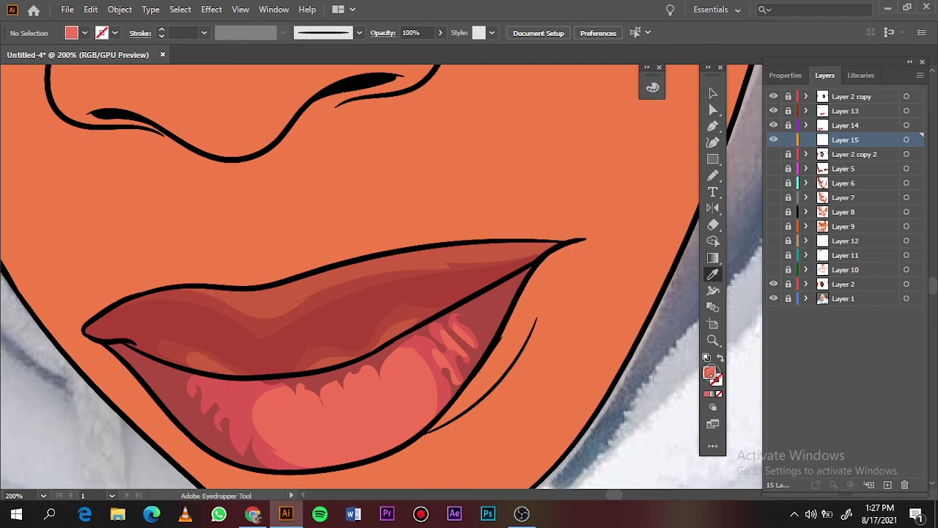
pyautogui.doubleClick(708, 373)
pyautogui.click(855, 77)
pyautogui.moveTo(402, 386); pyautogui.dragTo(389, 391)
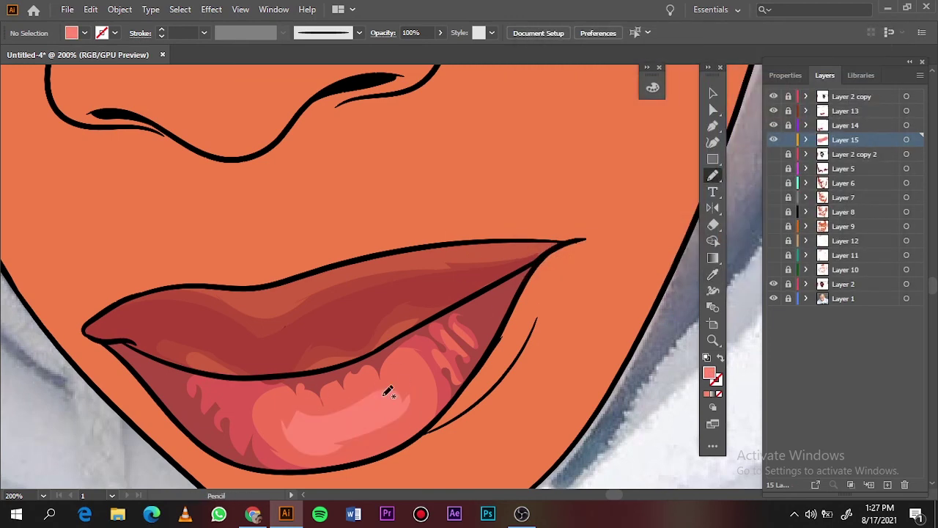
# Step: Hide the reference photo and draw a light orange highlight on the earring
pyautogui.hotkey('ctrl', '0')
pyautogui.click(773, 298)
pyautogui.scroll(2, 483, 344)
pyautogui.scroll(10, 448, 339)
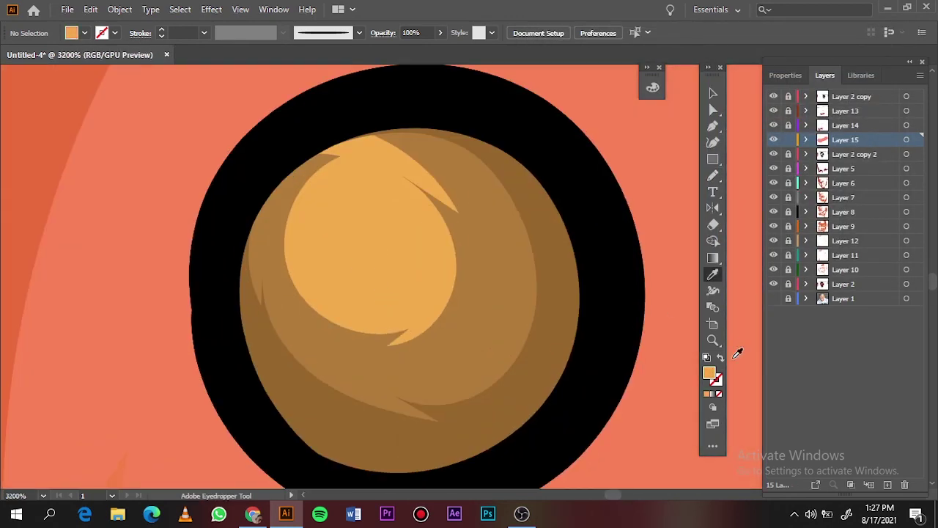
pyautogui.doubleClick(709, 373)
pyautogui.click(855, 76)
pyautogui.moveTo(319, 273); pyautogui.dragTo(397, 184)
# Step: Set the fill colour to black and fit the artboard in view
pyautogui.hotkey('ctrl', '0')
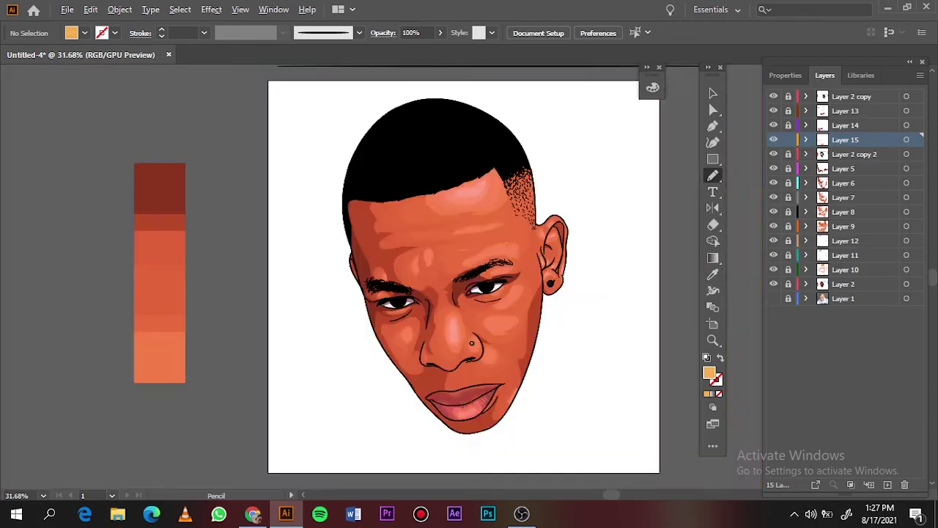
pyautogui.scroll(9, 557, 394)
pyautogui.doubleClick(709, 373)
pyautogui.click(852, 77)
pyautogui.hotkey('ctrl', '0')
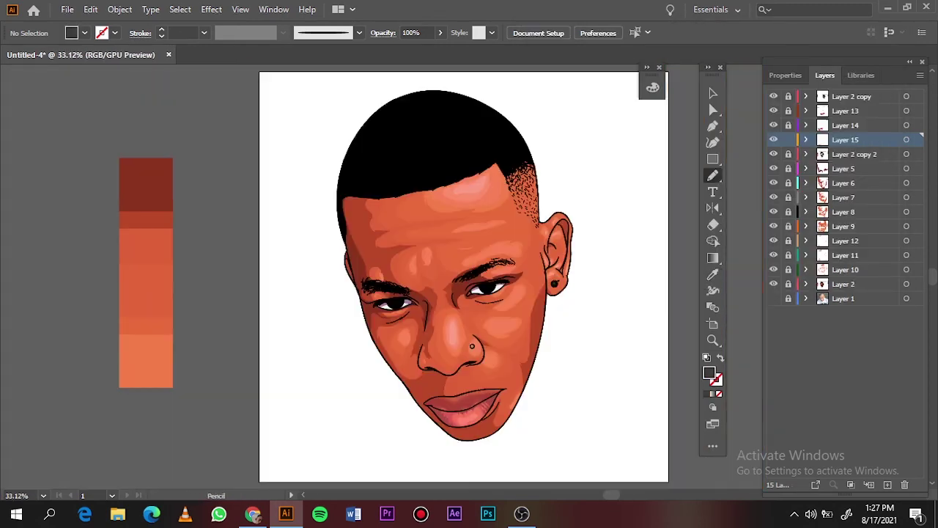
# Step: On Layer 5, draw a red shading shape at the mouth corner using the reference photo
pyautogui.click(909, 169)
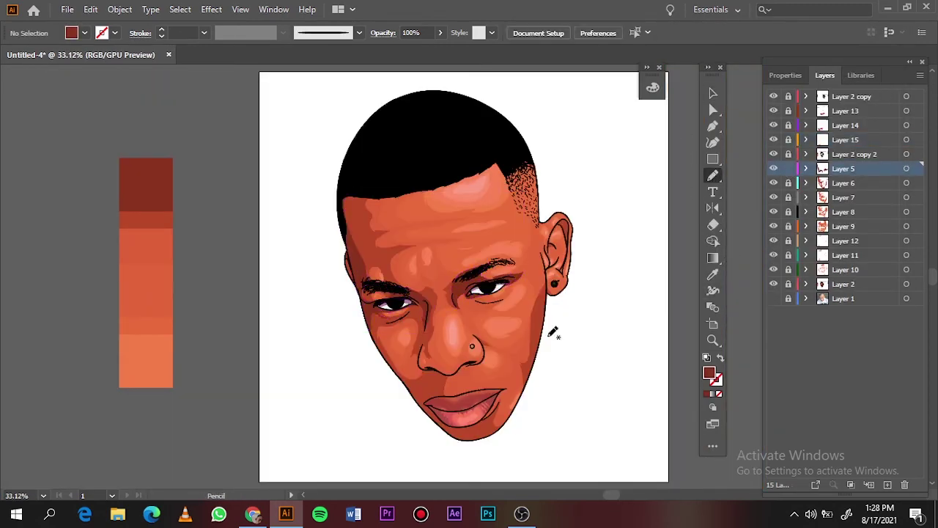
pyautogui.scroll(3, 441, 294)
pyautogui.scroll(3, 441, 293)
pyautogui.scroll(1, 441, 293)
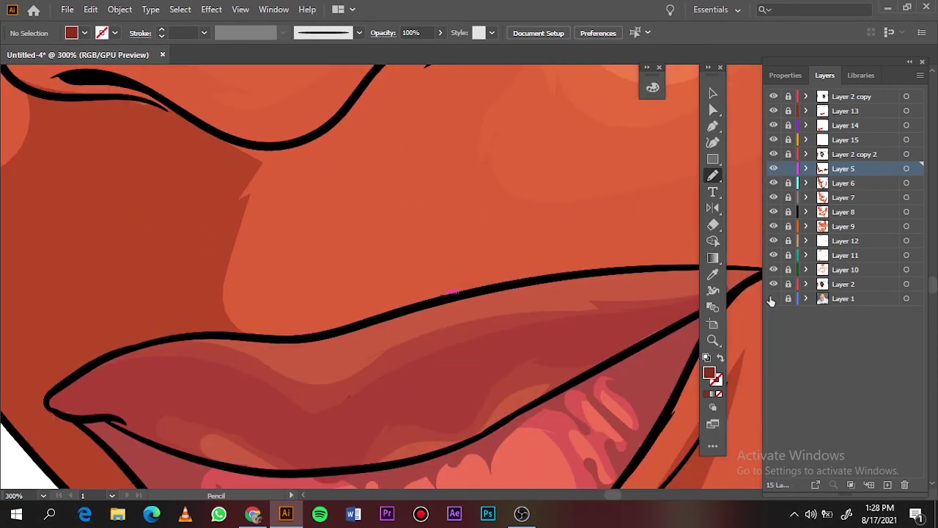
pyautogui.moveTo(773, 298); pyautogui.dragTo(770, 188)
pyautogui.moveTo(773, 96); pyautogui.dragTo(773, 154)
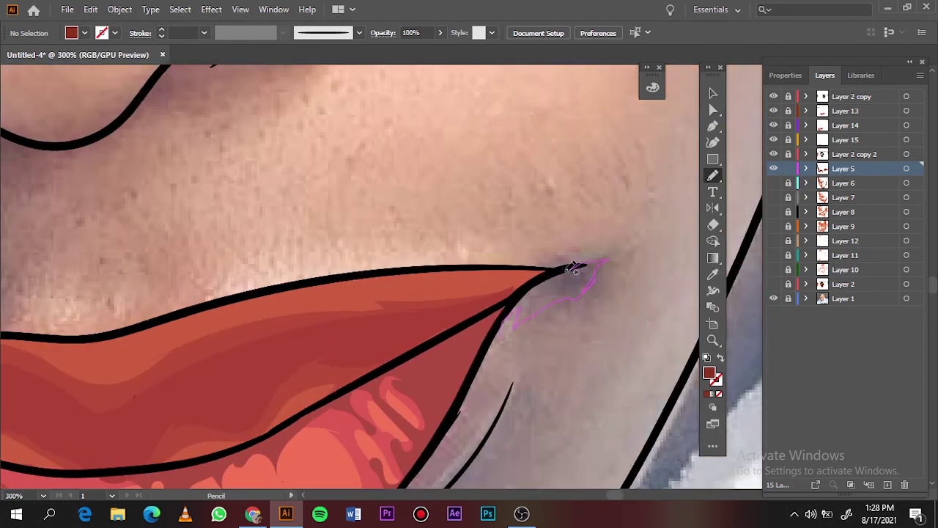
pyautogui.moveTo(575, 269); pyautogui.dragTo(573, 268)
pyautogui.moveTo(773, 96); pyautogui.dragTo(773, 298)
pyautogui.hotkey('ctrl', '0')
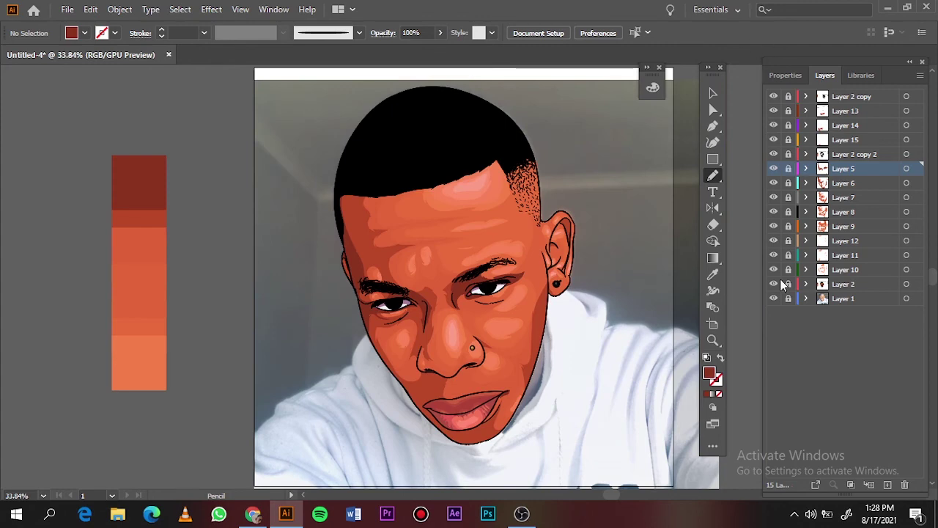
pyautogui.click(773, 298)
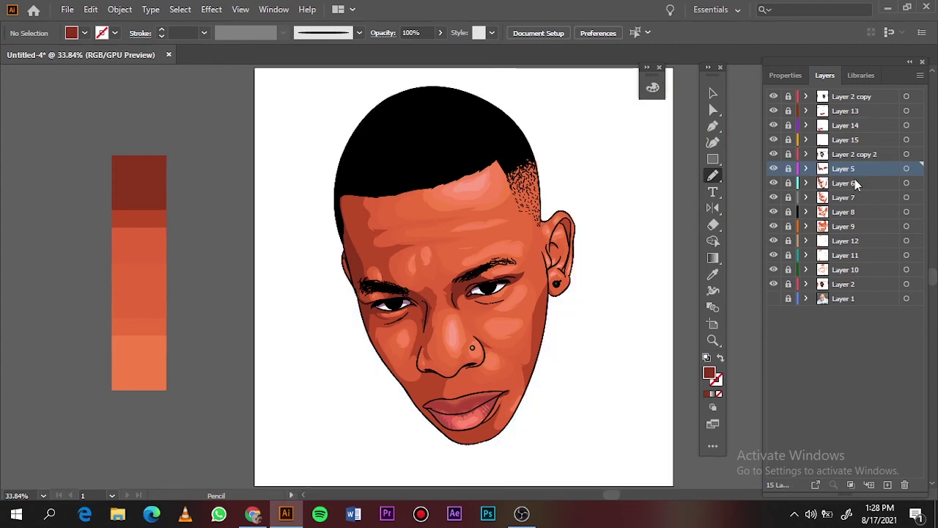
# Step: On Layer 6, draw darker shadows between nose and lip and along the lip crease
pyautogui.click(911, 183)
pyautogui.scroll(6, 457, 396)
pyautogui.moveTo(445, 166)
pyautogui.mouseDown()
pyautogui.moveTo(469, 147)
pyautogui.moveTo(449, 163)
pyautogui.mouseUp()
pyautogui.hotkey('ctrl', '0')
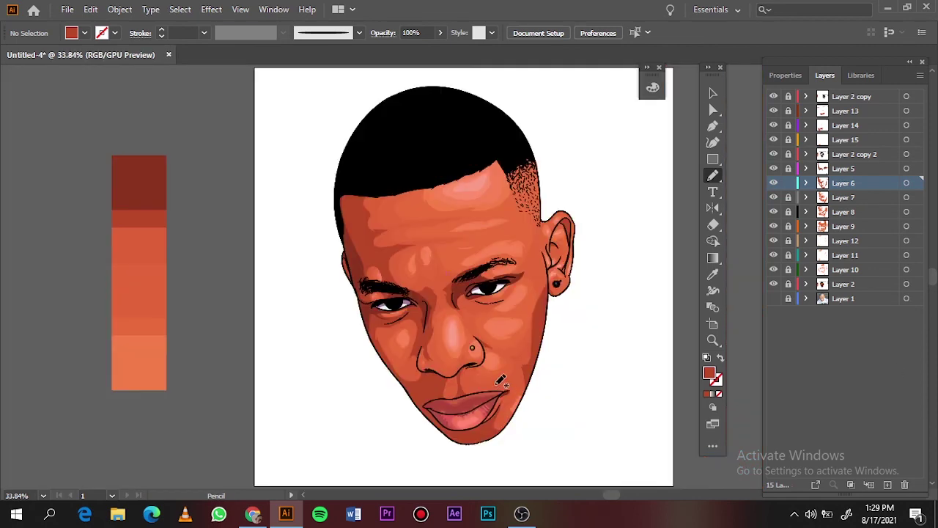
pyautogui.scroll(6, 501, 379)
pyautogui.moveTo(256, 167); pyautogui.dragTo(367, 410)
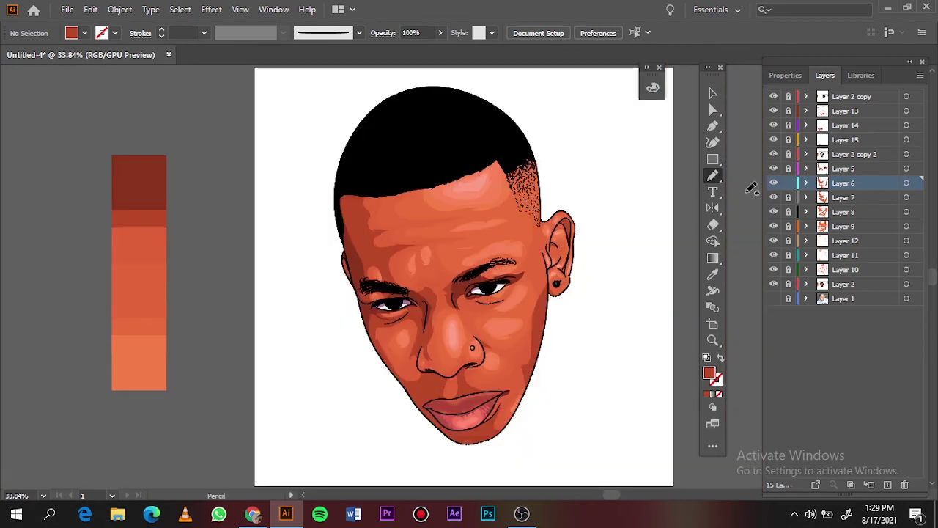
# Step: Add Layer 16 with a white stroke and the 5 pt Oval brush
pyautogui.click(887, 484)
pyautogui.click(359, 32)
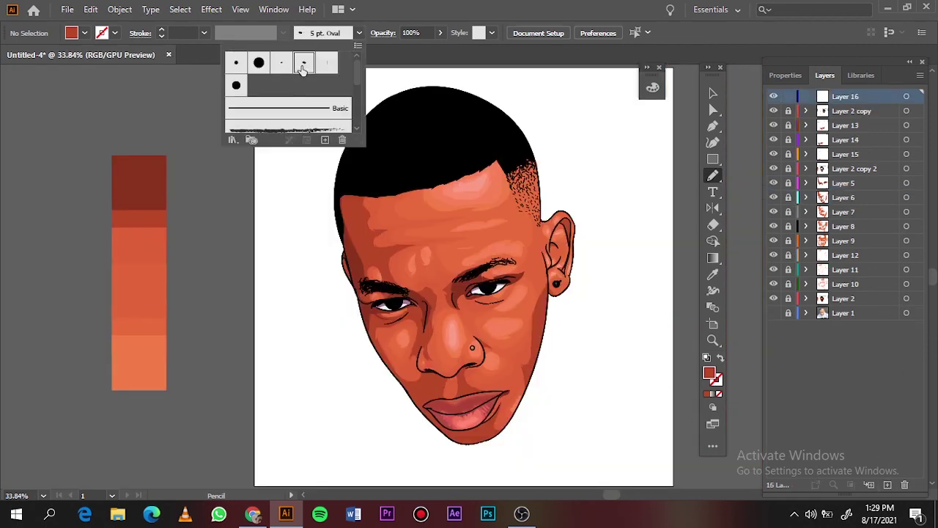
pyautogui.click(304, 63)
pyautogui.click(720, 358)
pyautogui.doubleClick(720, 375)
pyautogui.click(856, 76)
# Step: Test white Paintbrush strokes in the pupil, switching to the 5 pt Round brush
pyautogui.press('b')
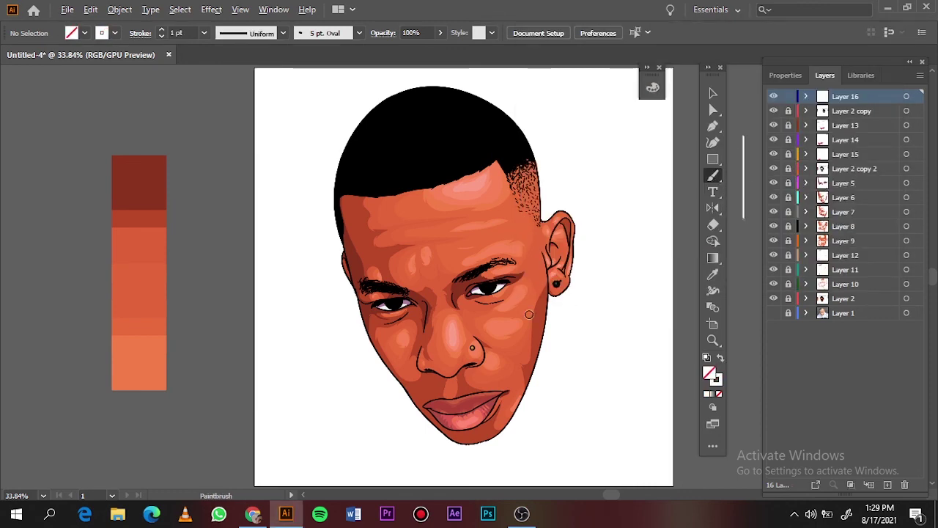
pyautogui.scroll(5, 379, 287)
pyautogui.moveTo(402, 275); pyautogui.dragTo(449, 346)
pyautogui.hotkey('ctrl', 'z')
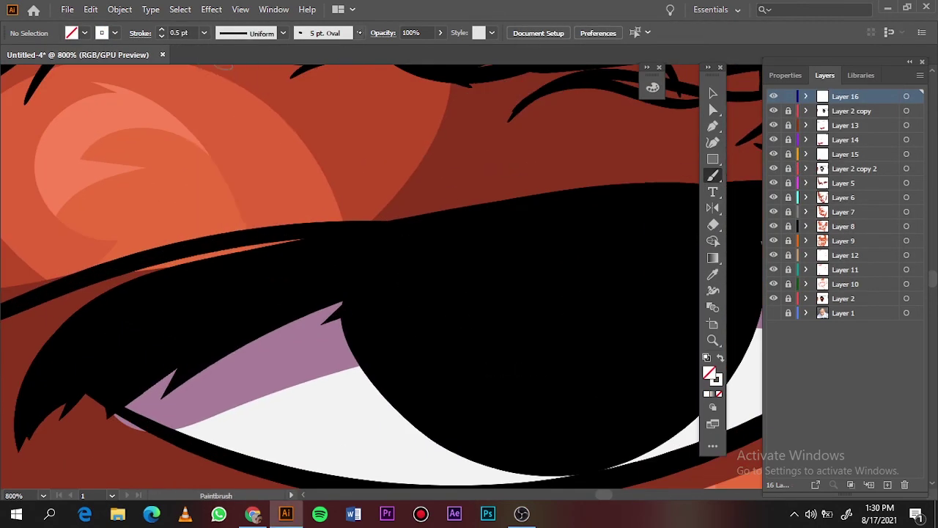
pyautogui.click(359, 32)
pyautogui.click(303, 76)
pyautogui.moveTo(402, 282); pyautogui.dragTo(505, 385)
pyautogui.hotkey('ctrl', 'z')
# Step: Paint two white highlight curves in the eye
pyautogui.moveTo(505, 329); pyautogui.dragTo(359, 367)
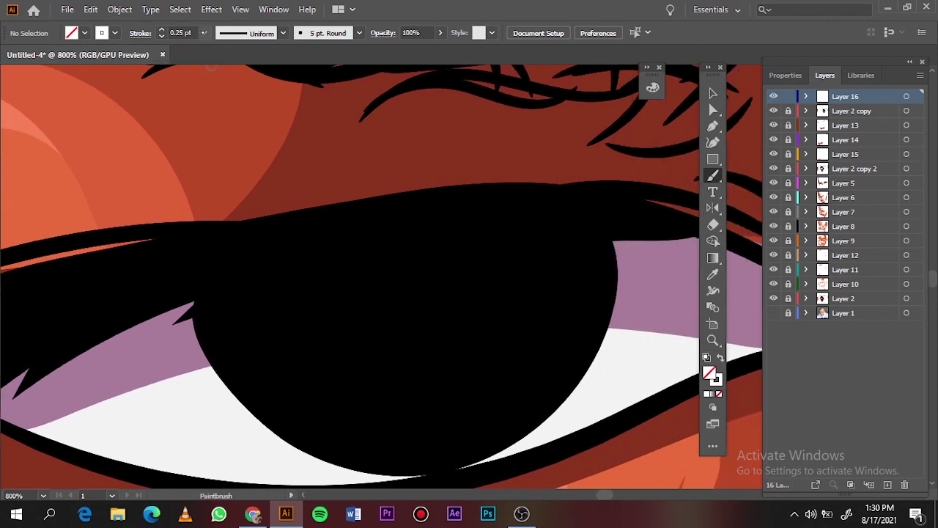
pyautogui.moveTo(262, 280); pyautogui.dragTo(344, 359)
pyautogui.moveTo(524, 239); pyautogui.dragTo(440, 350)
pyautogui.hotkey('ctrl', '0')
pyautogui.scroll(5, 491, 289)
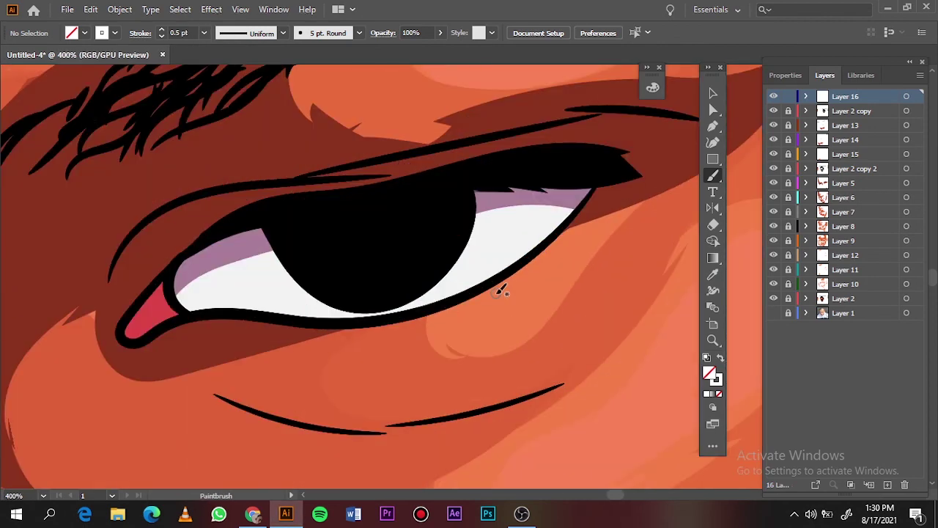